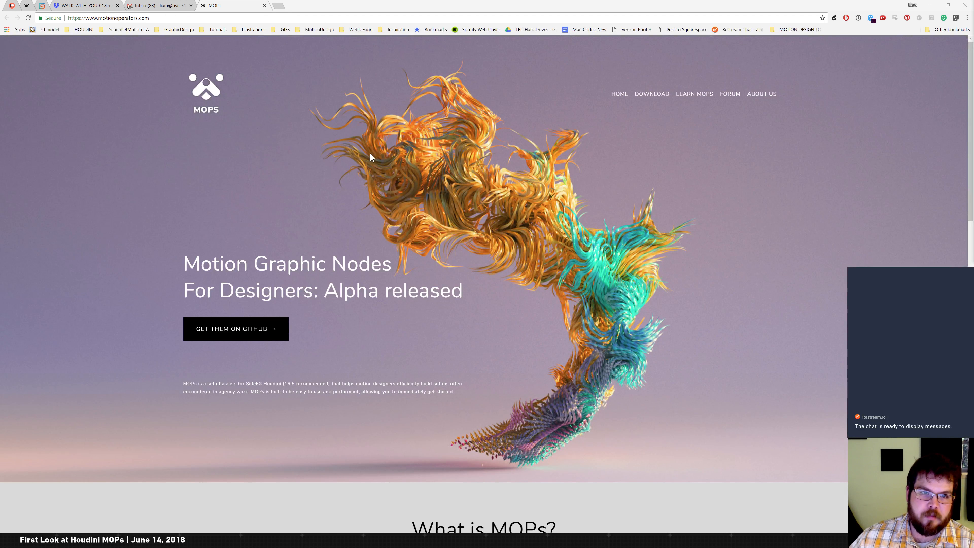
# - Look over the MOPs home page through its "What is MOPs?" section
pyautogui.scroll(-4, 318, 216)
pyautogui.scroll(-8, 307, 265)
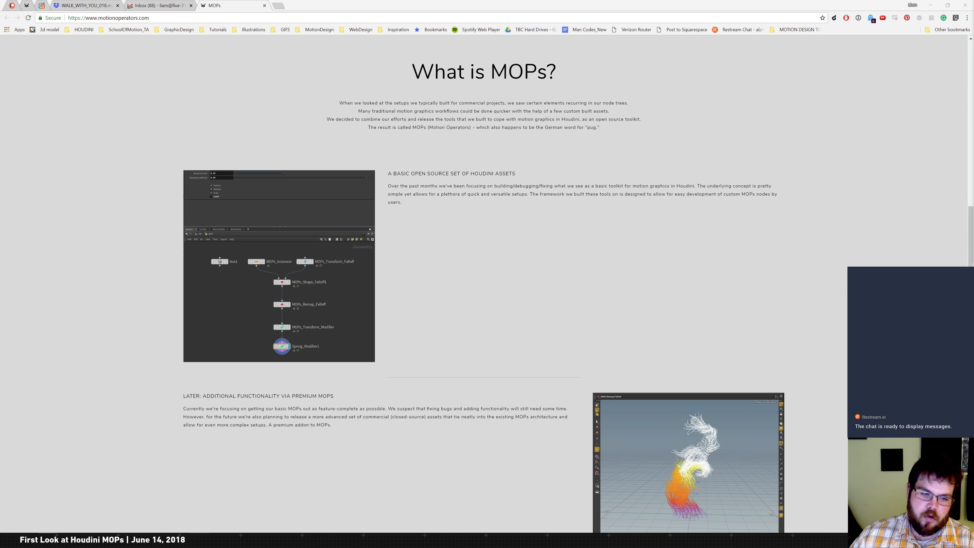
# - Switch to Houdini and delete the cam1 camera from the scene network
pyautogui.hotkey('alt', 'Tab')
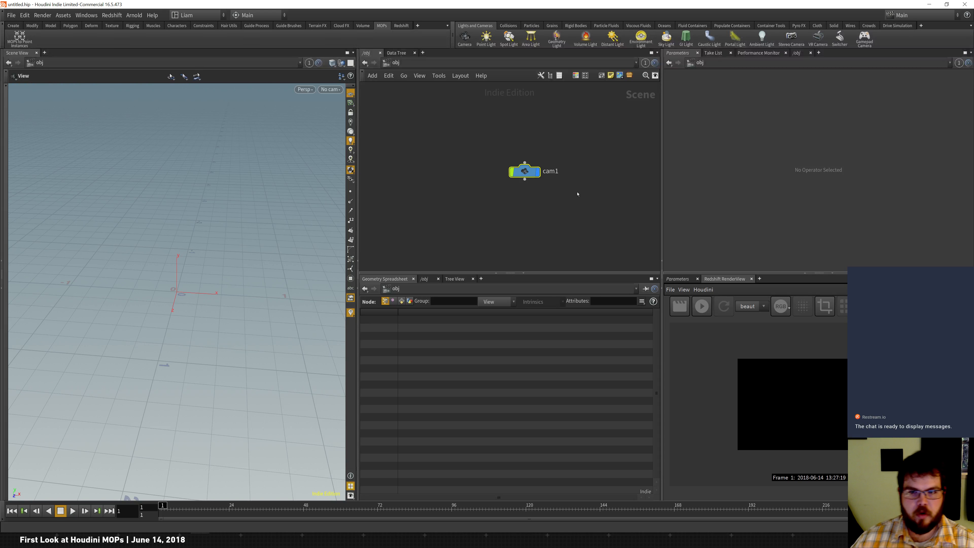
pyautogui.moveTo(578, 194); pyautogui.dragTo(482, 150)
pyautogui.press('Delete')
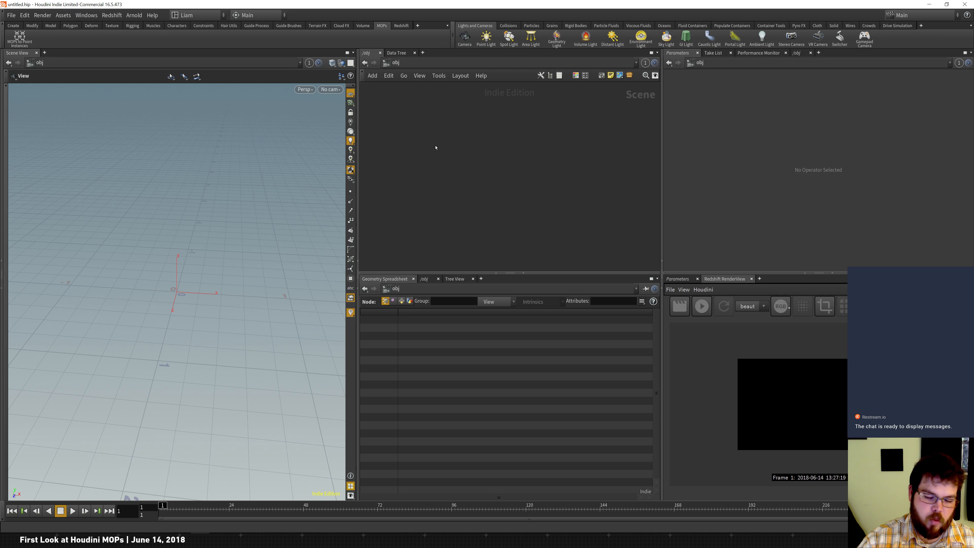
# - Create a Geometry object in the empty scene and enter its network
pyautogui.press('Tab')
pyautogui.write('geo')
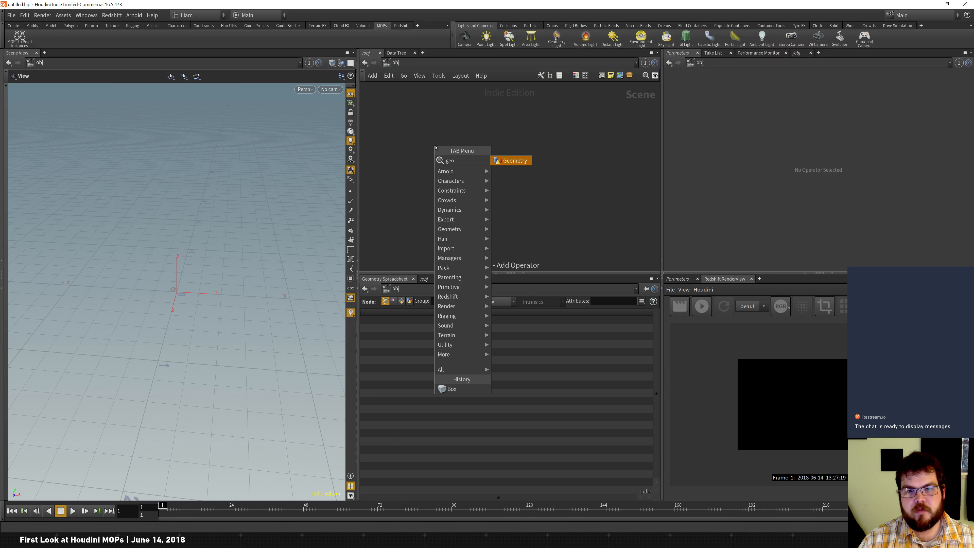
pyautogui.press('Return')
pyautogui.click(435, 148)
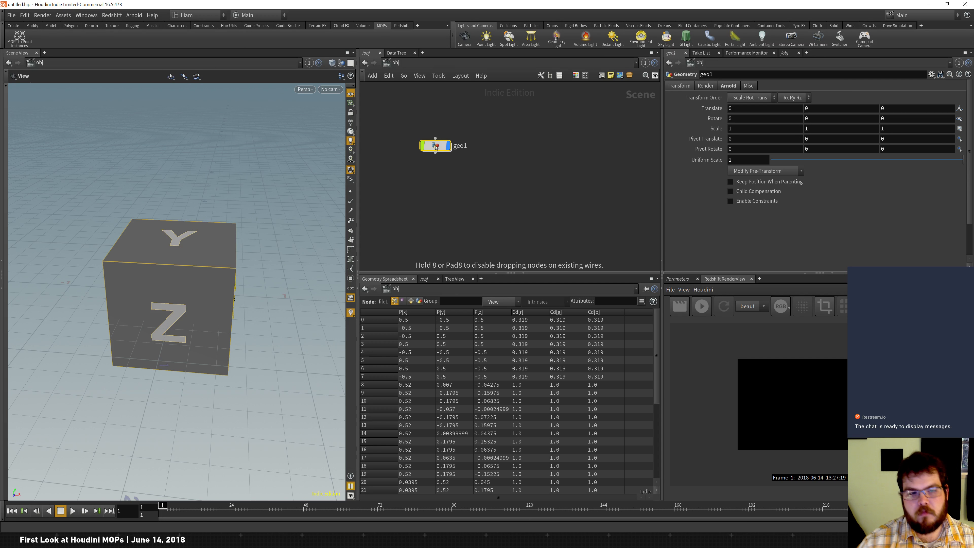
pyautogui.doubleClick(436, 146)
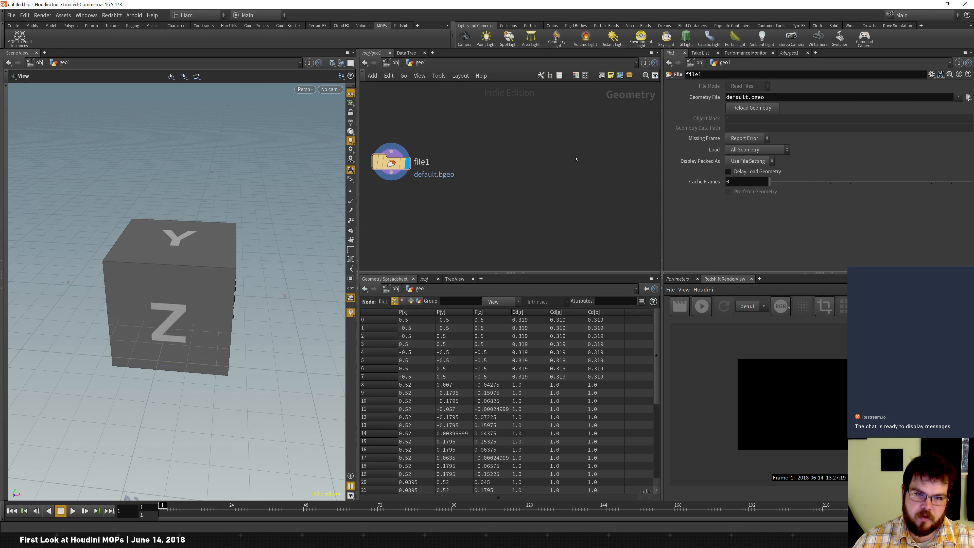
# - Examine the MOPs node categories, including Falloff, Generators and Modifiers, available in the geometry network
pyautogui.press('Tab')
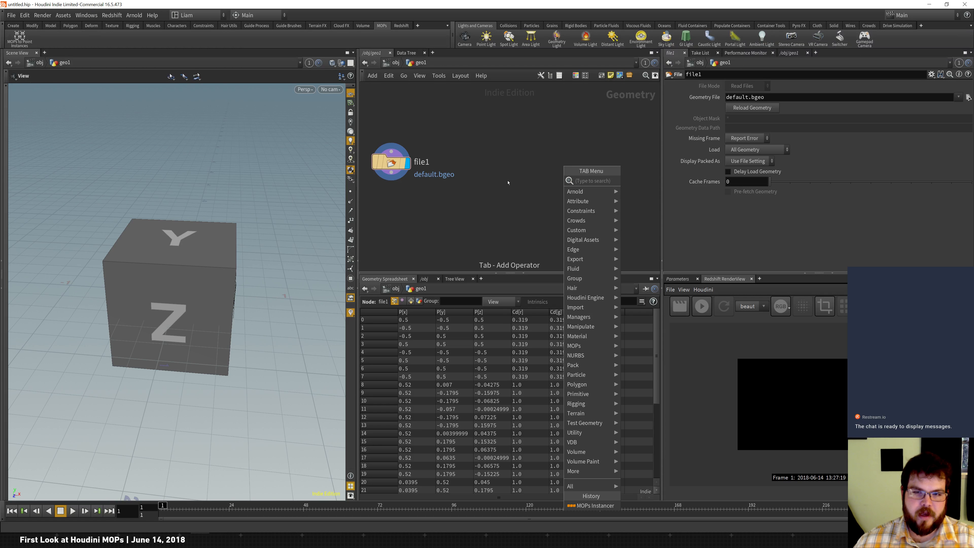
pyautogui.moveTo(582, 347)
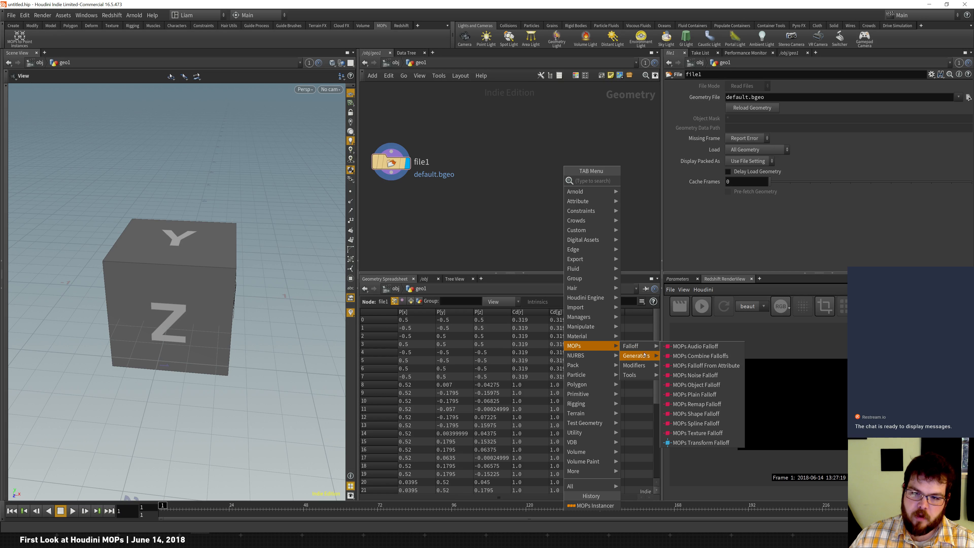
pyautogui.moveTo(646, 367)
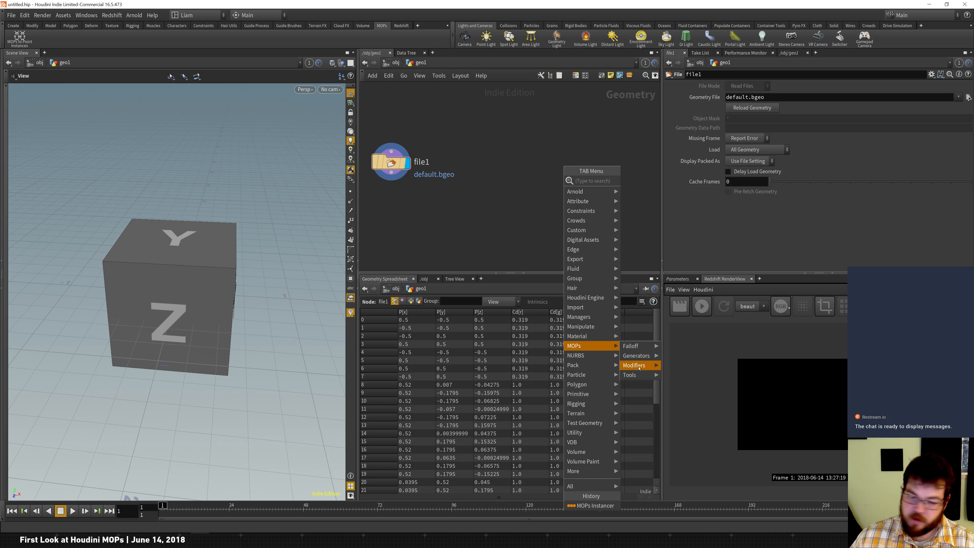
pyautogui.click(490, 231)
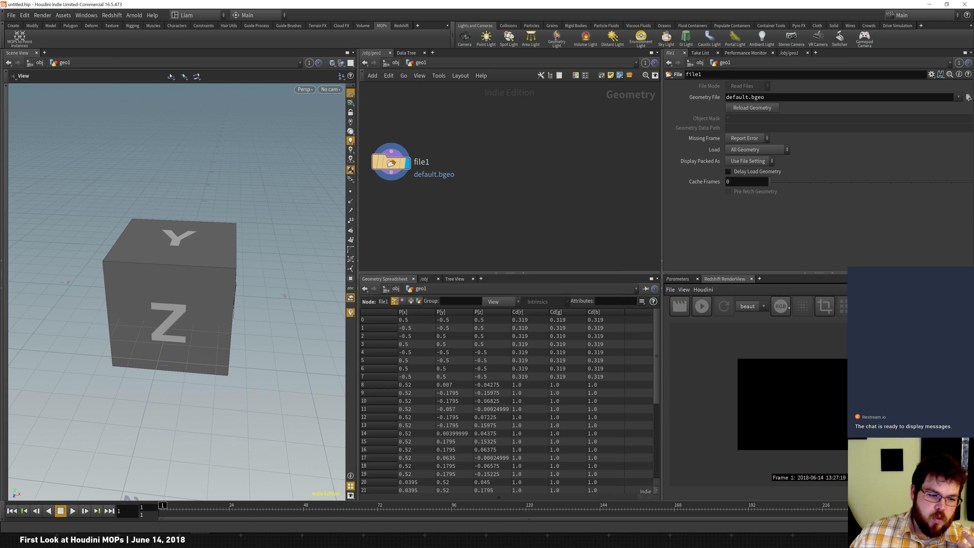
# - Switch to the MOPs website in the browser and look through the video tutorials on generators, falloffs and modifiers
pyautogui.click(57, 518)
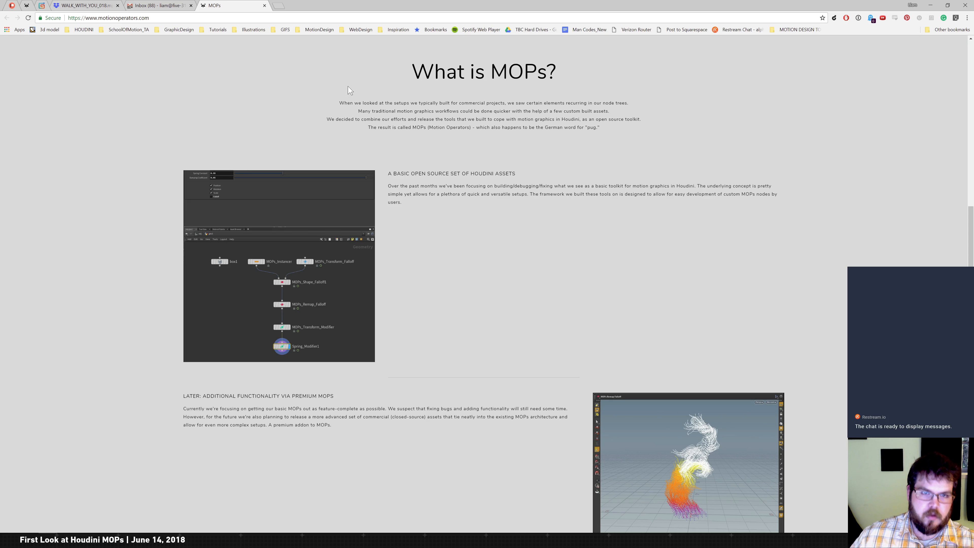
pyautogui.scroll(-1, 260, 99)
pyautogui.scroll(10, 260, 101)
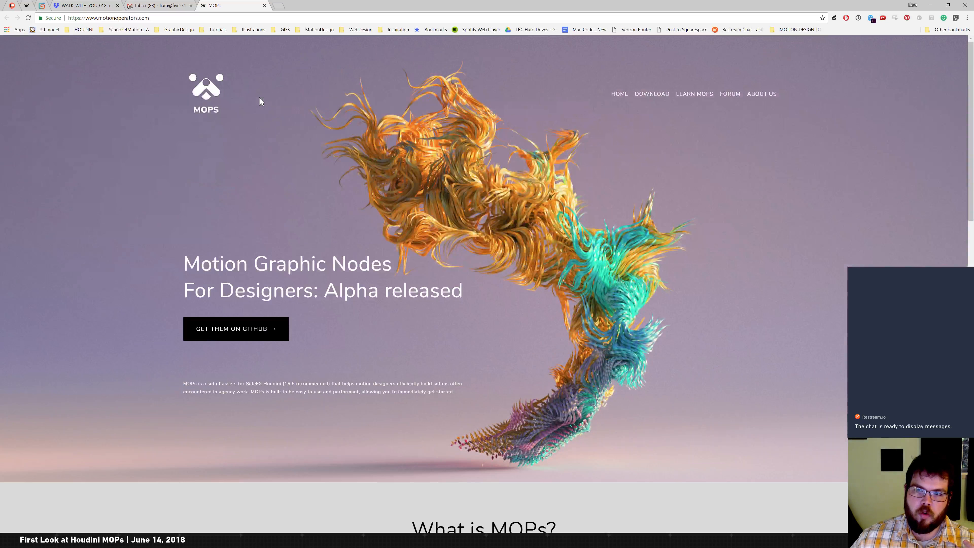
pyautogui.moveTo(700, 98)
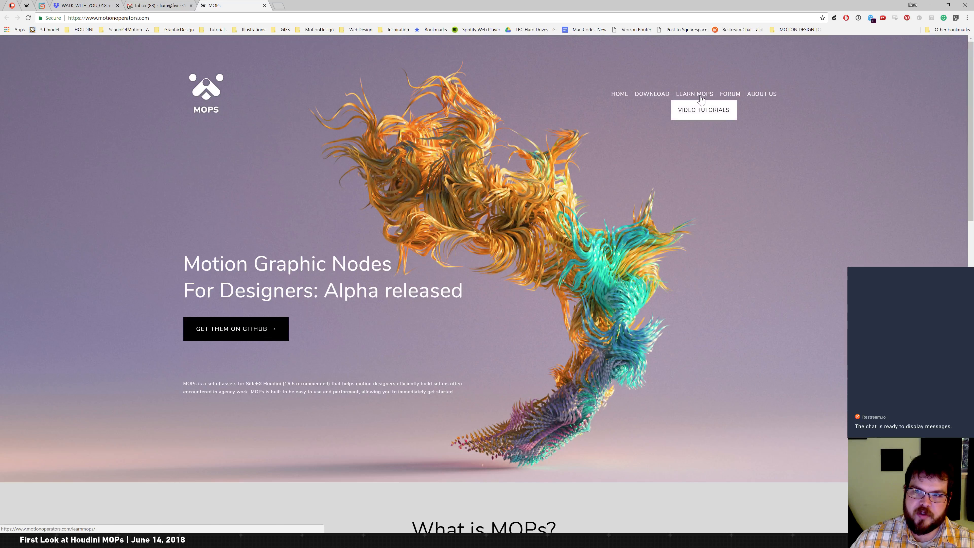
pyautogui.click(697, 112)
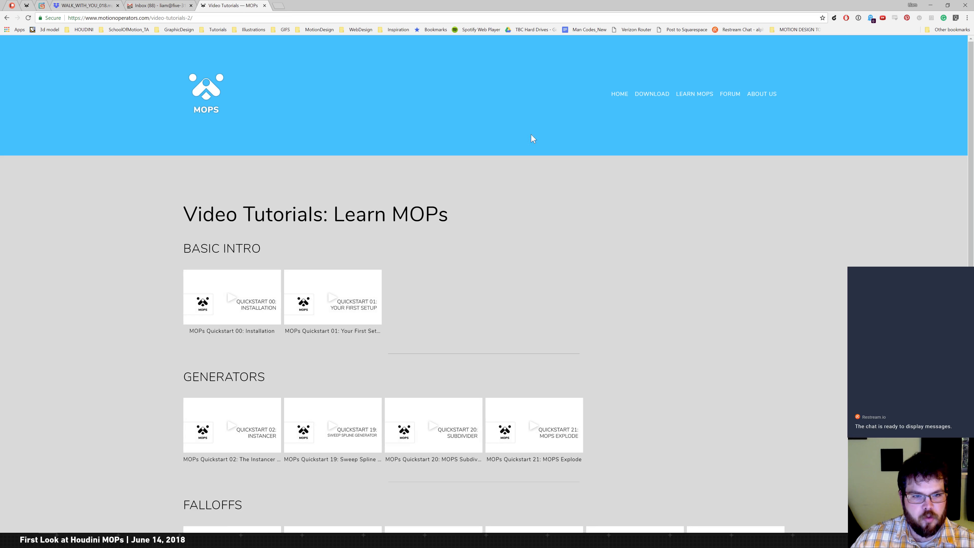
pyautogui.scroll(-5, 464, 313)
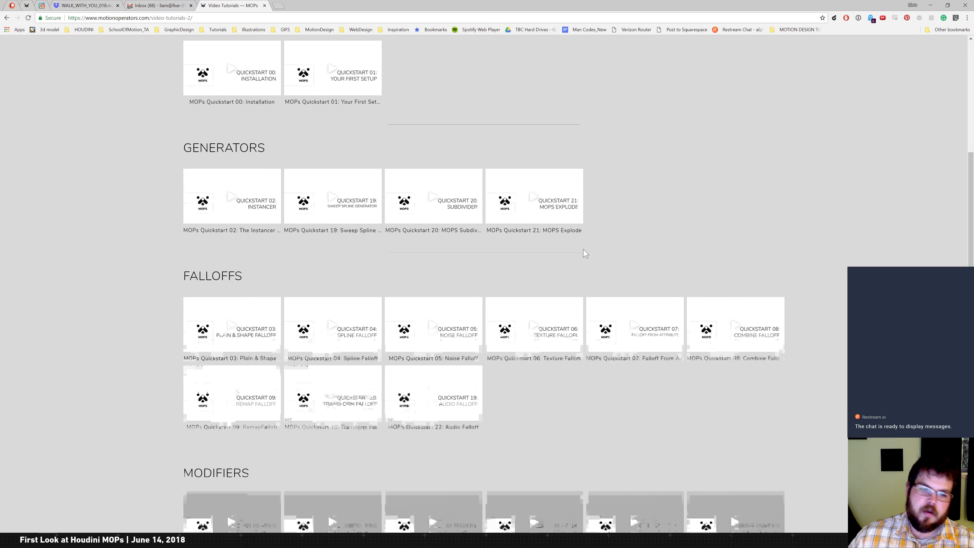
pyautogui.scroll(-3, 585, 253)
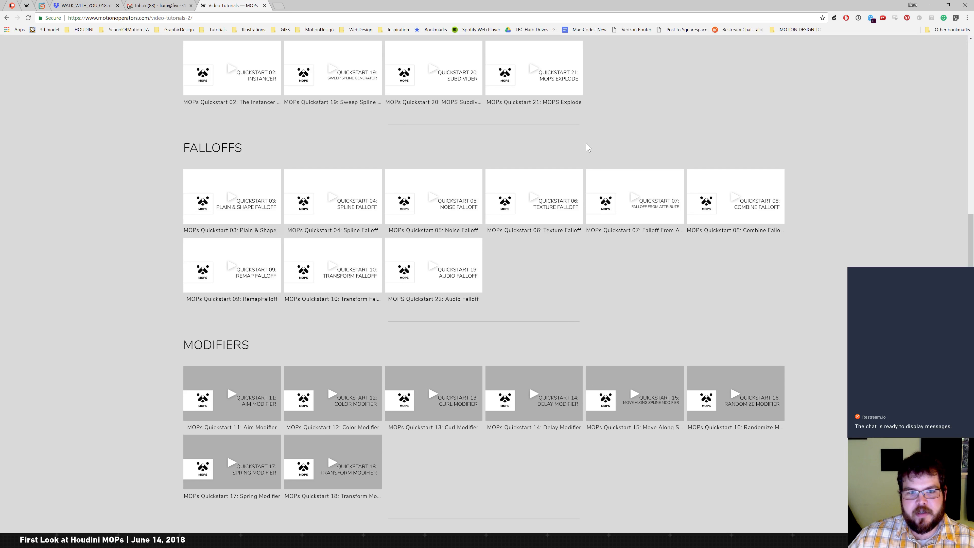
# - Switch back to Houdini, add a MOPs Instancer node beside file1 and set it as the displayed node
pyautogui.hotkey('alt', 'Tab')
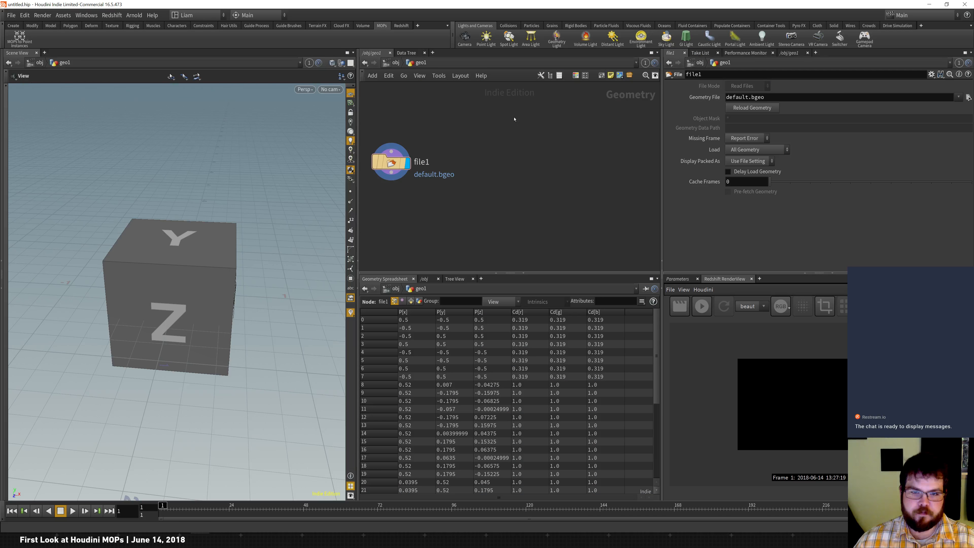
pyautogui.press('Tab')
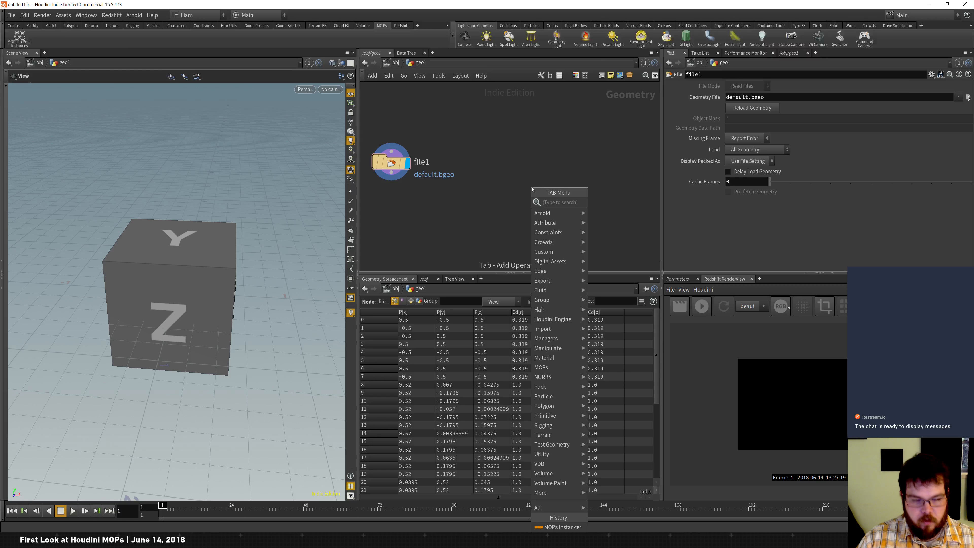
pyautogui.write('mop')
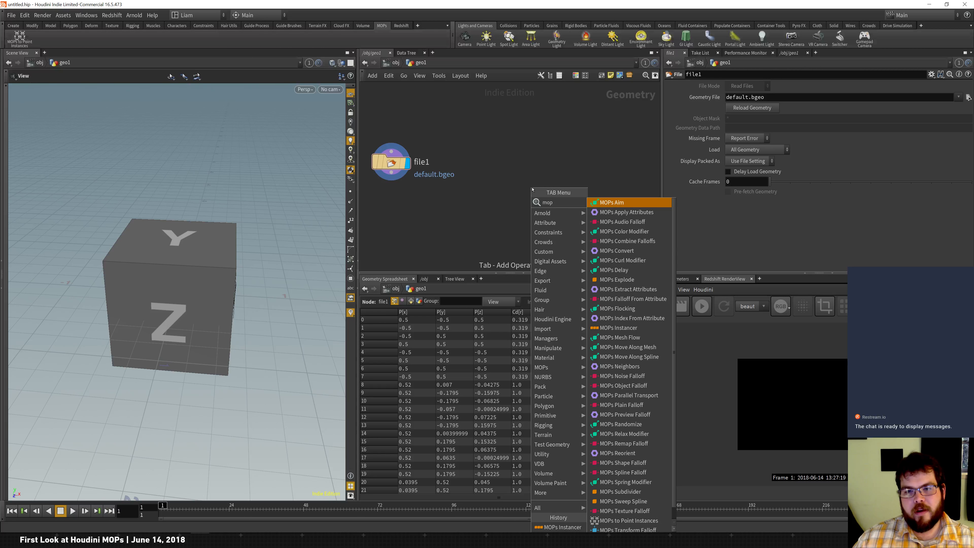
pyautogui.write(' in')
pyautogui.press('Return')
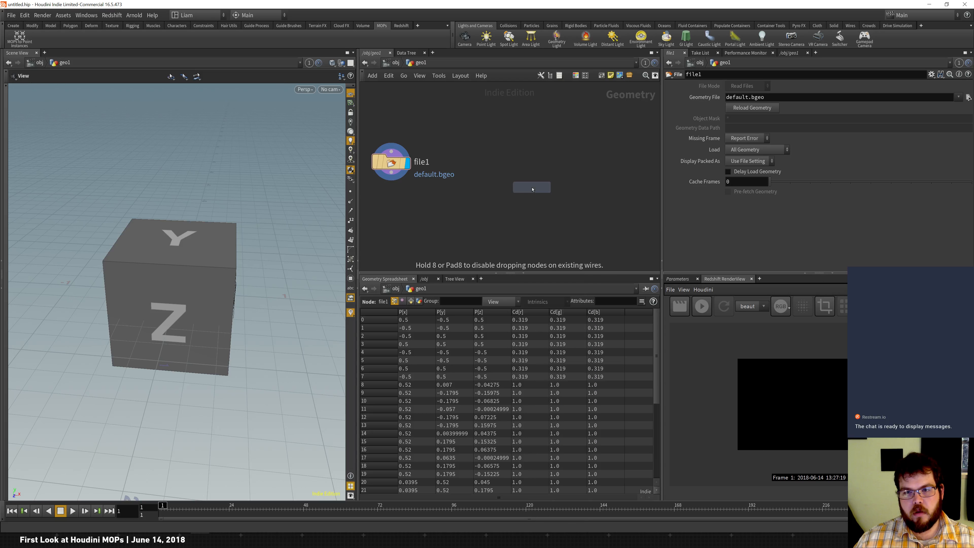
pyautogui.click(541, 171)
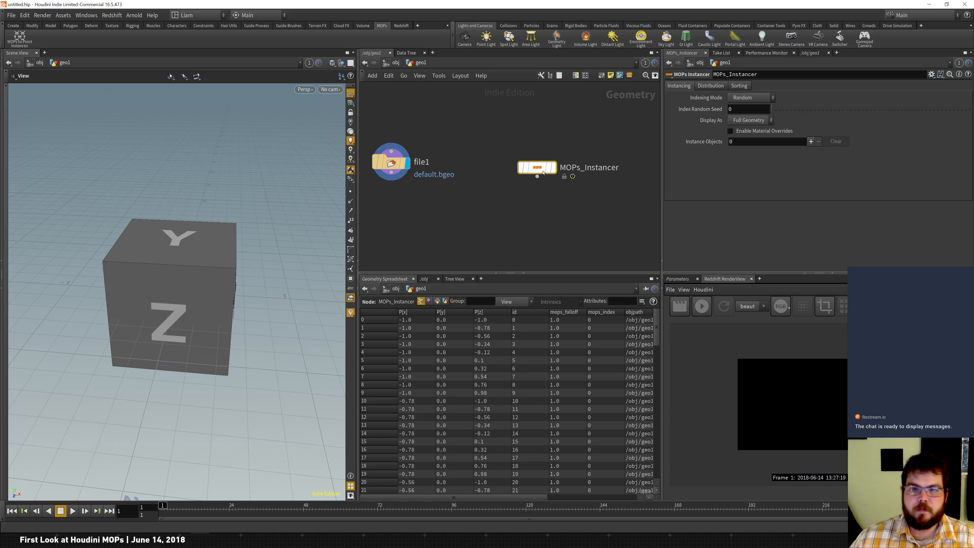
pyautogui.moveTo(543, 173); pyautogui.dragTo(536, 167)
pyautogui.click(547, 162)
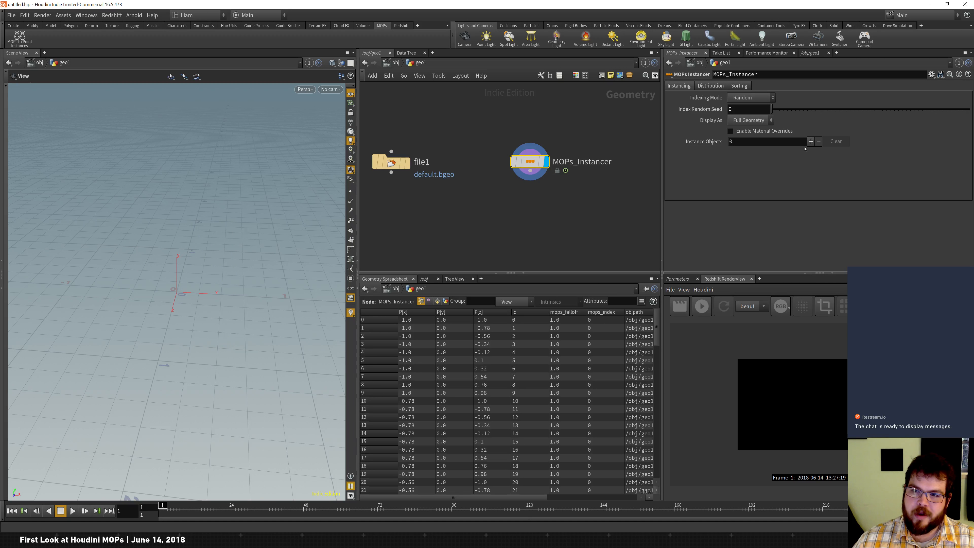
# - Add one instance object to the MOPs Instancer and assign the file1 node as its path
pyautogui.click(810, 142)
pyautogui.moveTo(391, 162); pyautogui.dragTo(774, 154)
pyautogui.scroll(-3, 184, 254)
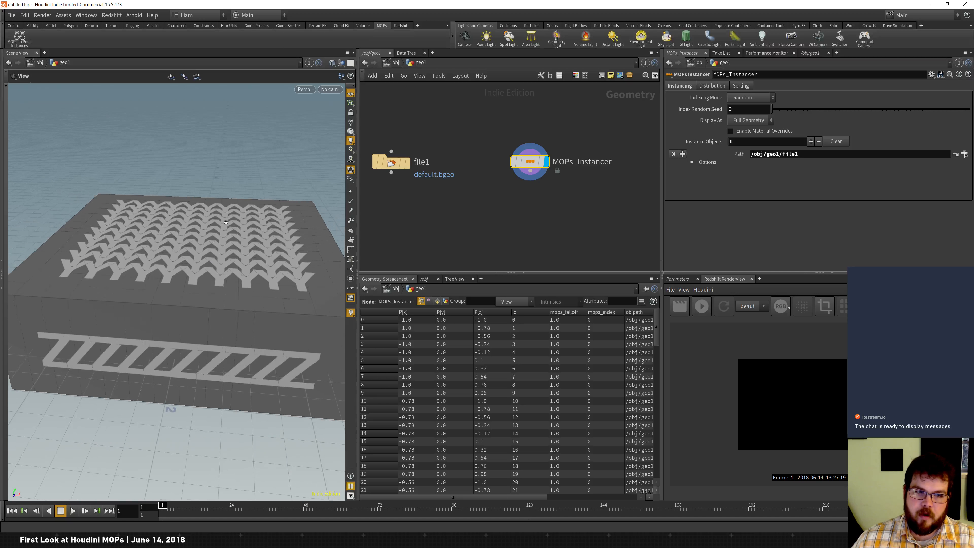
pyautogui.moveTo(184, 253); pyautogui.dragTo(153, 245, button='middle')
pyautogui.scroll(-2, 161, 246)
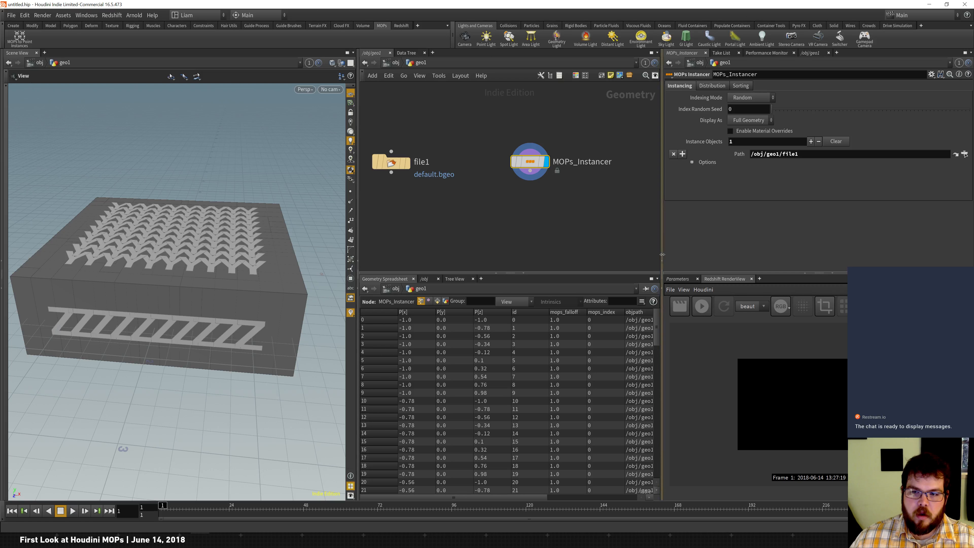
pyautogui.moveTo(263, 206); pyautogui.dragTo(222, 211)
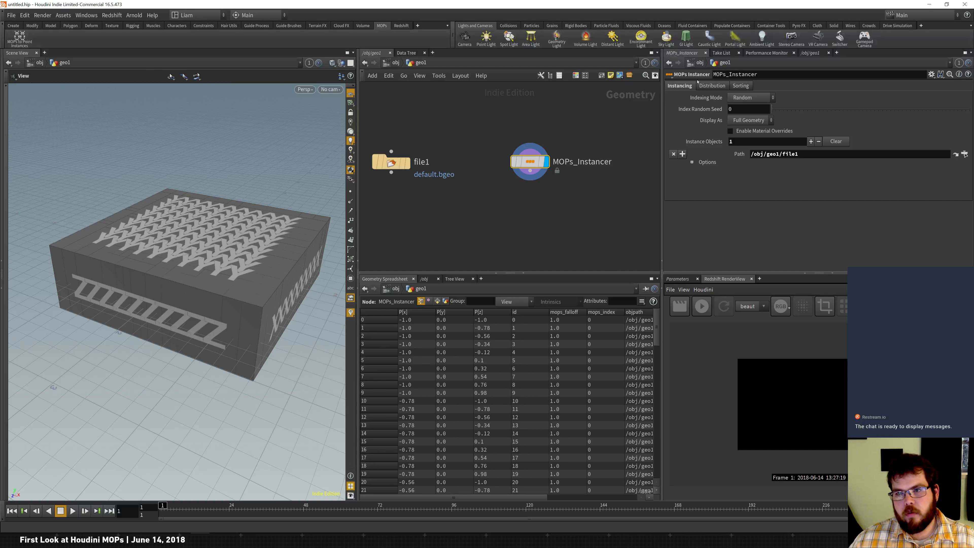
# - Set the instancer's grid distribution to Fixed Number with Grid X 5, Grid Y 1 and Grid Z 5
pyautogui.click(715, 88)
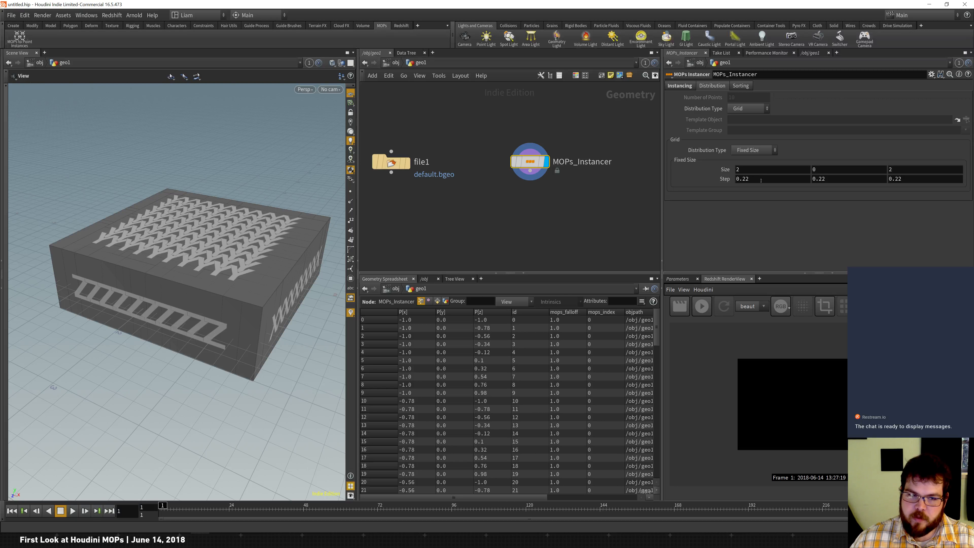
pyautogui.moveTo(719, 180)
pyautogui.mouseDown(button='middle')
pyautogui.moveTo(721, 165)
pyautogui.moveTo(752, 164)
pyautogui.moveTo(731, 164)
pyautogui.mouseUp(button='middle')
pyautogui.click(755, 150)
pyautogui.click(751, 166)
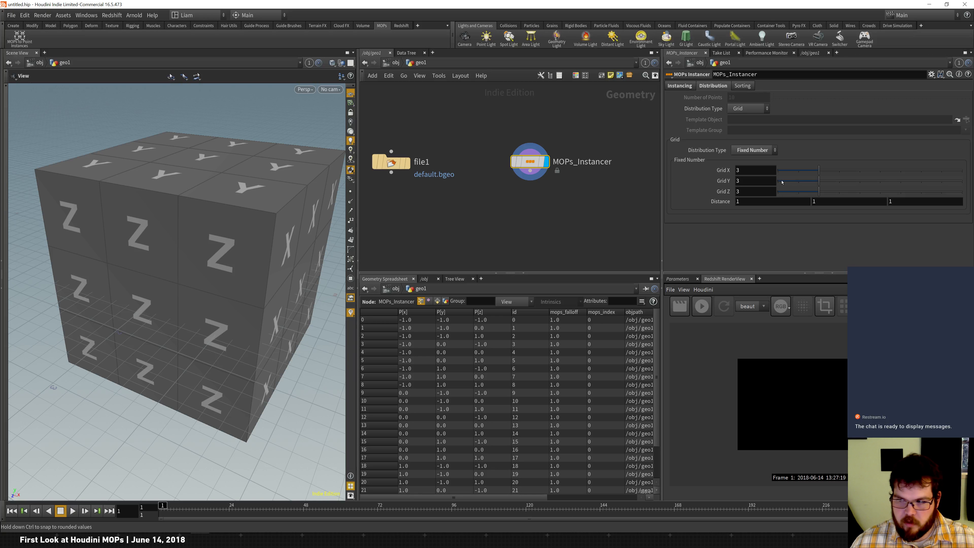
pyautogui.moveTo(819, 181); pyautogui.dragTo(857, 191)
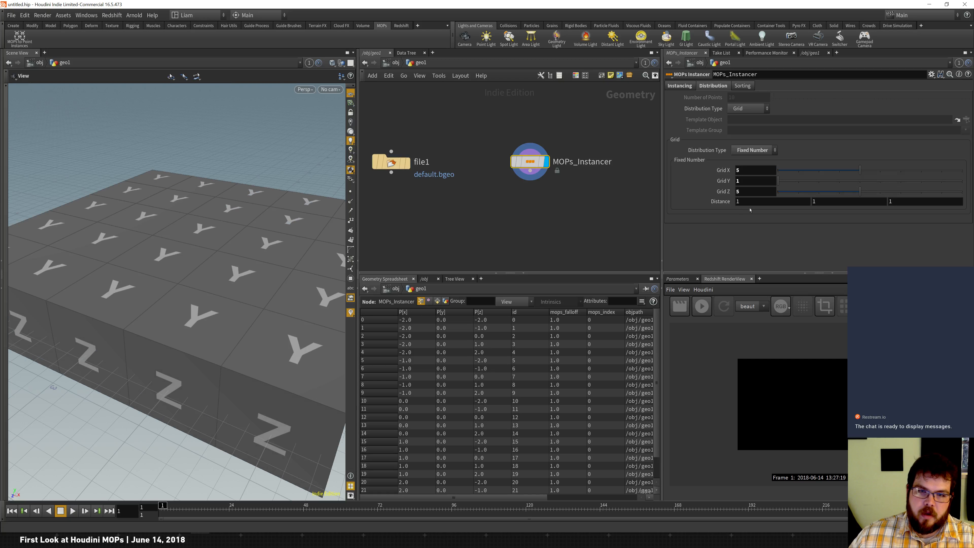
# - Set the distance between grid instances to 1.3 on all three axes
pyautogui.moveTo(721, 203); pyautogui.dragTo(767, 204, button='middle')
pyautogui.moveTo(135, 306); pyautogui.dragTo(158, 270, button='right')
pyautogui.moveTo(158, 271); pyautogui.dragTo(160, 260, button='middle')
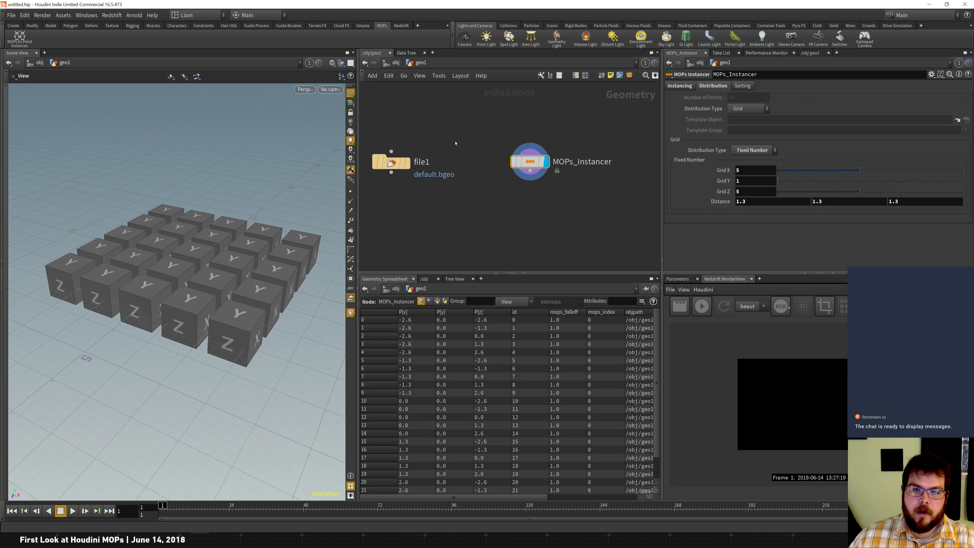
# - Add a pig head test geometry node below file1
pyautogui.press('Tab')
pyautogui.write('geo')
pyautogui.press('Return')
pyautogui.click(401, 202)
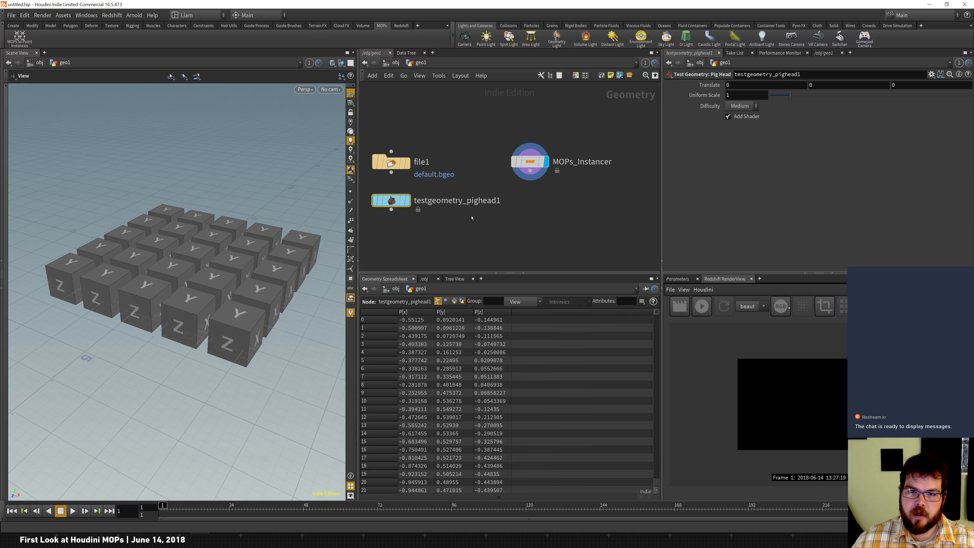
# - Replace the MOPs Instancer's instance object path with the testgeometry_pighead1 node
pyautogui.click(537, 178)
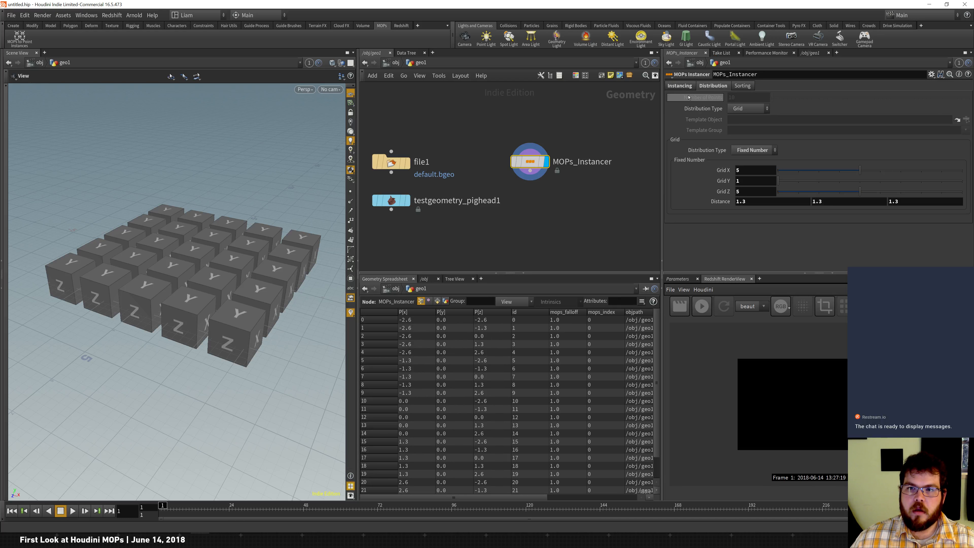
pyautogui.click(748, 108)
pyautogui.click(763, 148)
pyautogui.click(679, 86)
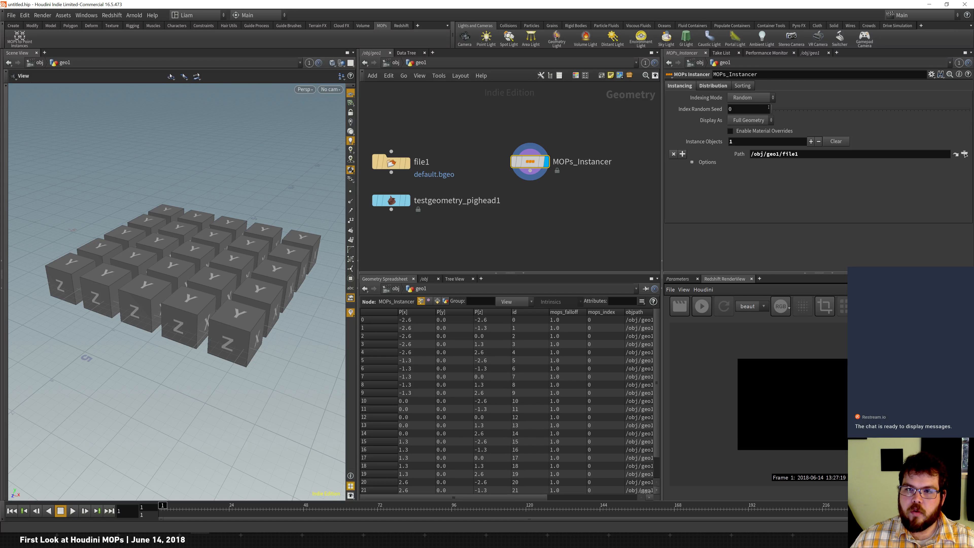
pyautogui.moveTo(391, 200); pyautogui.dragTo(756, 151)
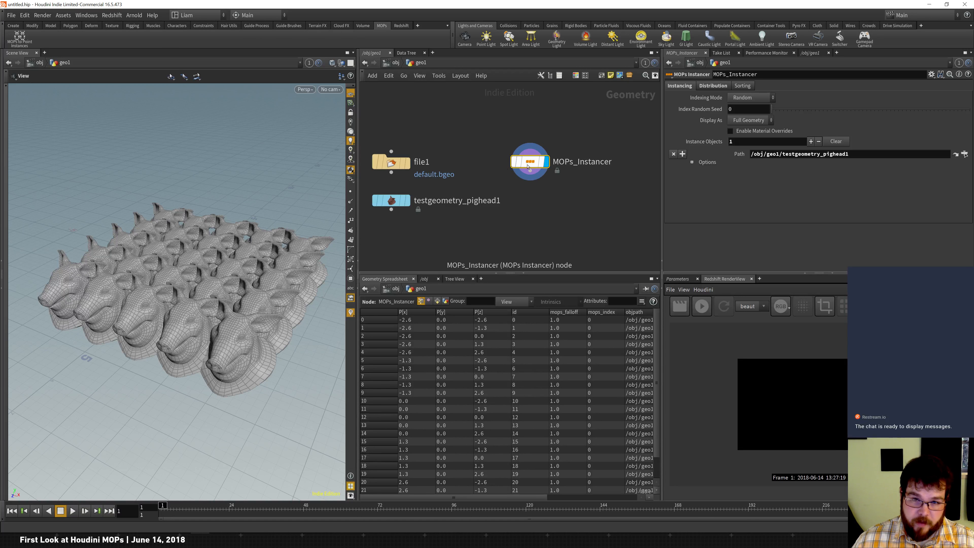
# - Start the interactive Redshift render and select cam1 in the obj network
pyautogui.click(707, 306)
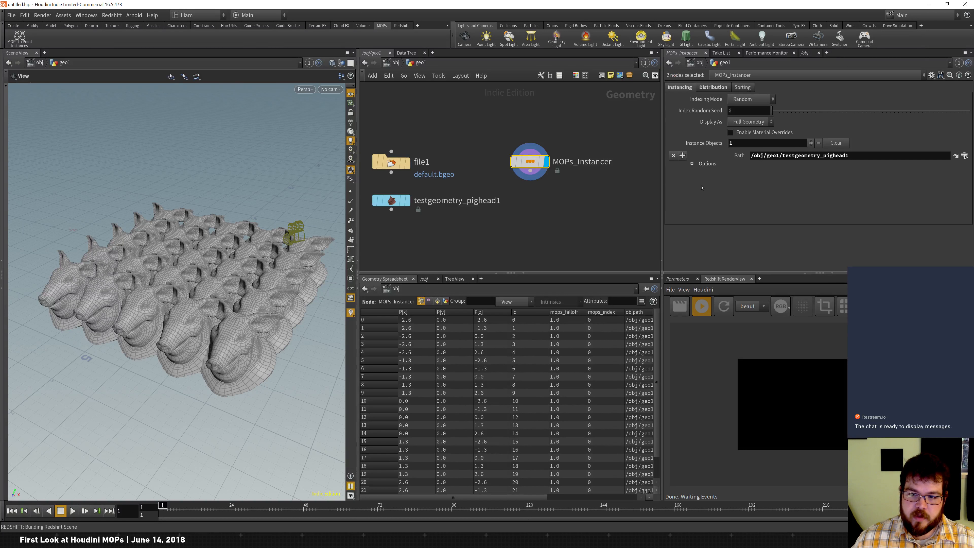
pyautogui.click(404, 66)
pyautogui.click(393, 64)
pyautogui.click(393, 64)
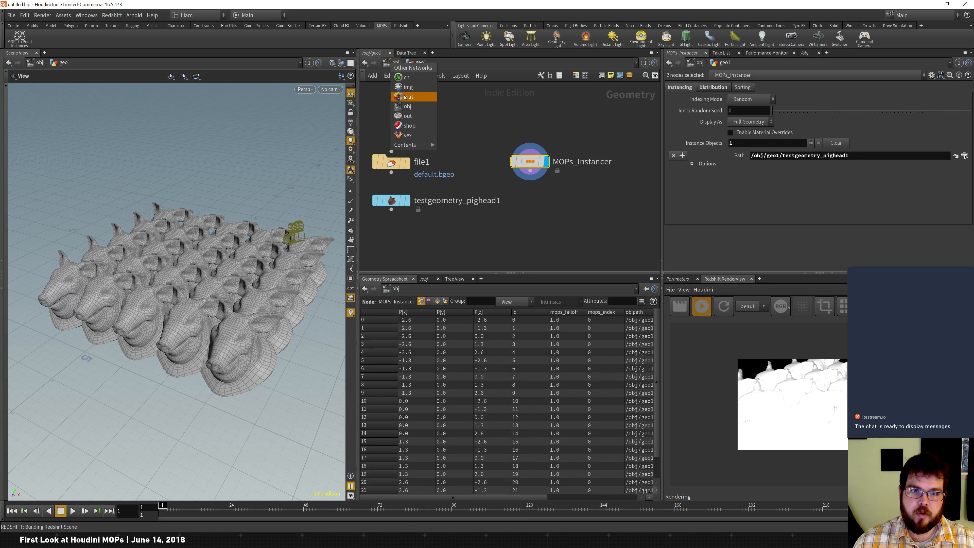
pyautogui.click(408, 106)
pyautogui.click(422, 145)
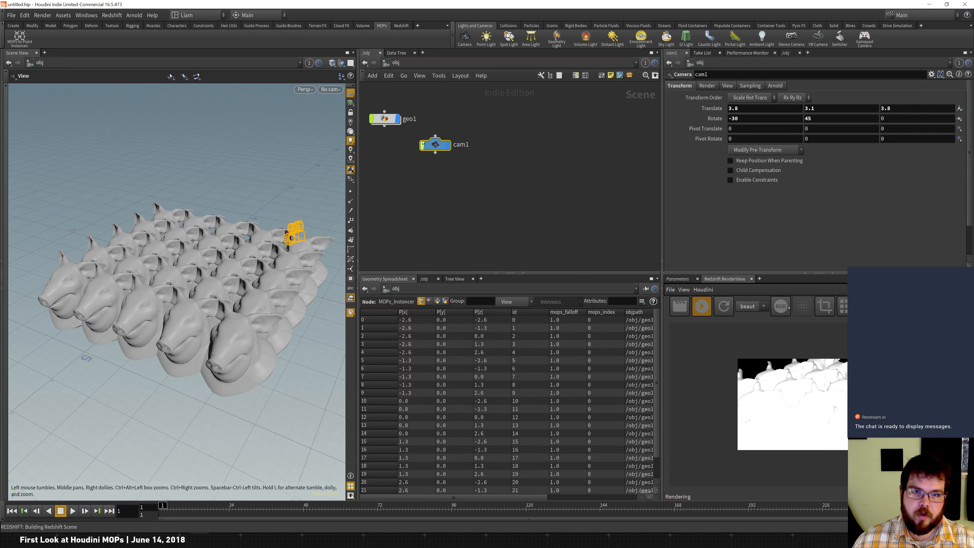
# - Look through cam1 and pull the camera back and around to frame the whole pig head grid at an angle
pyautogui.click(330, 89)
pyautogui.click(346, 132)
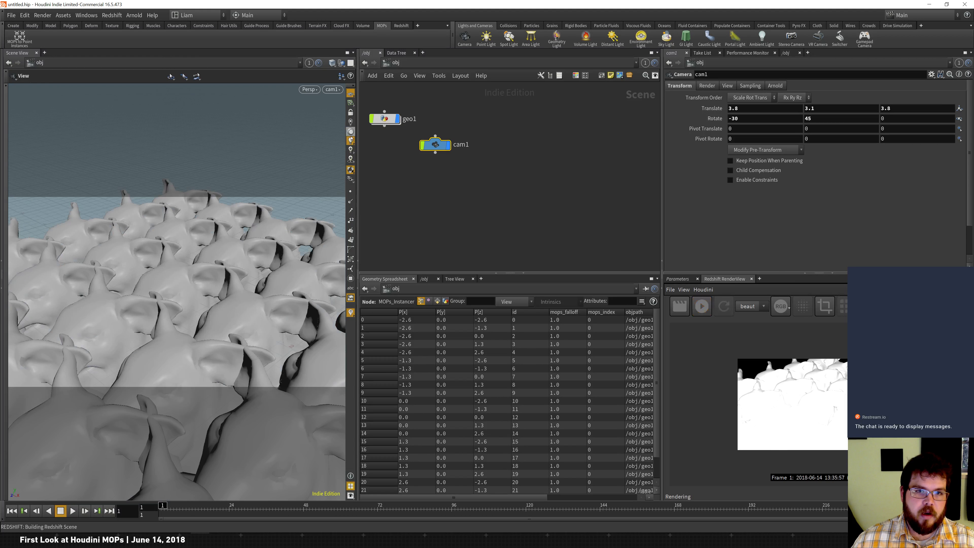
pyautogui.moveTo(233, 240); pyautogui.dragTo(155, 279, button='right')
pyautogui.moveTo(155, 279); pyautogui.dragTo(198, 256)
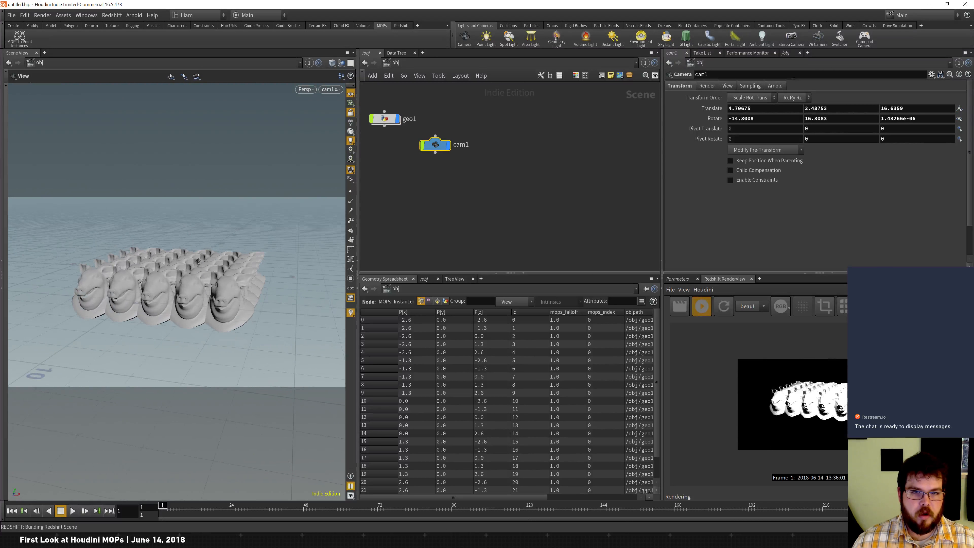
pyautogui.moveTo(197, 256); pyautogui.dragTo(213, 262, button='middle')
pyautogui.moveTo(208, 268); pyautogui.dragTo(283, 230)
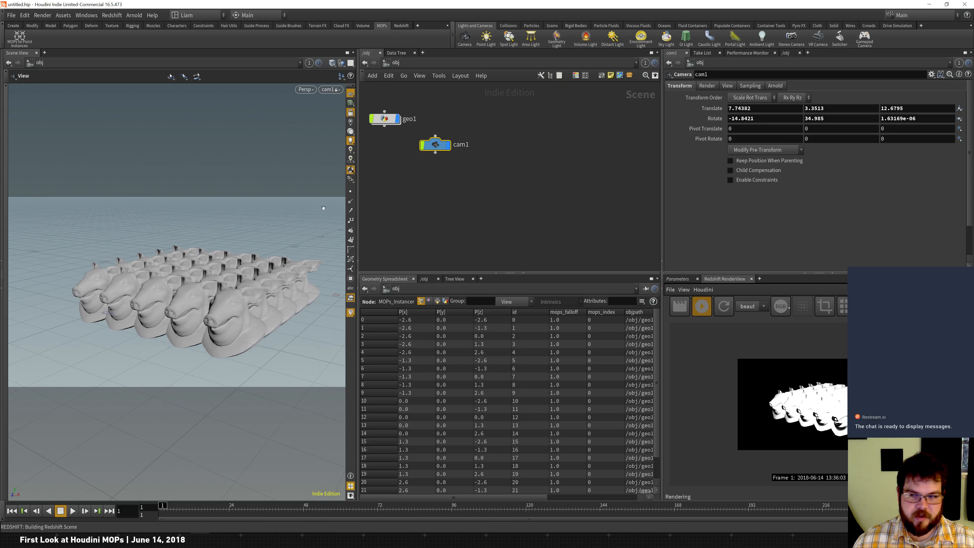
# - Add a Redshift dome light below cam1 in the obj network
pyautogui.press('Tab')
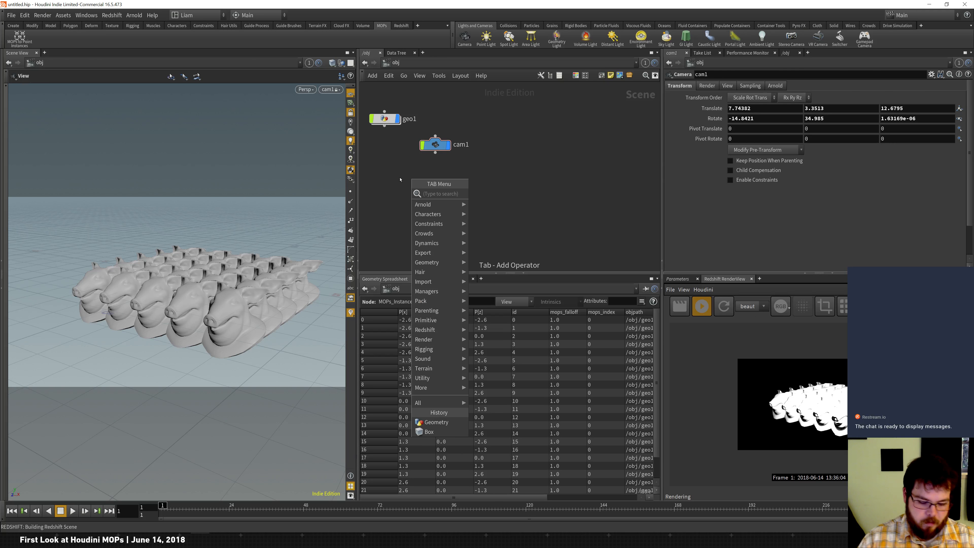
pyautogui.write('dome')
pyautogui.press('Down')
pyautogui.press('Return')
pyautogui.press('Return')
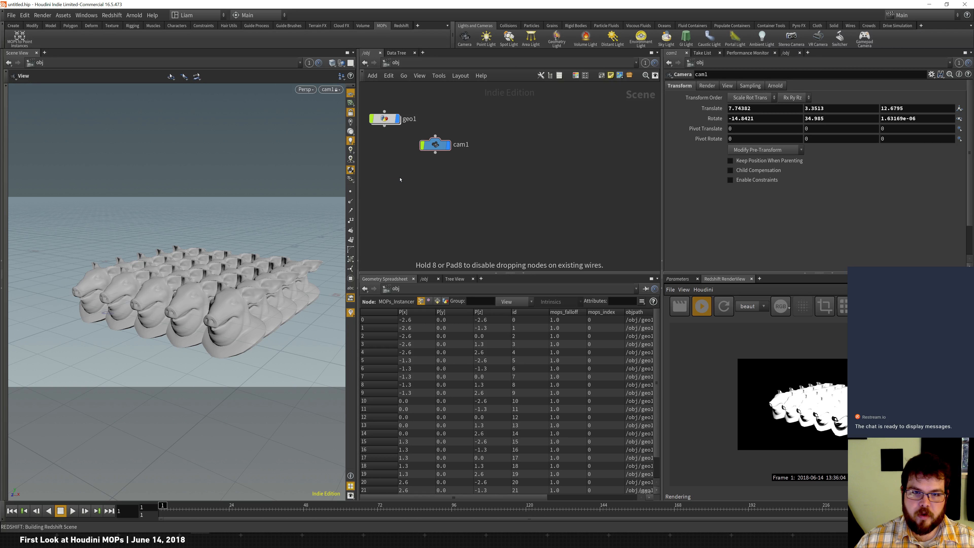
pyautogui.click(399, 179)
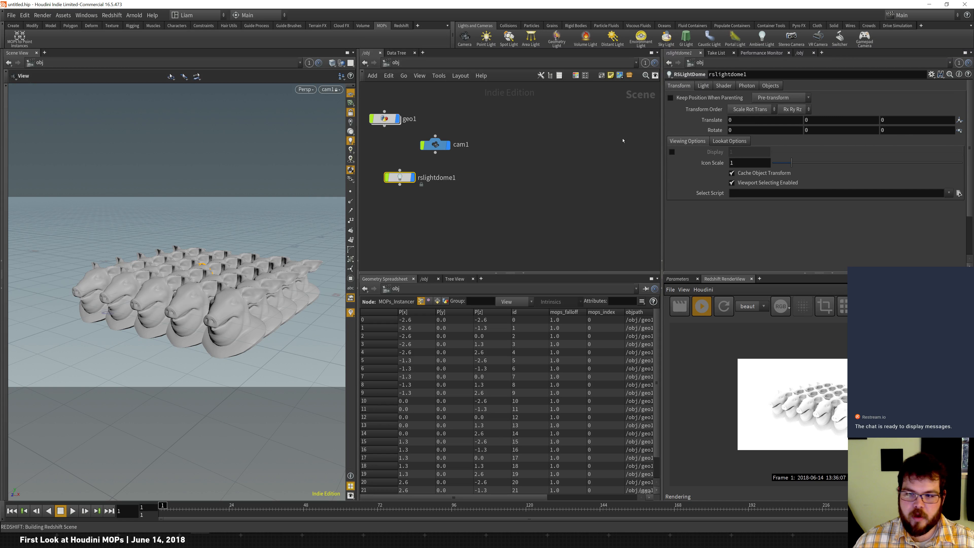
# - Set the exposure of rslightdome1 to -.5 in its shader settings
pyautogui.click(709, 87)
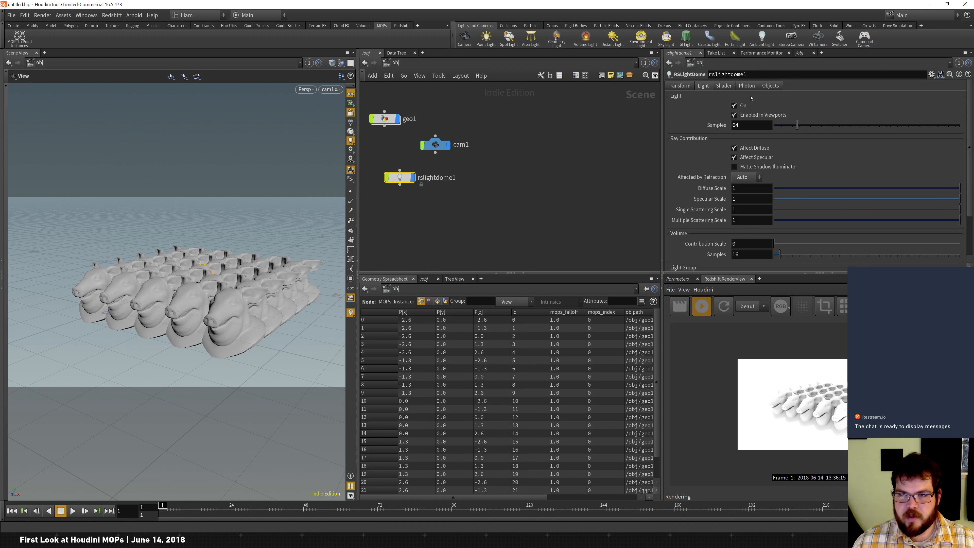
pyautogui.click(724, 86)
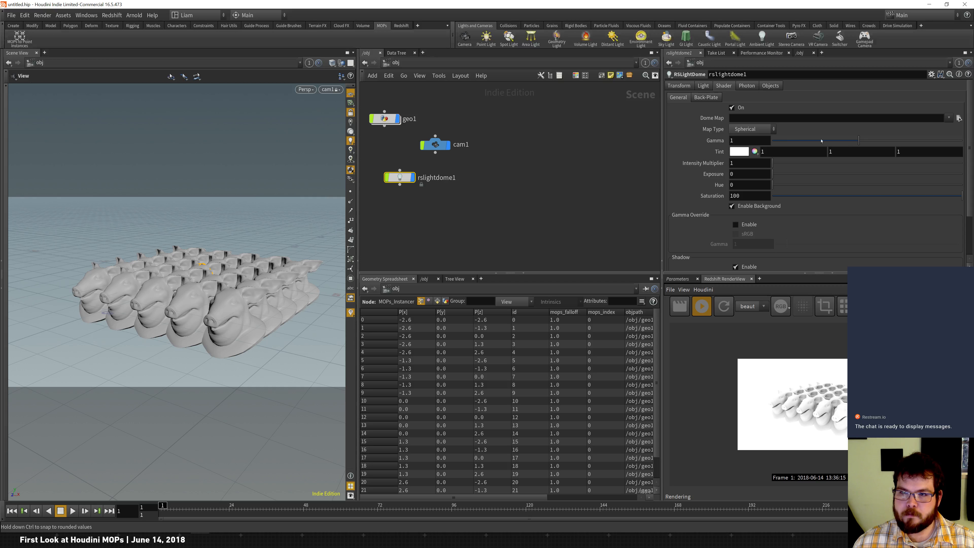
pyautogui.moveTo(844, 176); pyautogui.dragTo(757, 178)
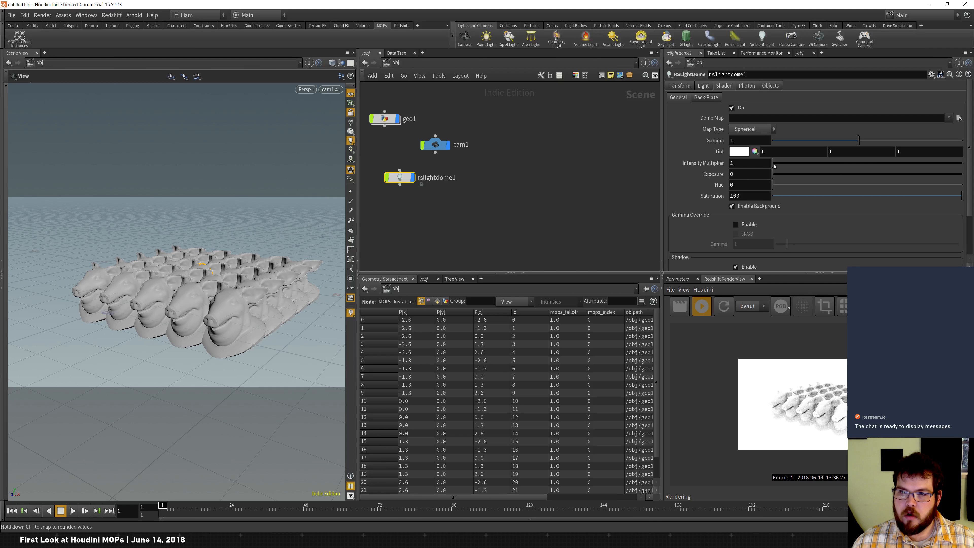
pyautogui.click(743, 174)
pyautogui.write('-.5')
pyautogui.press('Return')
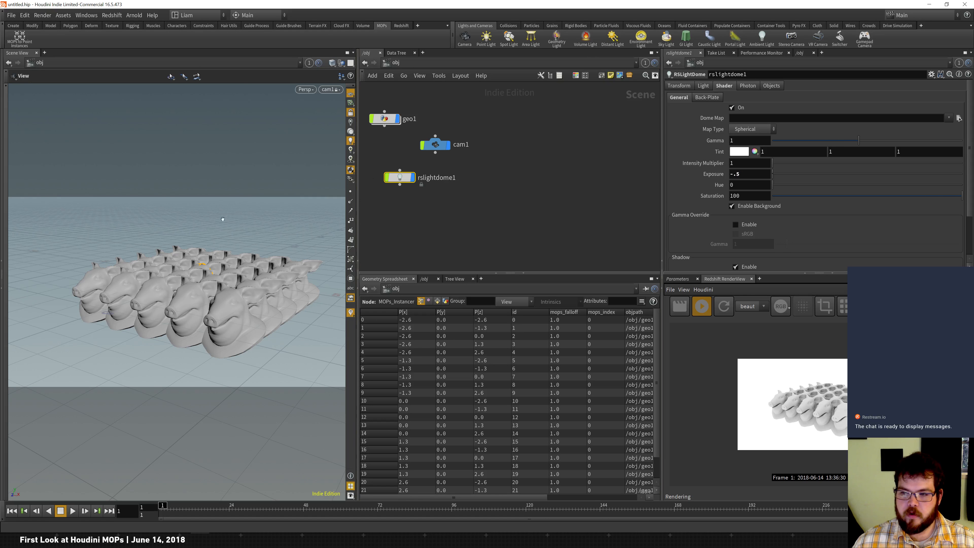
# - Orbit cam1 to a higher angle over the pig heads, then stop the interactive Redshift render
pyautogui.moveTo(254, 270); pyautogui.dragTo(239, 311)
pyautogui.click(700, 312)
pyautogui.click(505, 124)
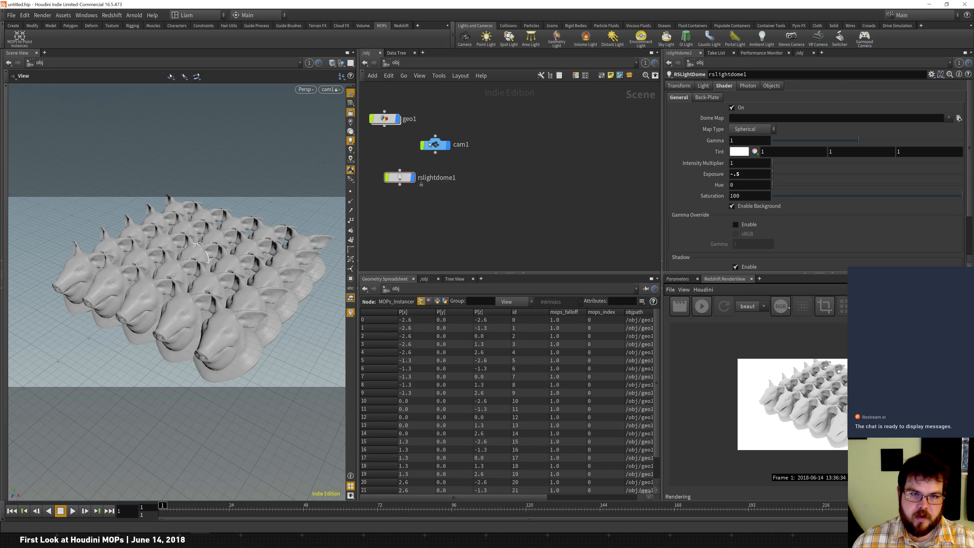
# - Inside geo1, change the MOPs Instancer's distribution type to Linear
pyautogui.doubleClick(388, 120)
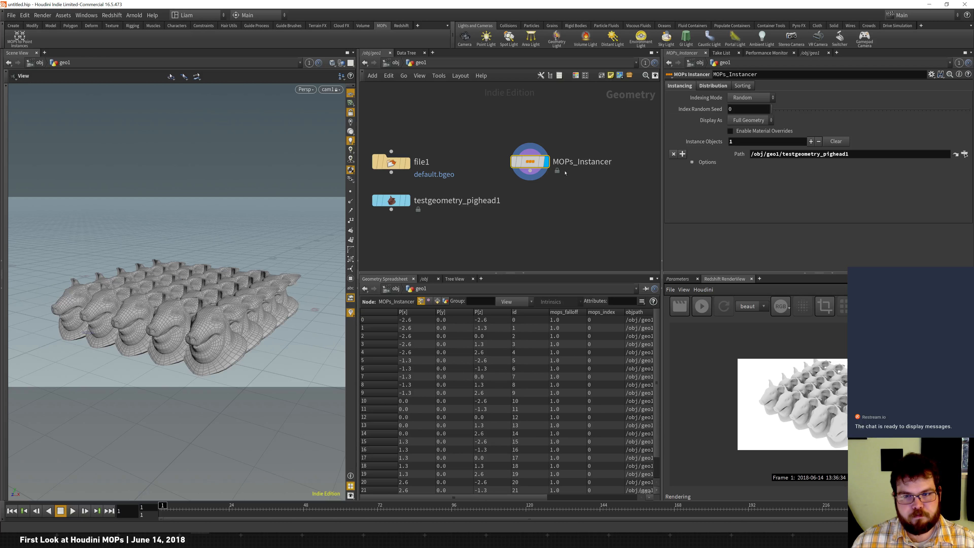
pyautogui.moveTo(530, 163); pyautogui.dragTo(542, 152)
pyautogui.click(725, 86)
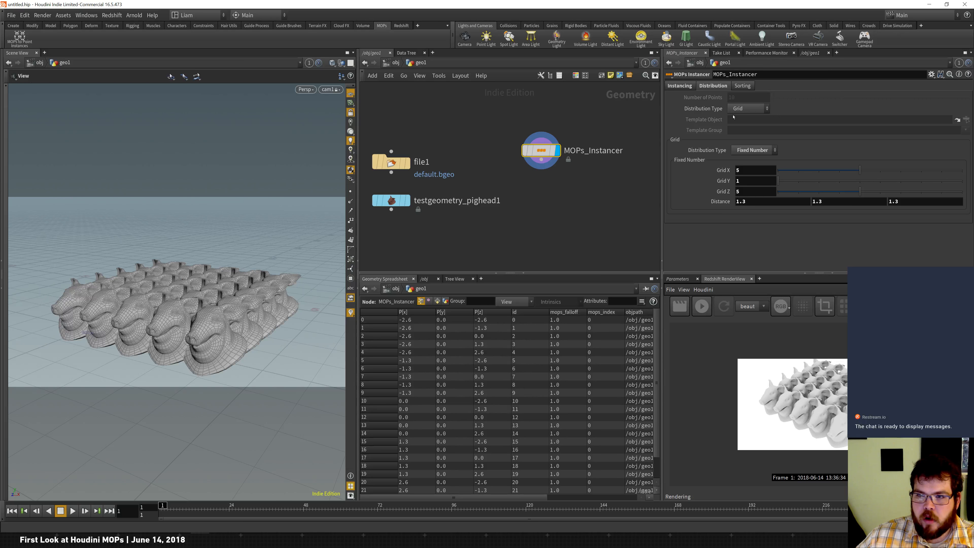
pyautogui.click(750, 108)
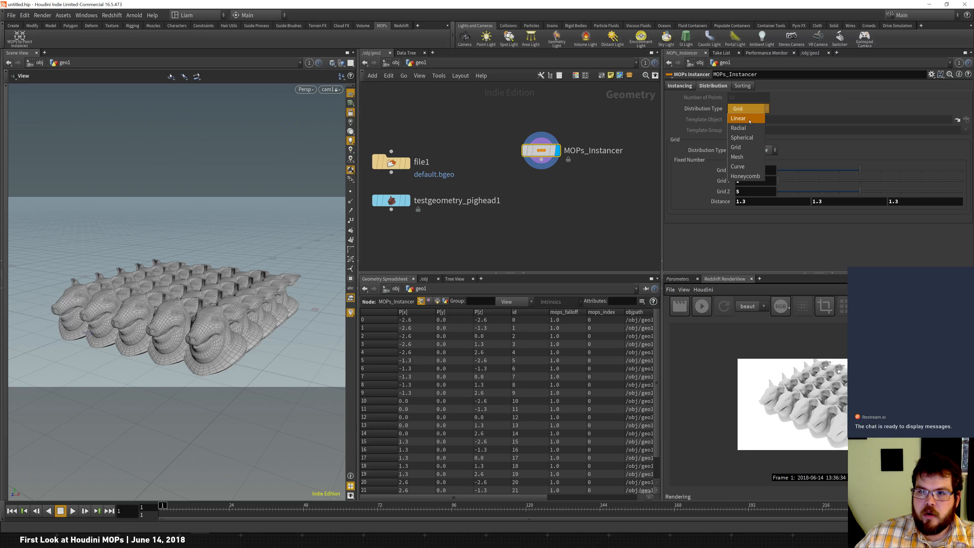
pyautogui.click(741, 120)
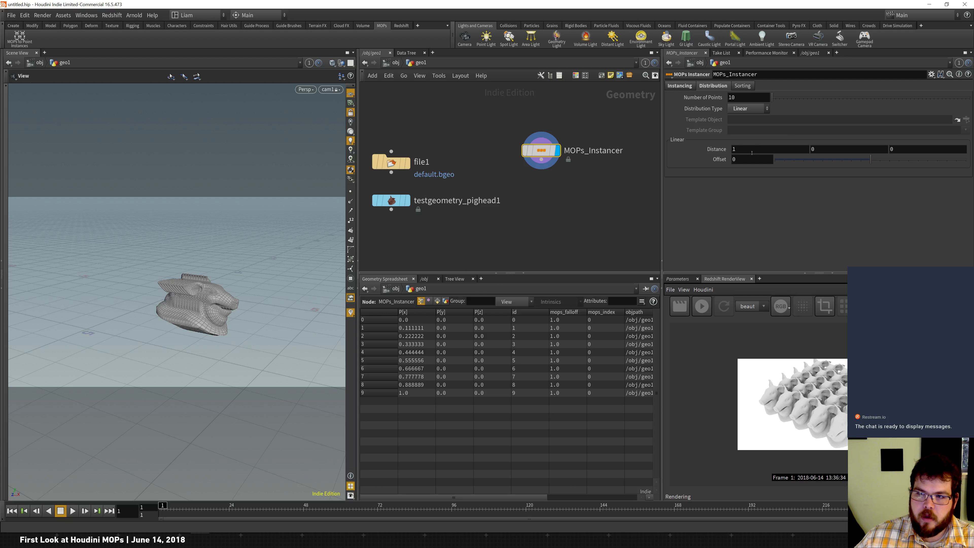
# - Spread the linear instances apart by raising the X distance to 13.8
pyautogui.moveTo(740, 149); pyautogui.dragTo(817, 153, button='middle')
pyautogui.moveTo(203, 308); pyautogui.dragTo(307, 246, button='right')
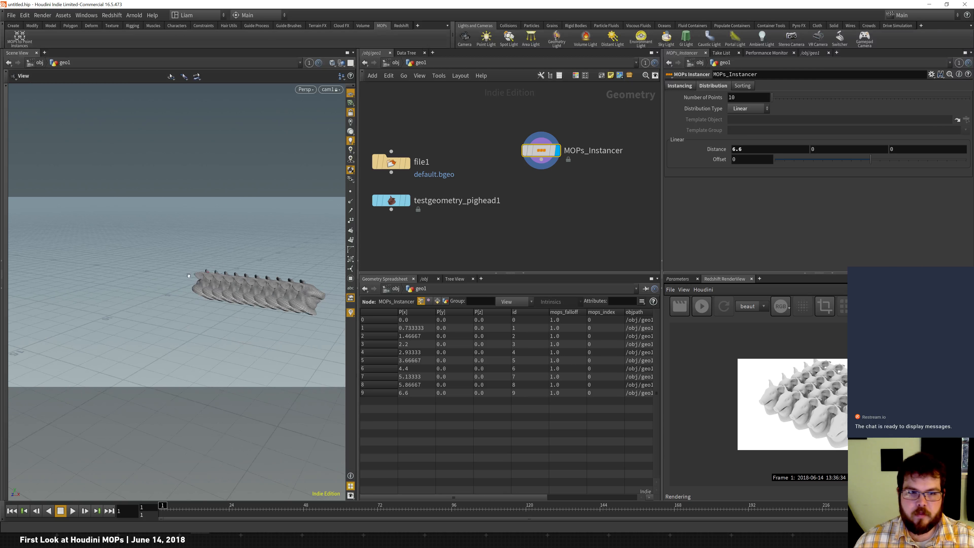
pyautogui.moveTo(341, 237); pyautogui.dragTo(318, 246, button='middle')
pyautogui.moveTo(754, 152); pyautogui.dragTo(830, 180, button='middle')
pyautogui.moveTo(870, 160)
pyautogui.mouseDown()
pyautogui.moveTo(880, 157)
pyautogui.moveTo(870, 159)
pyautogui.mouseUp()
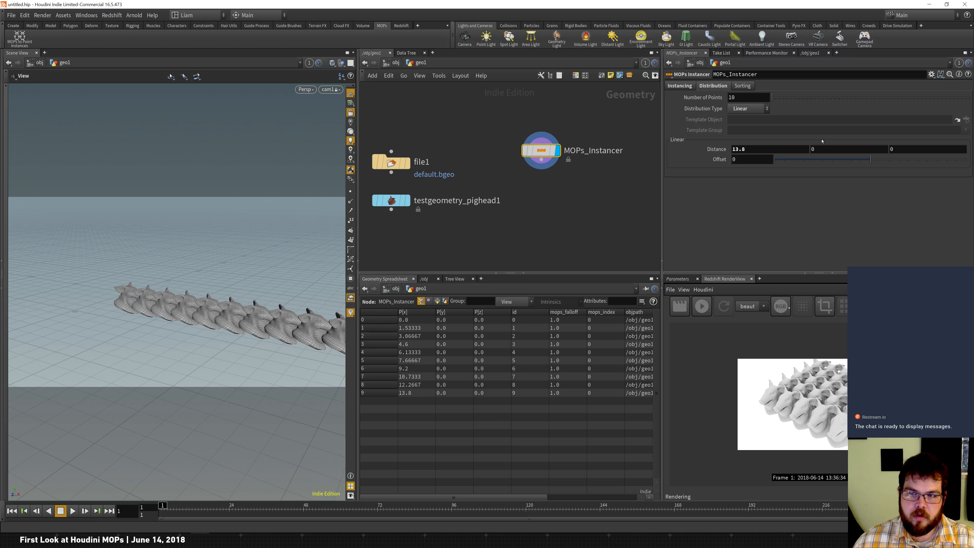
# - Set the instancer's number of points to 4
pyautogui.moveTo(771, 98); pyautogui.dragTo(770, 97)
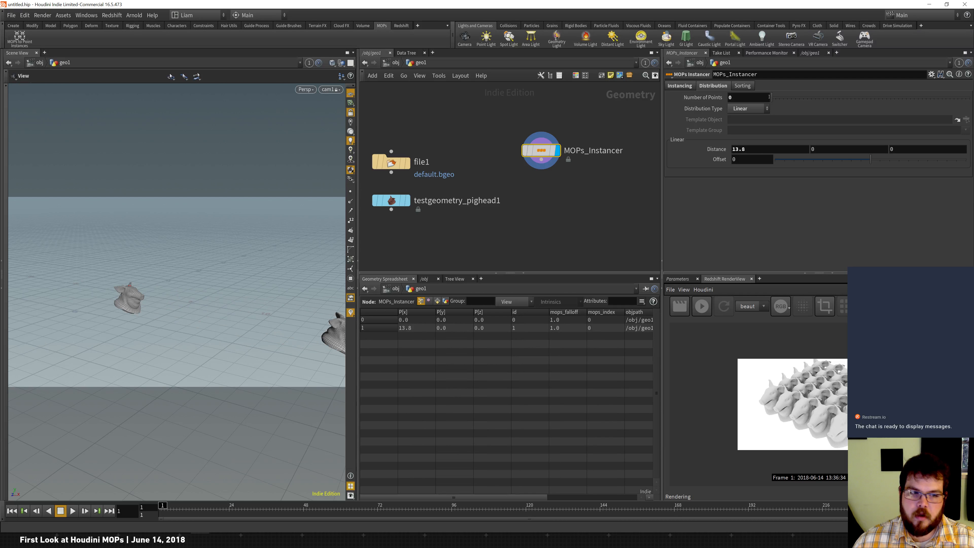
pyautogui.doubleClick(746, 97)
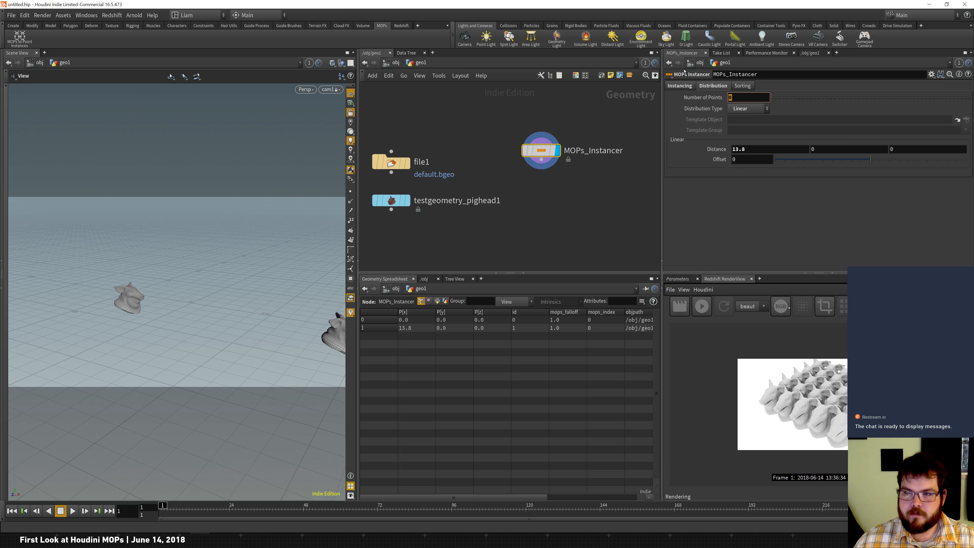
pyautogui.write('4')
pyautogui.press('Return')
# - Change the distribution type to Radial and set its uniform scale to 3.81
pyautogui.click(748, 109)
pyautogui.click(740, 117)
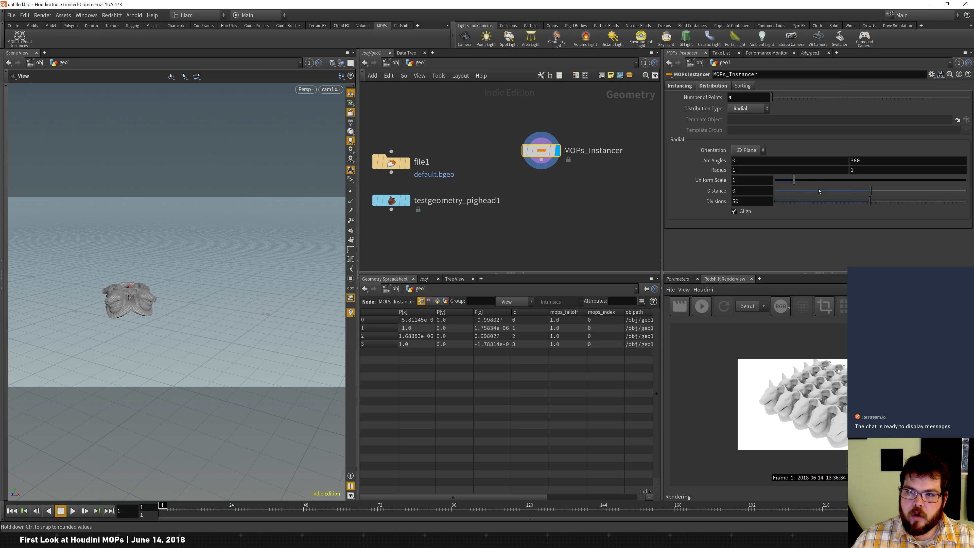
pyautogui.moveTo(795, 180); pyautogui.dragTo(847, 181)
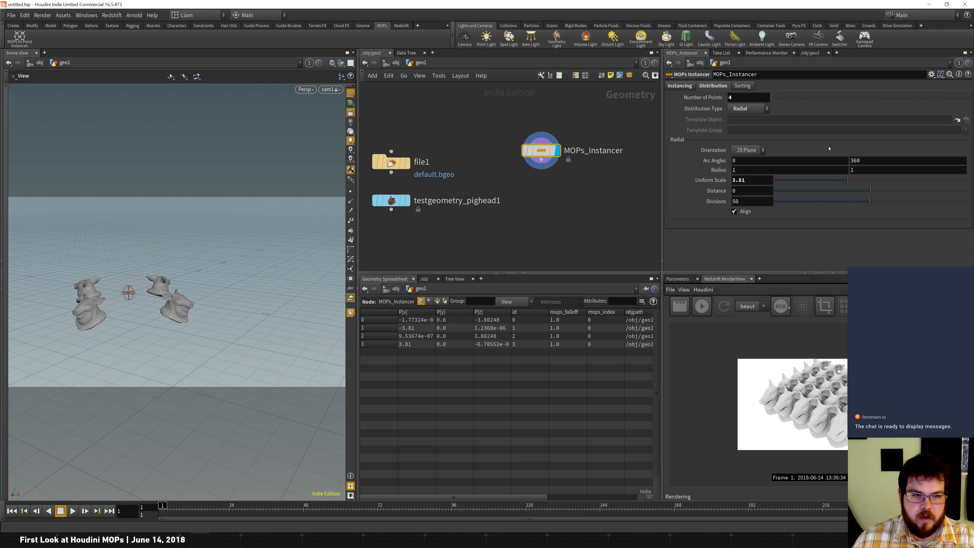
# - Set the radial distribution to 20 points and widen the ring to a uniform scale of 7.64
pyautogui.click(747, 98)
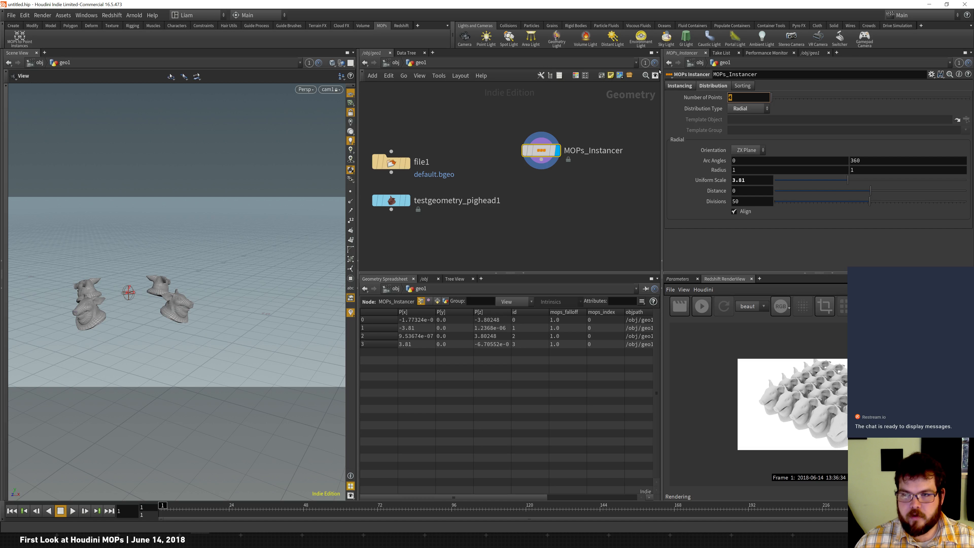
pyautogui.write('20')
pyautogui.press('Return')
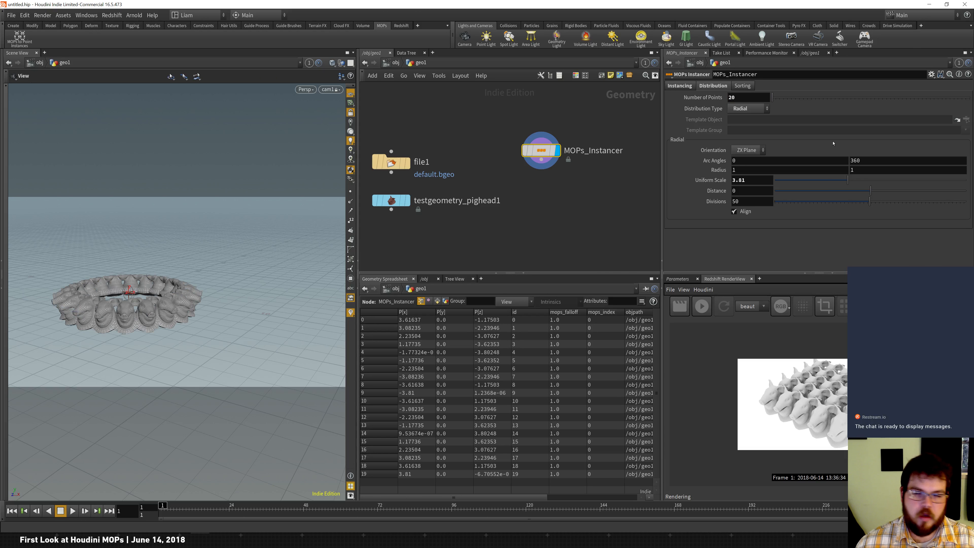
pyautogui.moveTo(847, 180); pyautogui.dragTo(920, 181)
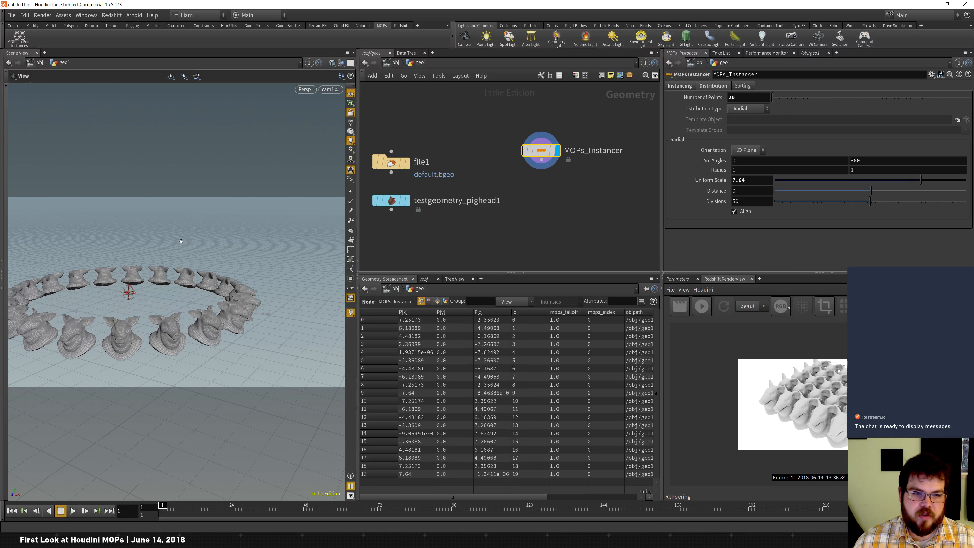
pyautogui.moveTo(177, 246); pyautogui.dragTo(180, 230, button='right')
pyautogui.moveTo(179, 230); pyautogui.dragTo(234, 256, button='middle')
pyautogui.moveTo(235, 257)
pyautogui.mouseDown()
pyautogui.moveTo(221, 285)
pyautogui.moveTo(213, 267)
pyautogui.moveTo(224, 254)
pyautogui.mouseUp()
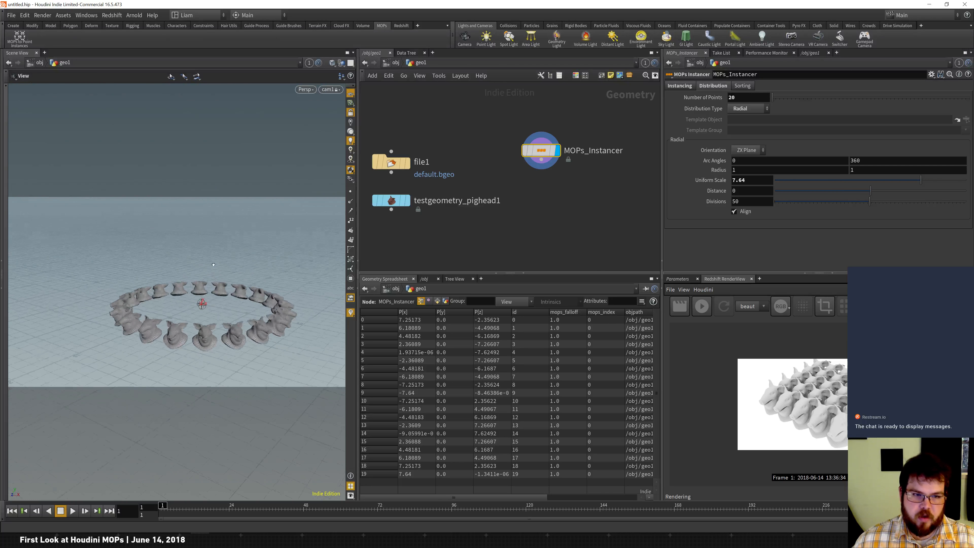
# - Try the YZ Plane orientation for the radial distribution and settle on XY Plane
pyautogui.click(752, 151)
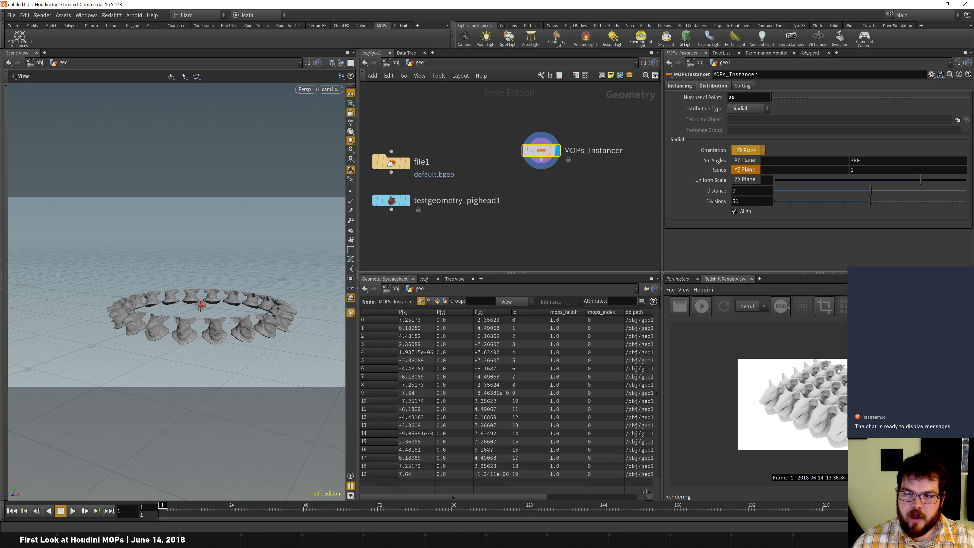
pyautogui.click(753, 169)
pyautogui.click(762, 151)
pyautogui.click(755, 162)
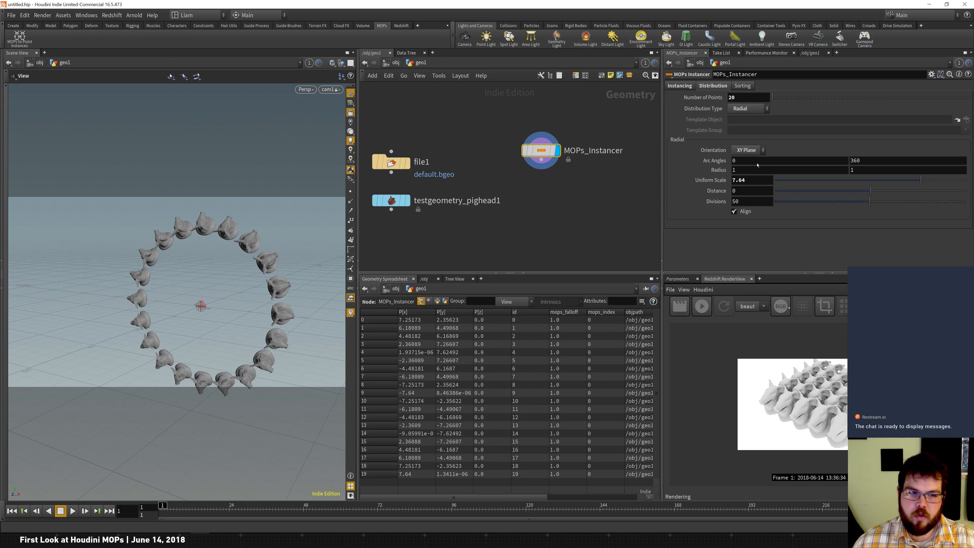
# - Set the end arc angle of the radial distribution to 180
pyautogui.doubleClick(855, 161)
pyautogui.write('180')
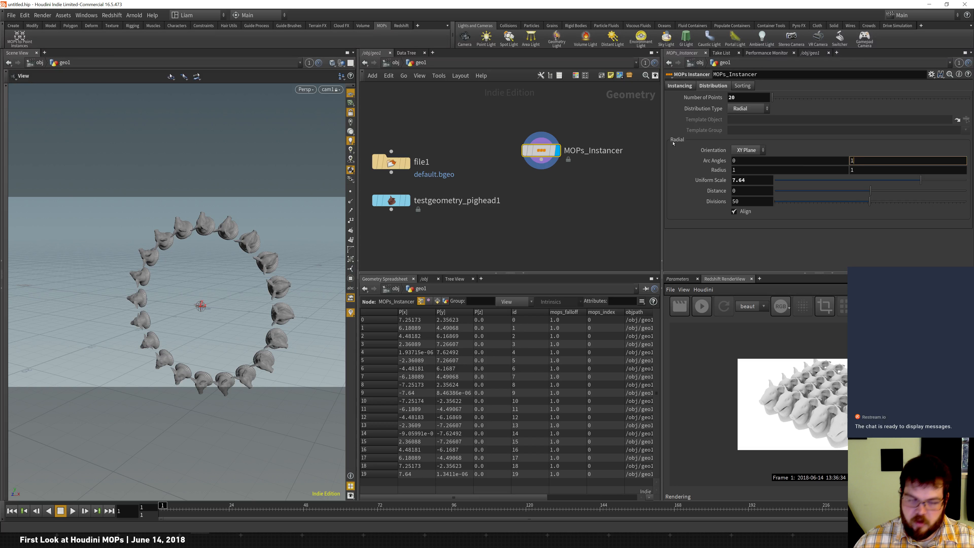
pyautogui.press('Return')
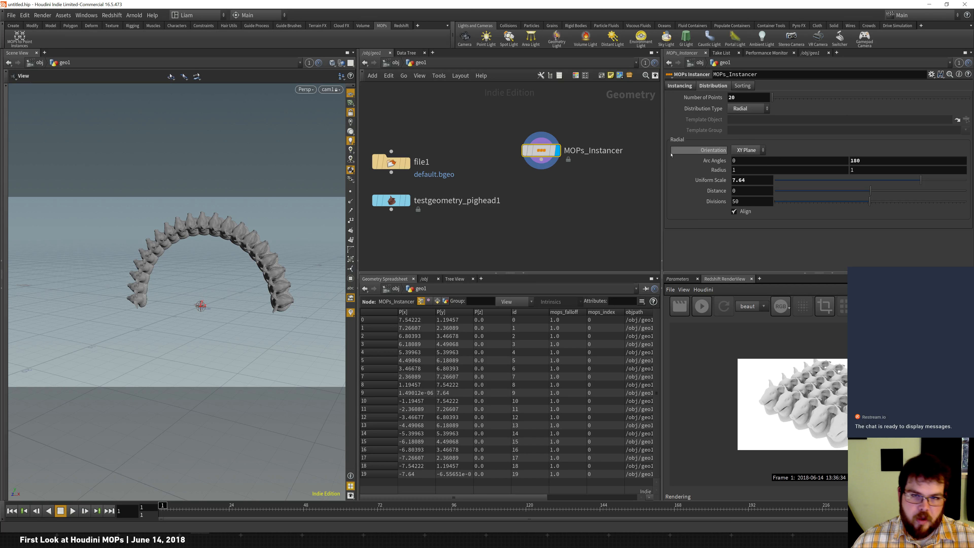
pyautogui.press('Tab')
pyautogui.write('circle')
pyautogui.press('Return')
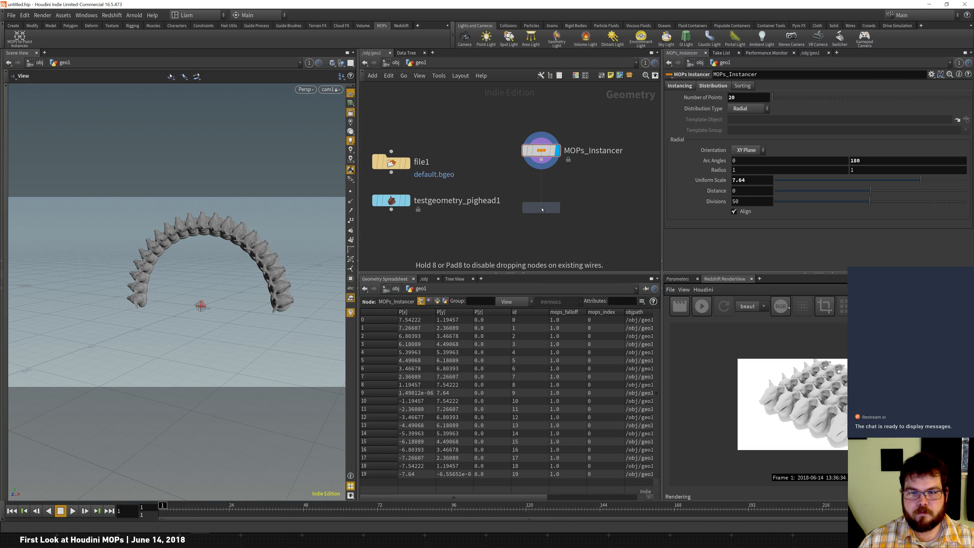
pyautogui.click(542, 208)
pyautogui.moveTo(571, 181)
pyautogui.press('Delete')
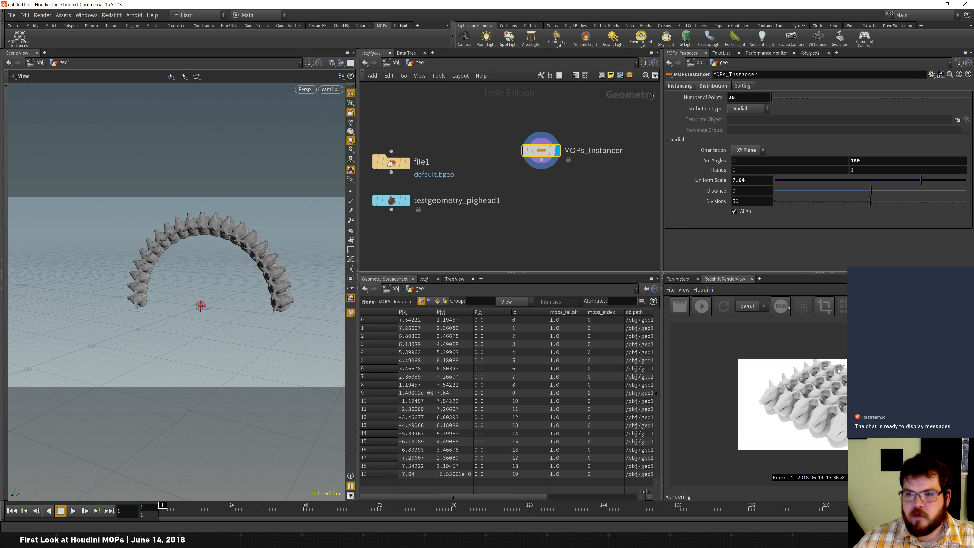
pyautogui.click(858, 170)
pyautogui.write('sin(@Frame * 50')
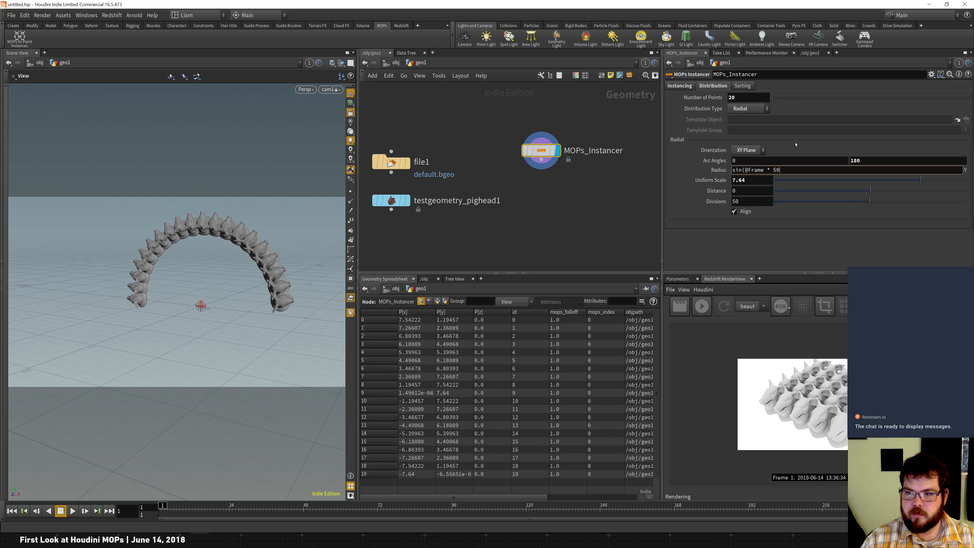
pyautogui.write(') *2')
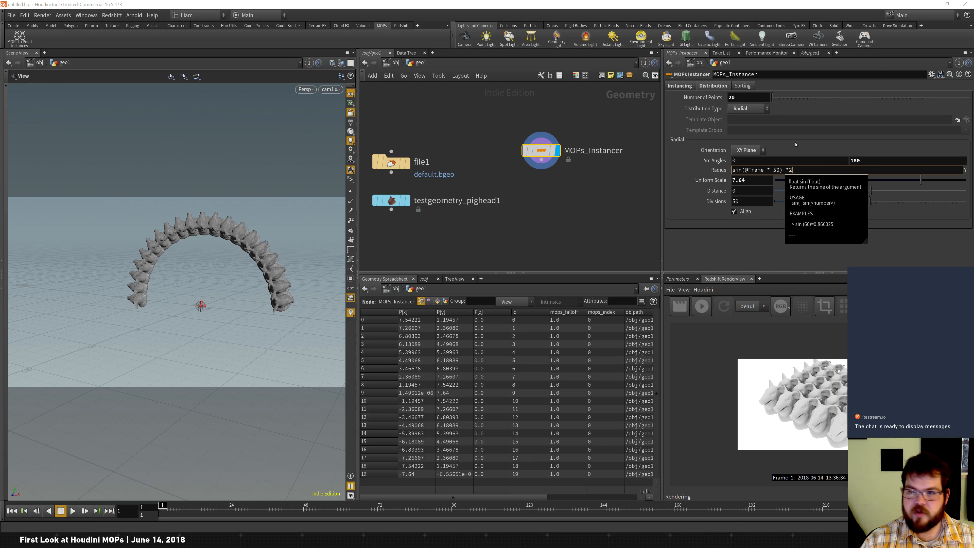
pyautogui.press('Return')
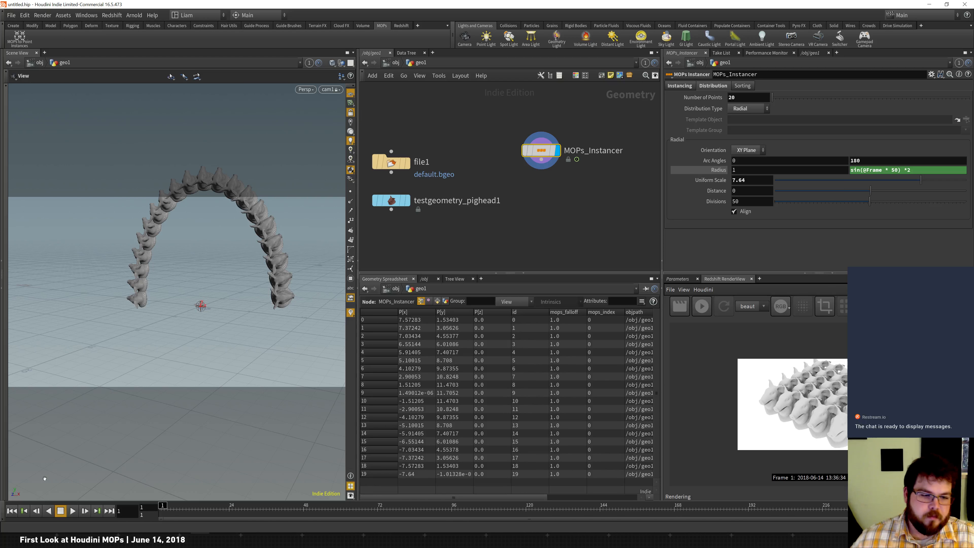
pyautogui.click(73, 511)
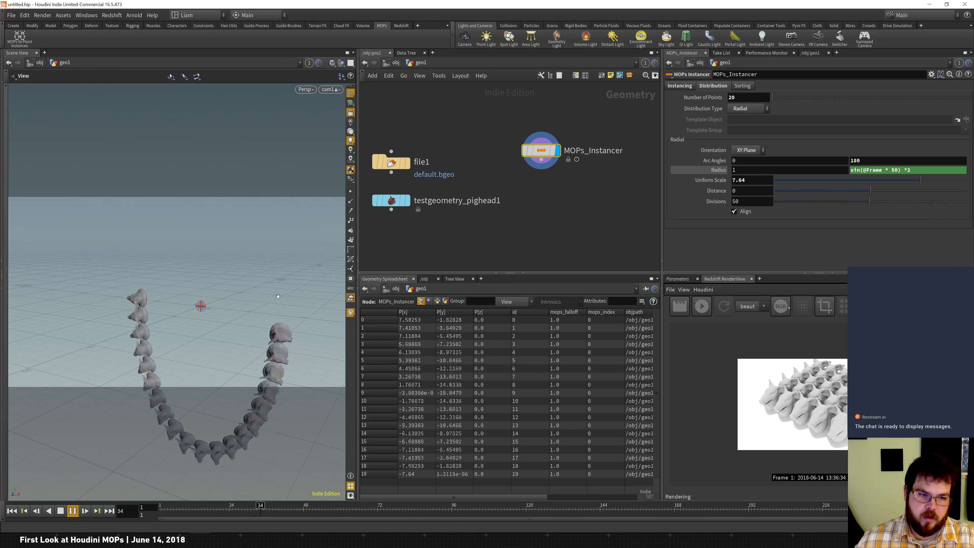
pyautogui.click(898, 170)
pyautogui.press('BackSpace')
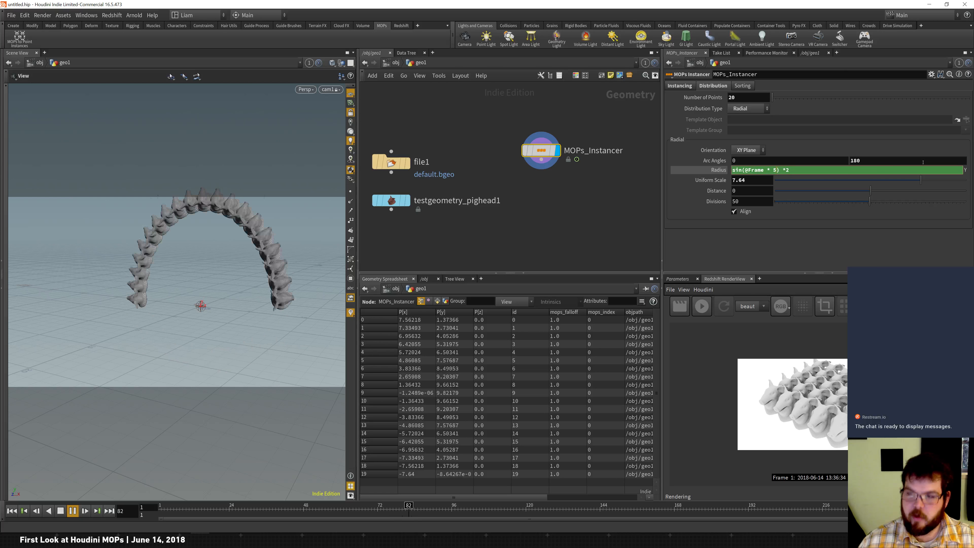
pyautogui.press('Return')
pyautogui.moveTo(749, 170); pyautogui.dragTo(697, 169)
pyautogui.write('co')
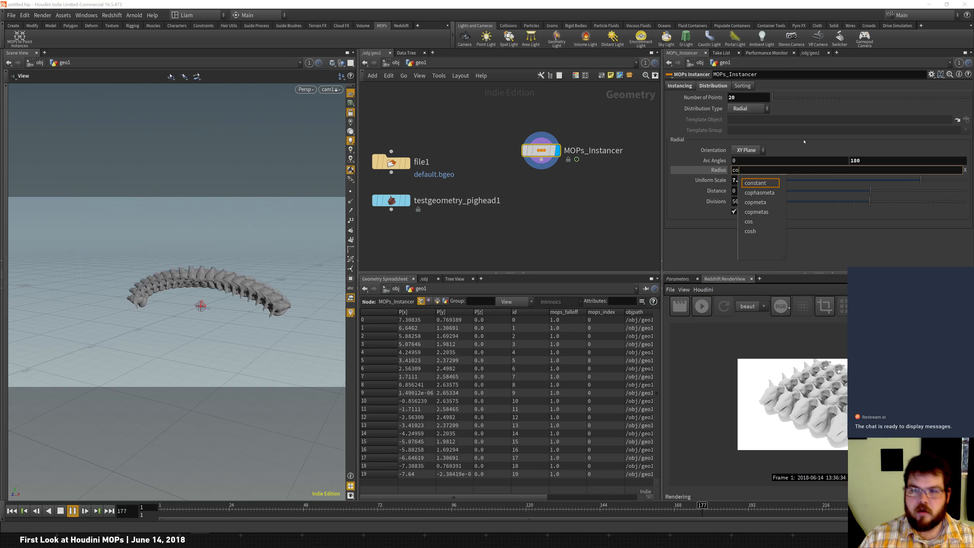
pyautogui.write('s(@Frame')
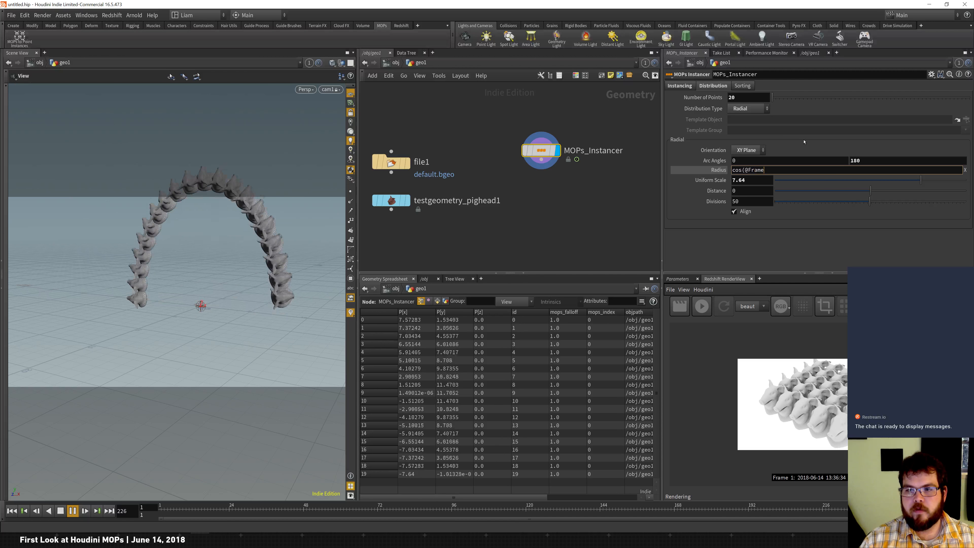
pyautogui.write(' * 5) ')
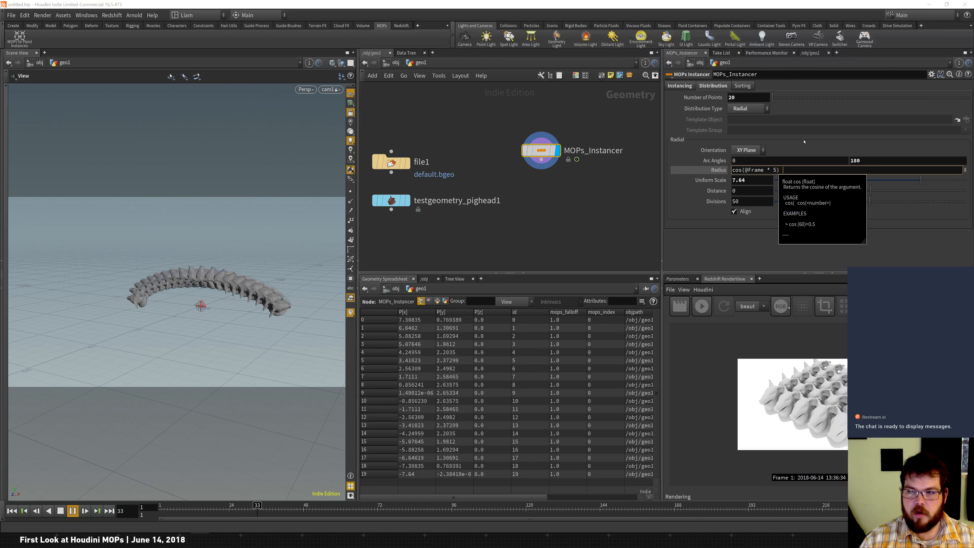
pyautogui.write('*4')
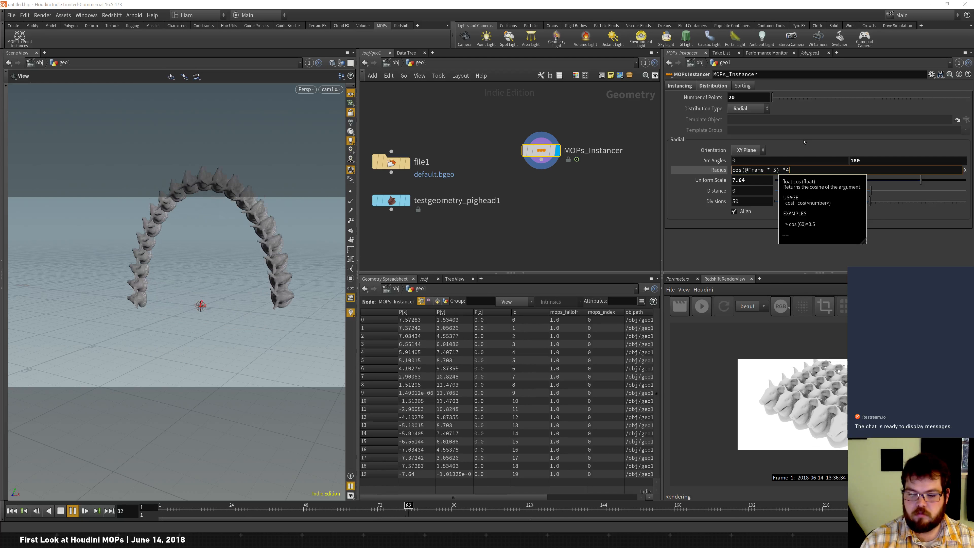
pyautogui.press('BackSpace')
pyautogui.hotkey('ctrl', 'Up')
pyautogui.write('4')
pyautogui.press('Return')
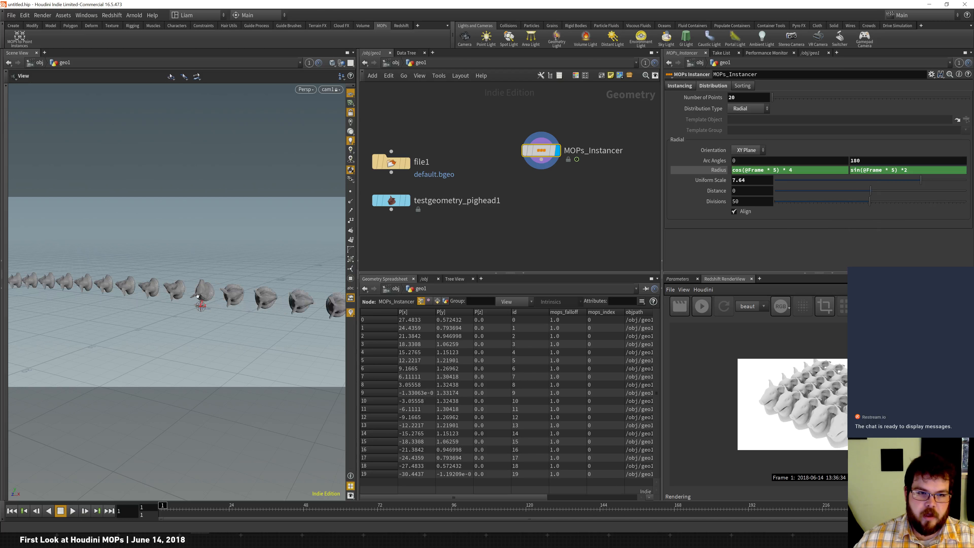
# - Play the animation and adjust the radial distribution to a uniform scale of 6.55 and a distance of -1.26
pyautogui.moveTo(119, 397); pyautogui.dragTo(153, 319)
pyautogui.moveTo(153, 319); pyautogui.dragTo(130, 387, button='right')
pyautogui.moveTo(130, 387); pyautogui.dragTo(141, 399)
pyautogui.press('Up')
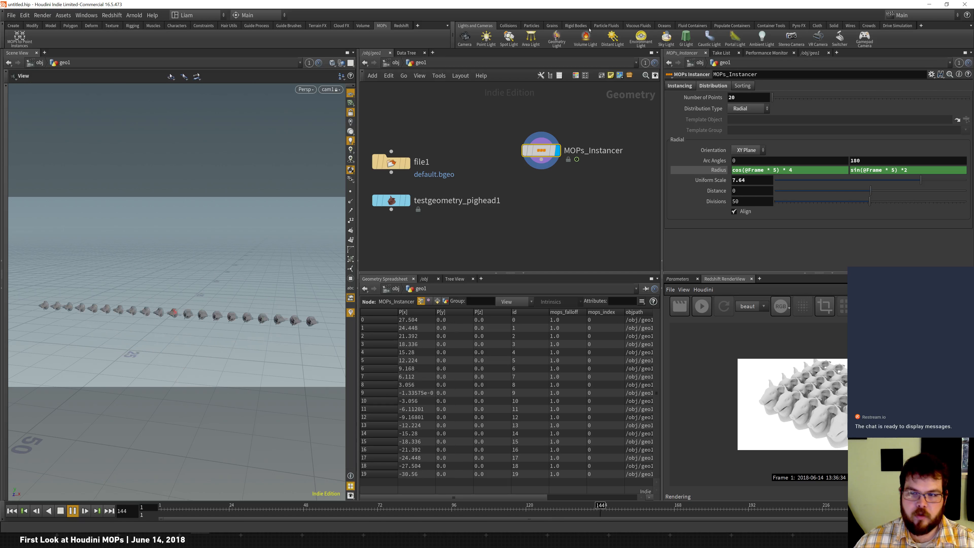
pyautogui.moveTo(920, 180); pyautogui.dragTo(858, 191)
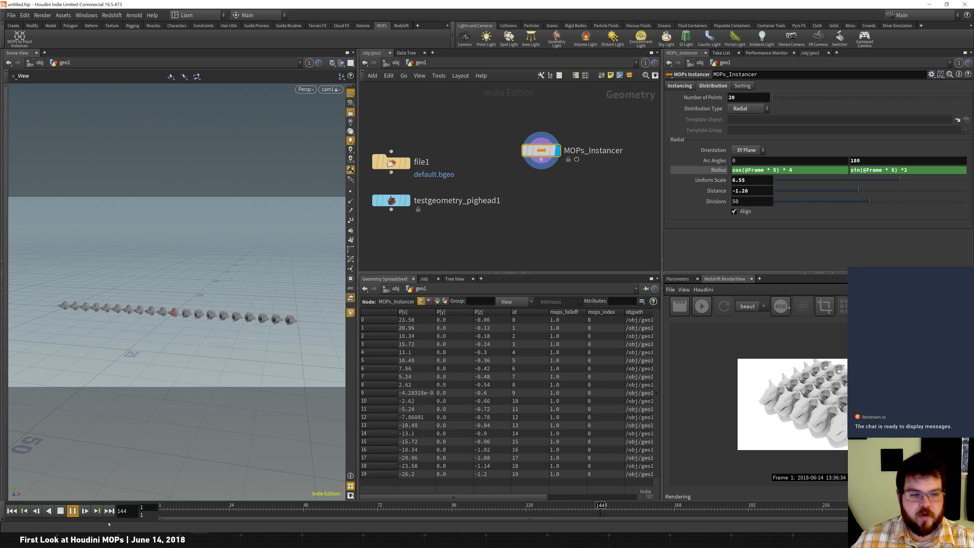
pyautogui.click(69, 511)
pyautogui.click(12, 510)
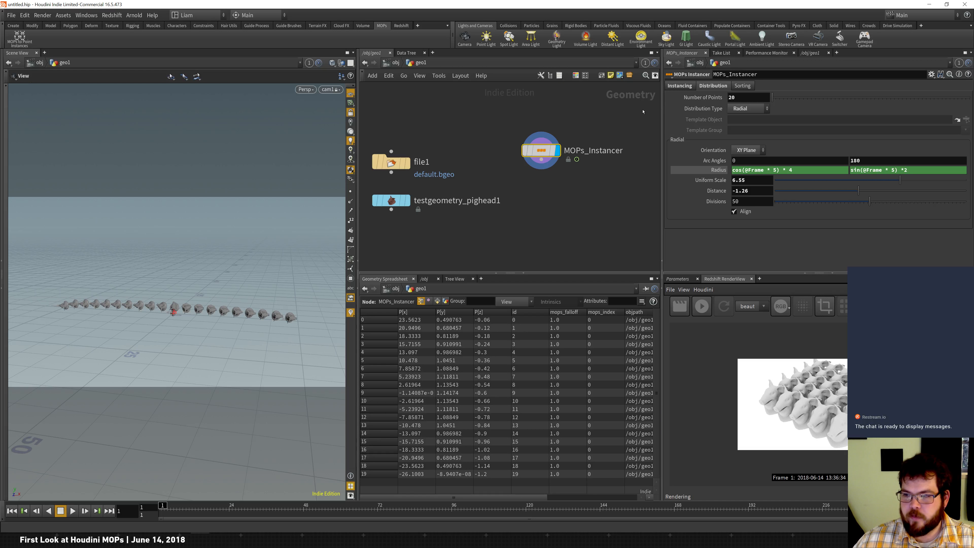
# - Try the YZ Plane and ZX Plane orientations for the radial distribution, playing the animation in each
pyautogui.click(745, 151)
pyautogui.click(756, 173)
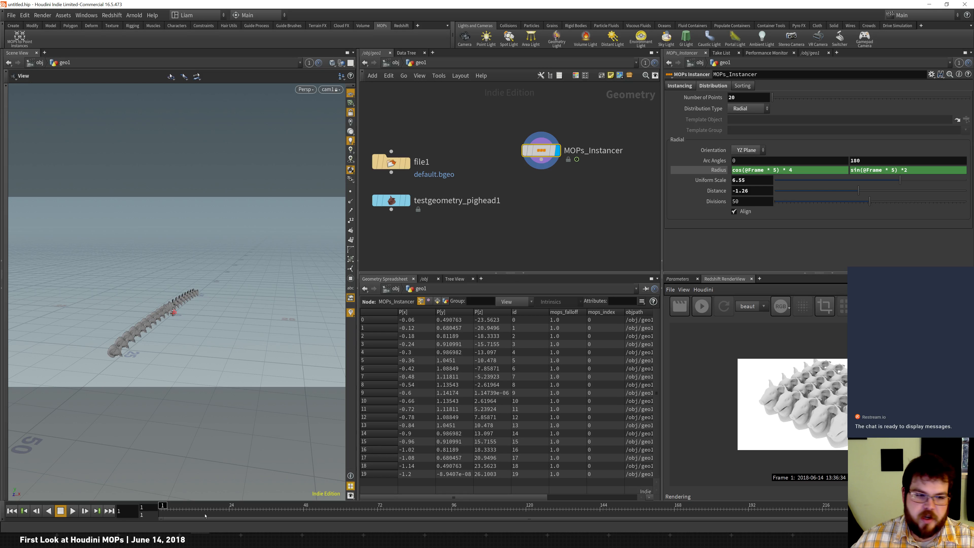
pyautogui.click(73, 511)
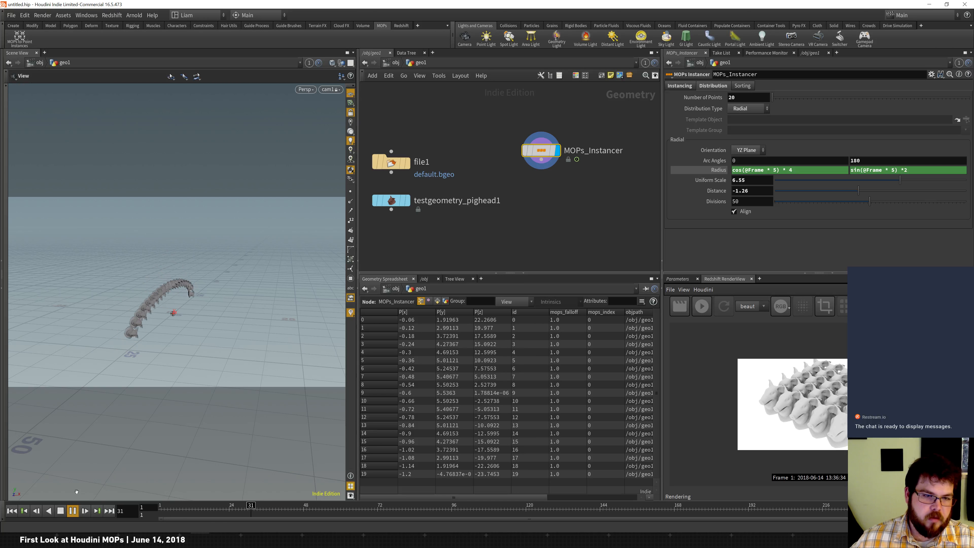
pyautogui.click(61, 510)
pyautogui.click(746, 150)
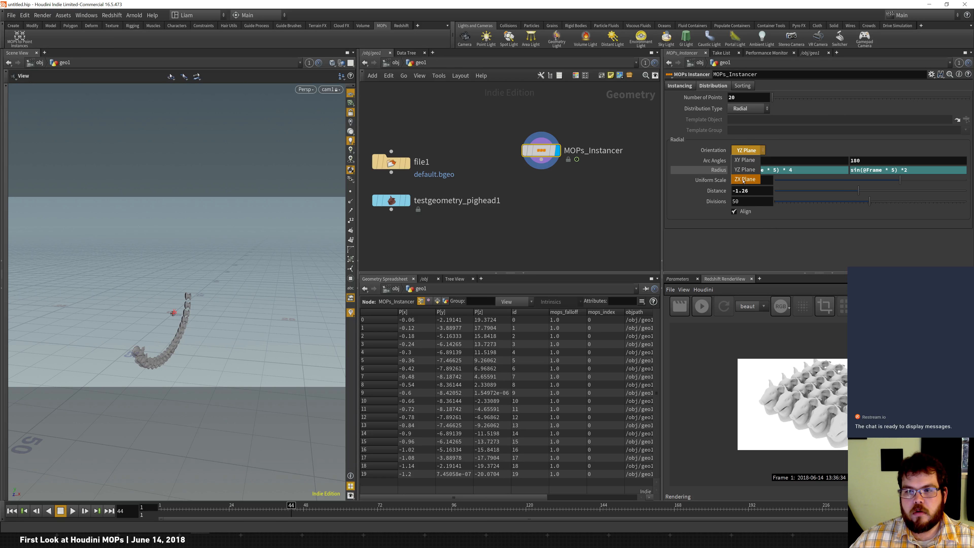
pyautogui.click(747, 180)
pyautogui.click(73, 511)
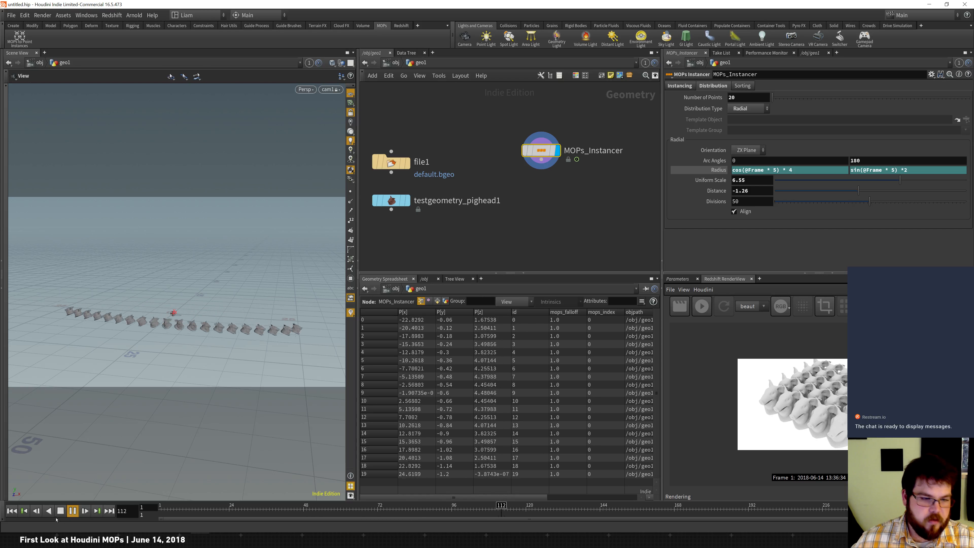
pyautogui.click(72, 512)
# - Set the radial distribution's end arc angle to 360 and play the animation
pyautogui.click(869, 161)
pyautogui.press('Return')
pyautogui.click(72, 510)
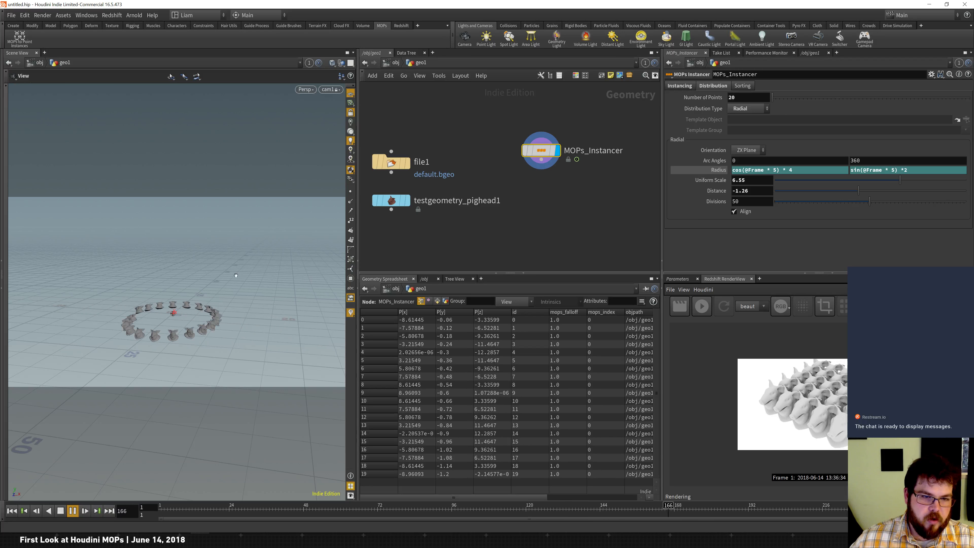
# - Set the radial orientation back to XY Plane, preview the animation and return to the first frame
pyautogui.click(748, 150)
pyautogui.click(750, 160)
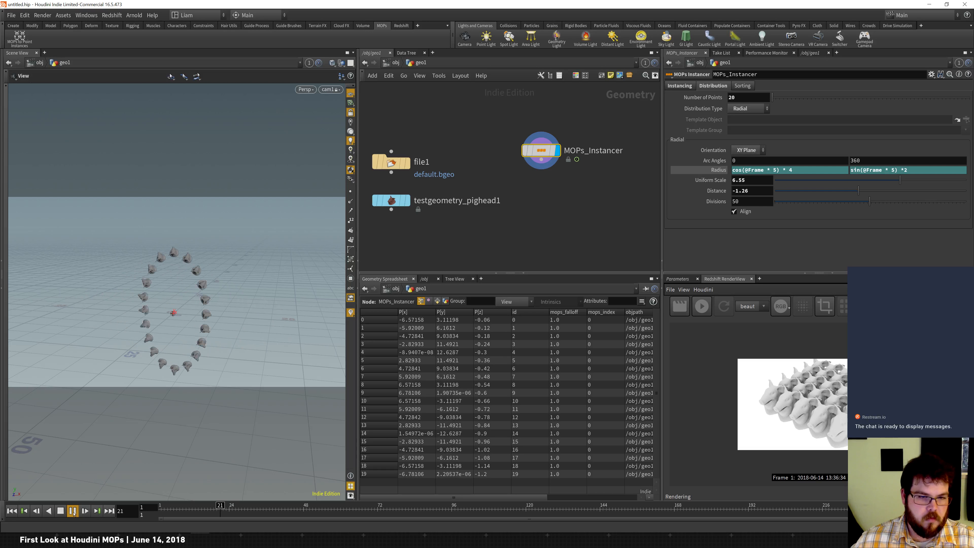
pyautogui.click(72, 511)
pyautogui.click(22, 512)
# - Change the distribution type to Spherical and set its radius to 10
pyautogui.click(748, 108)
pyautogui.click(754, 141)
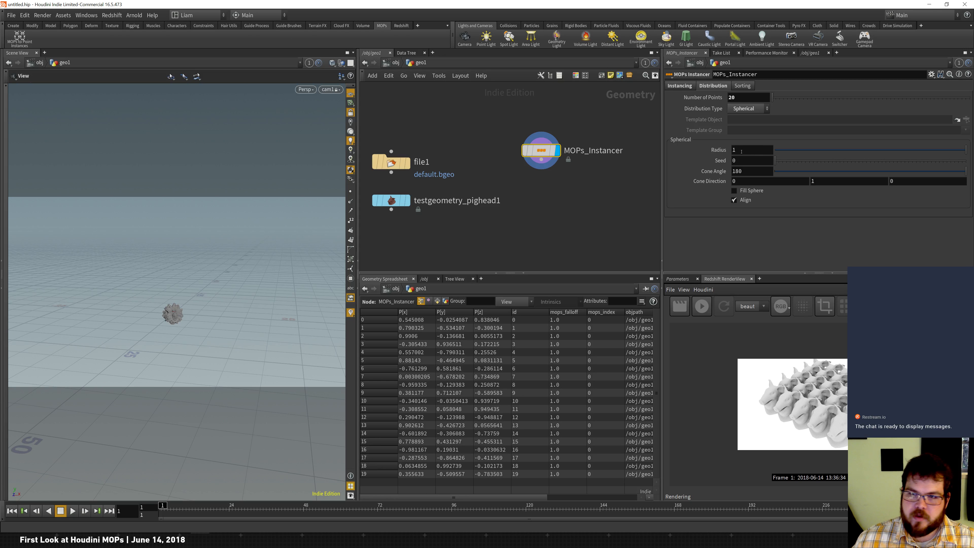
pyautogui.press('Return')
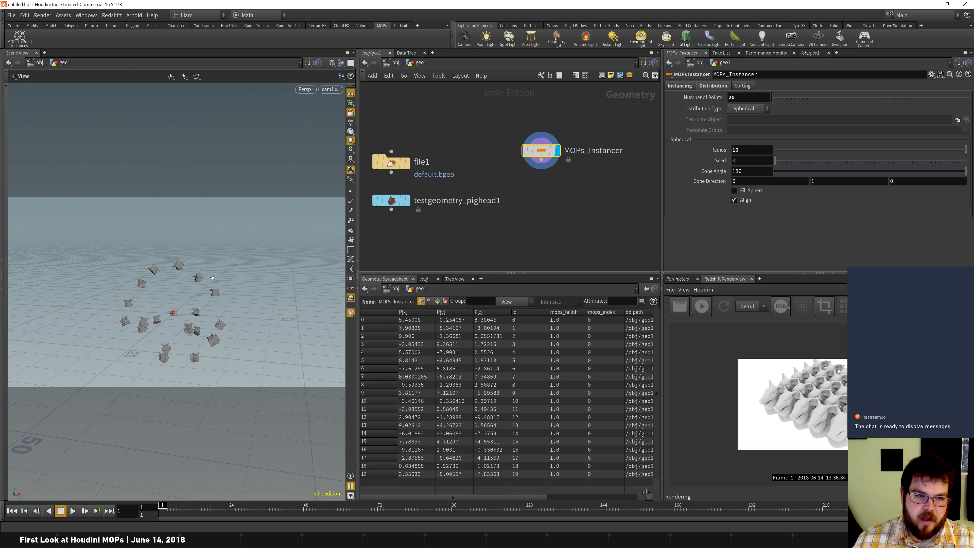
# - Raise the number of points to 1229 and inspect the sphere of pig heads up close
pyautogui.moveTo(772, 97); pyautogui.dragTo(796, 98)
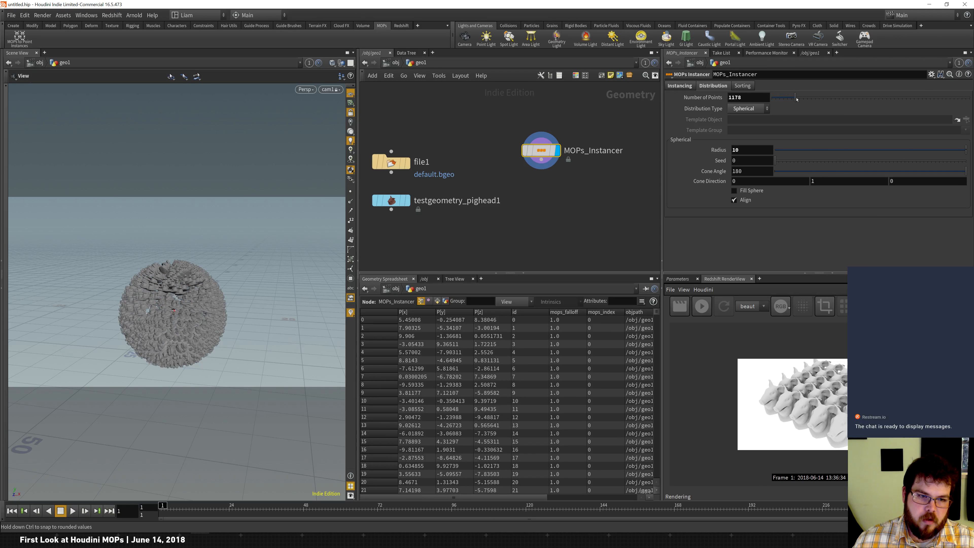
pyautogui.scroll(10, 267, 297)
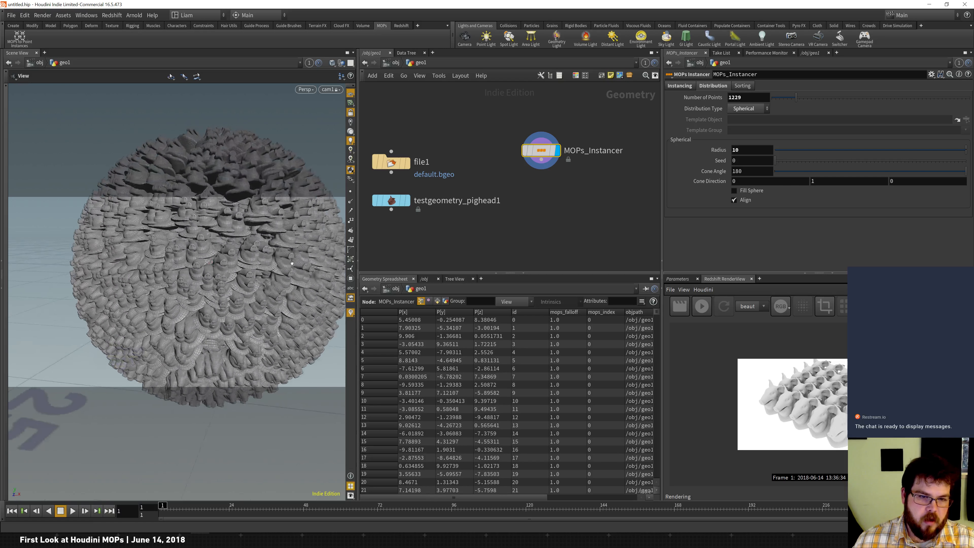
pyautogui.moveTo(220, 334); pyautogui.dragTo(193, 290)
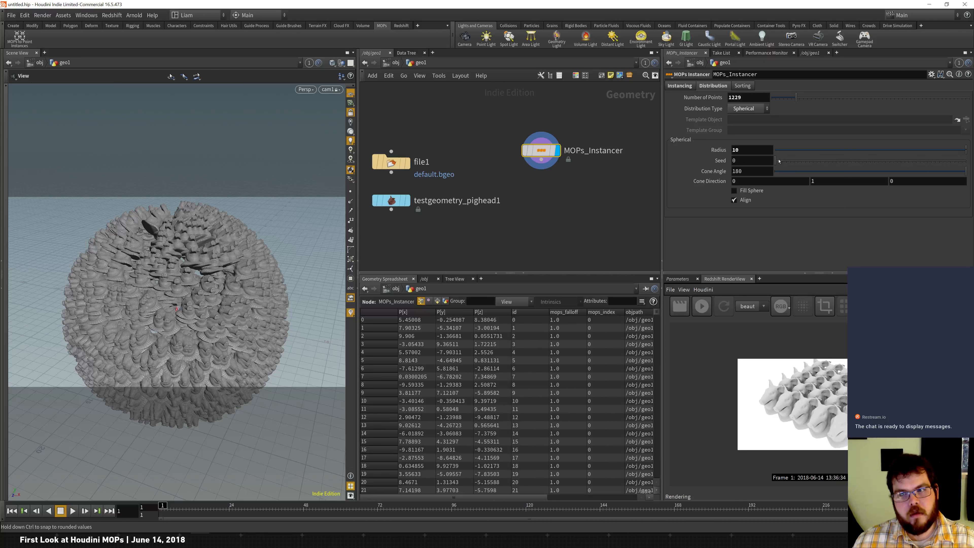
# - Test the spherical distribution's cone angle and set the X value of its cone direction to 1
pyautogui.moveTo(894, 174); pyautogui.dragTo(968, 172)
pyautogui.doubleClick(770, 181)
pyautogui.write('1')
pyautogui.press('Tab')
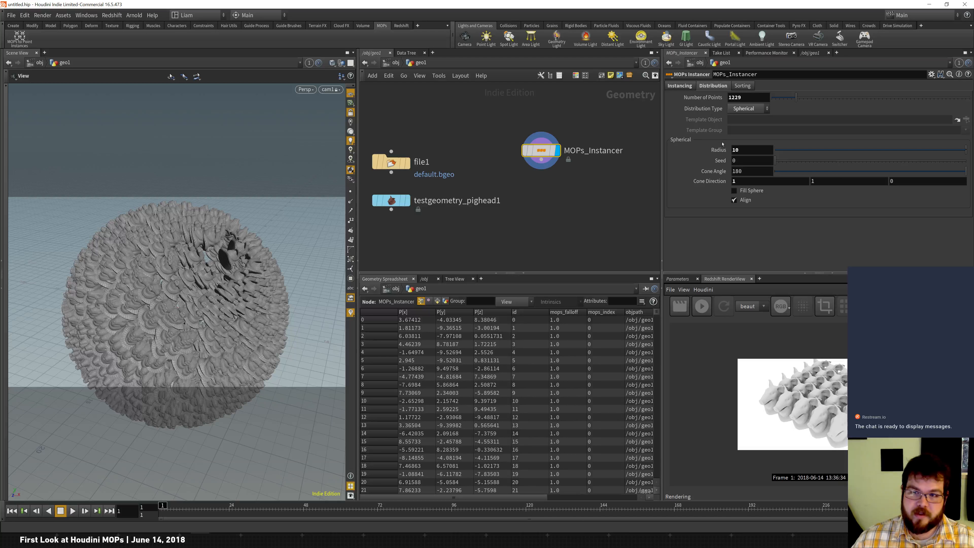
# - Change the MOPs Instancer's distribution type to Mesh and add a sphere node to the network
pyautogui.click(760, 110)
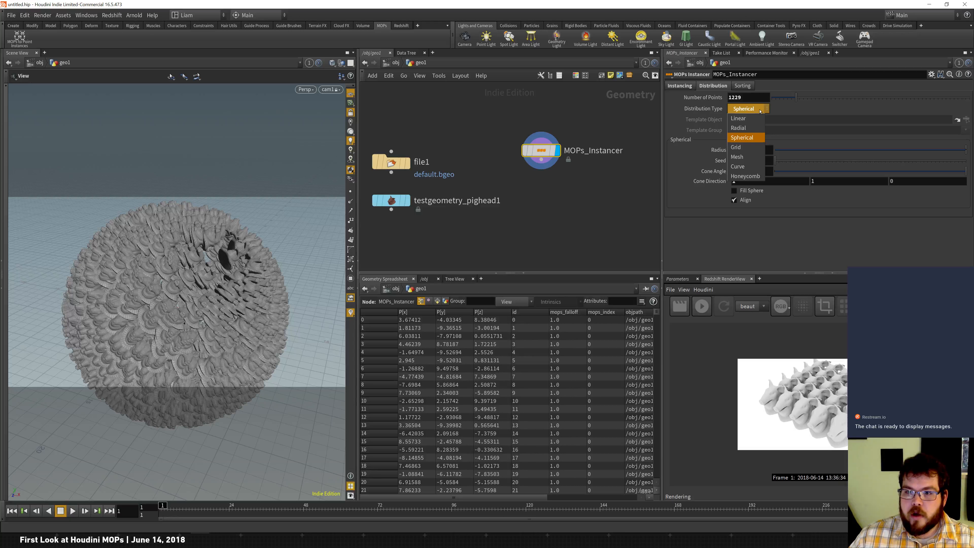
pyautogui.click(737, 157)
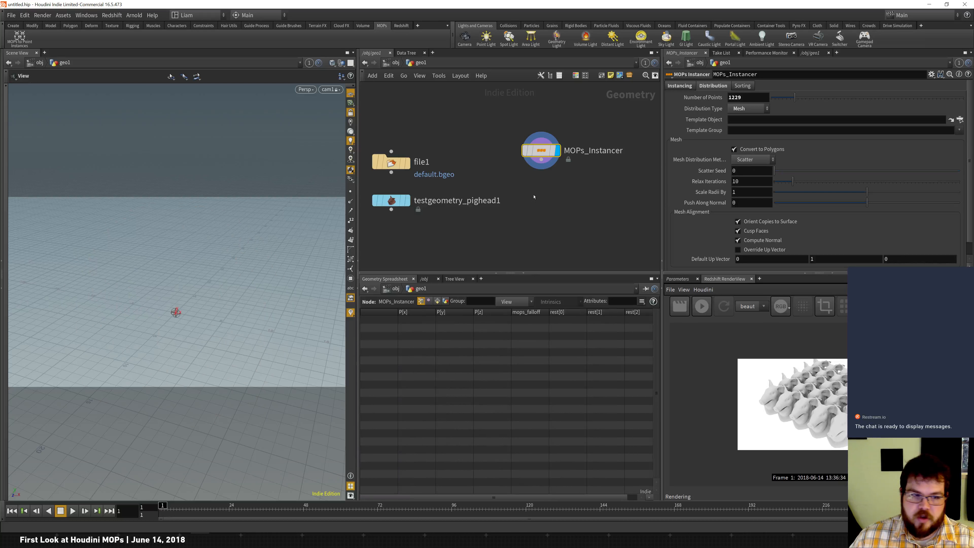
pyautogui.press('Tab')
pyautogui.write('sp')
pyautogui.press('Return')
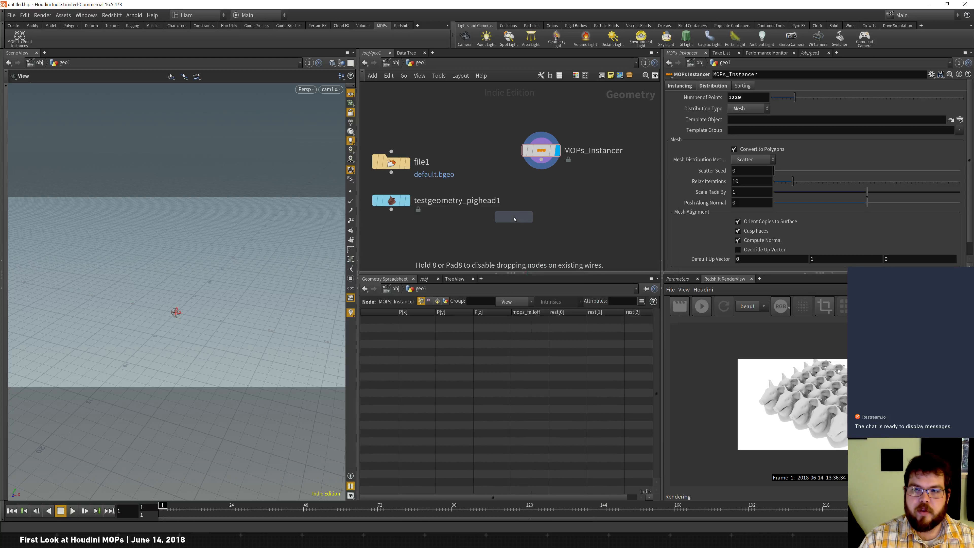
pyautogui.click(423, 247)
pyautogui.click(541, 149)
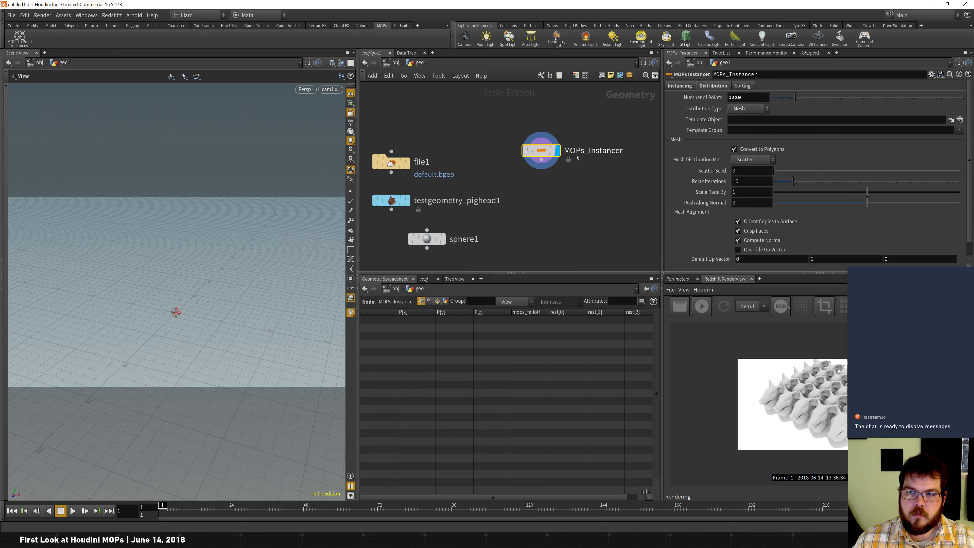
# - Make the sphere a Polygon Mesh and assign it as the MOPs Instancer's template object
pyautogui.click(443, 244)
pyautogui.click(749, 86)
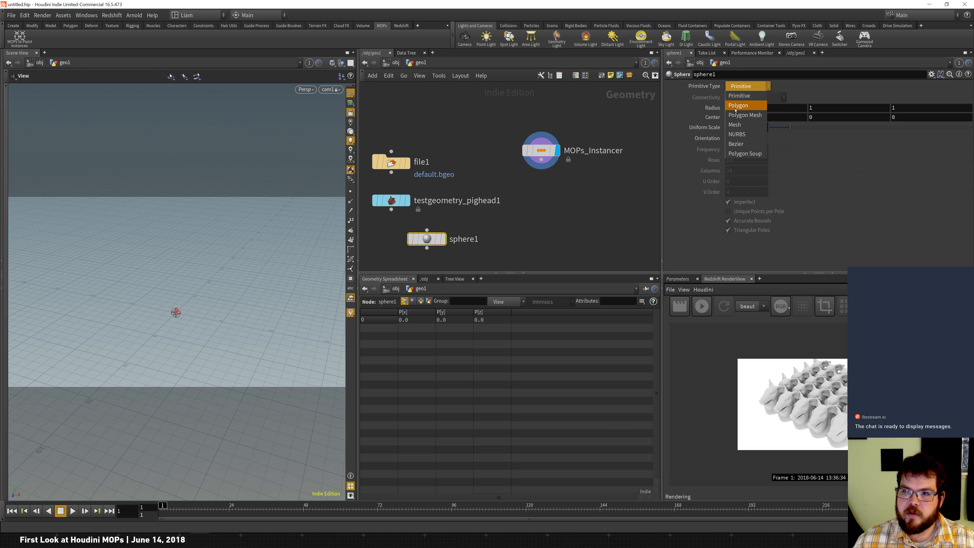
pyautogui.click(748, 112)
pyautogui.click(543, 154)
pyautogui.moveTo(427, 239); pyautogui.dragTo(749, 128)
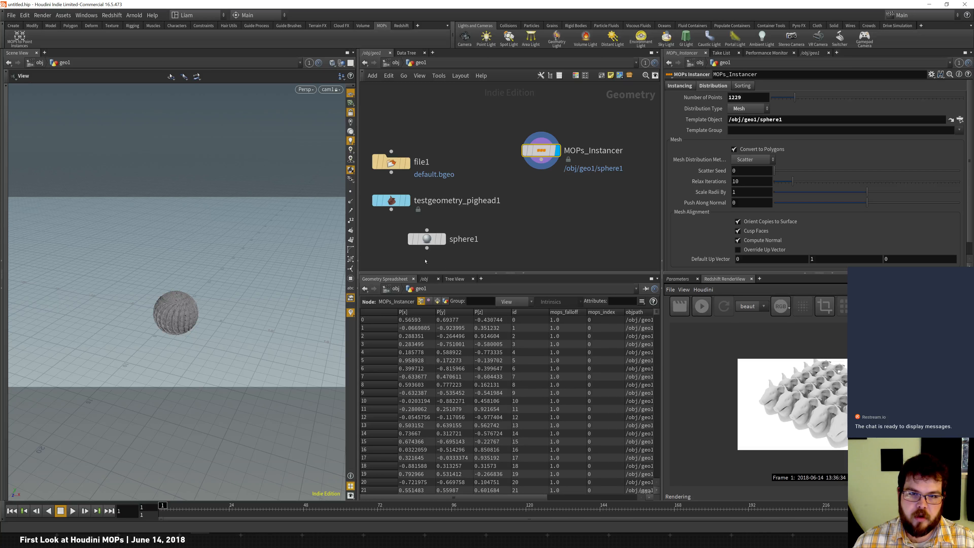
# - Try a uniform scale of 10 on the template sphere, inspect the instances, and enlarge it to 25
pyautogui.click(427, 239)
pyautogui.moveTo(790, 127); pyautogui.dragTo(972, 133)
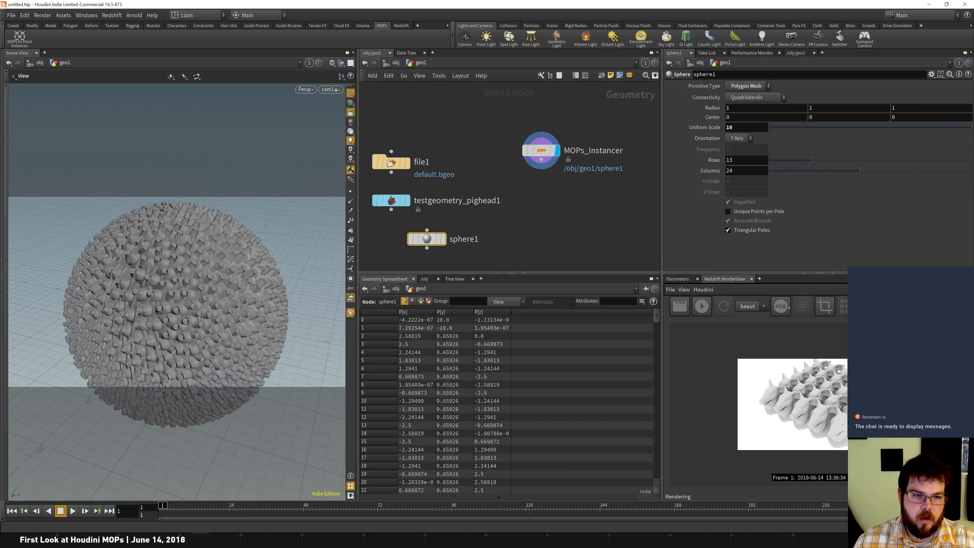
pyautogui.moveTo(256, 308); pyautogui.dragTo(207, 338, button='right')
pyautogui.moveTo(207, 339); pyautogui.dragTo(210, 296, button='middle')
pyautogui.moveTo(210, 296); pyautogui.dragTo(232, 314, button='right')
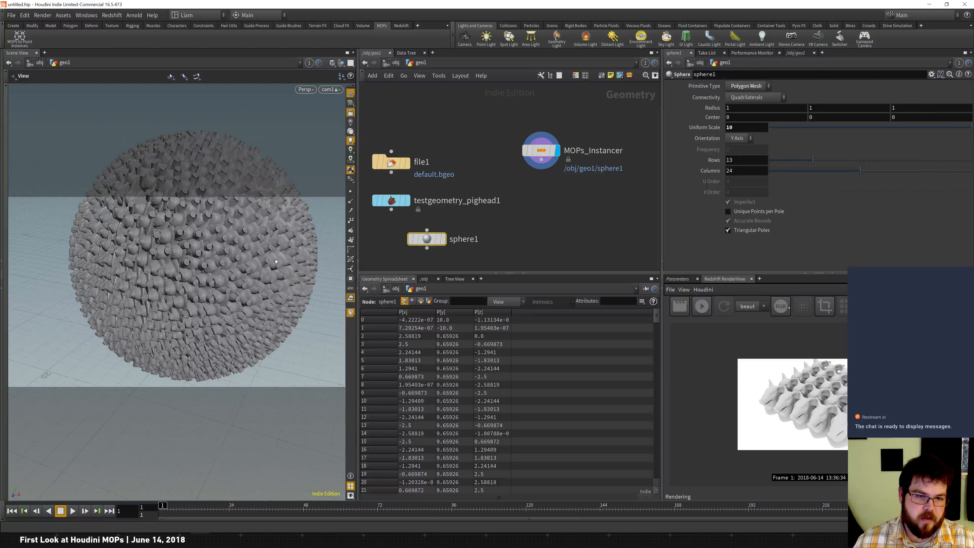
pyautogui.moveTo(232, 313); pyautogui.dragTo(229, 354, button='middle')
pyautogui.scroll(5, 229, 354)
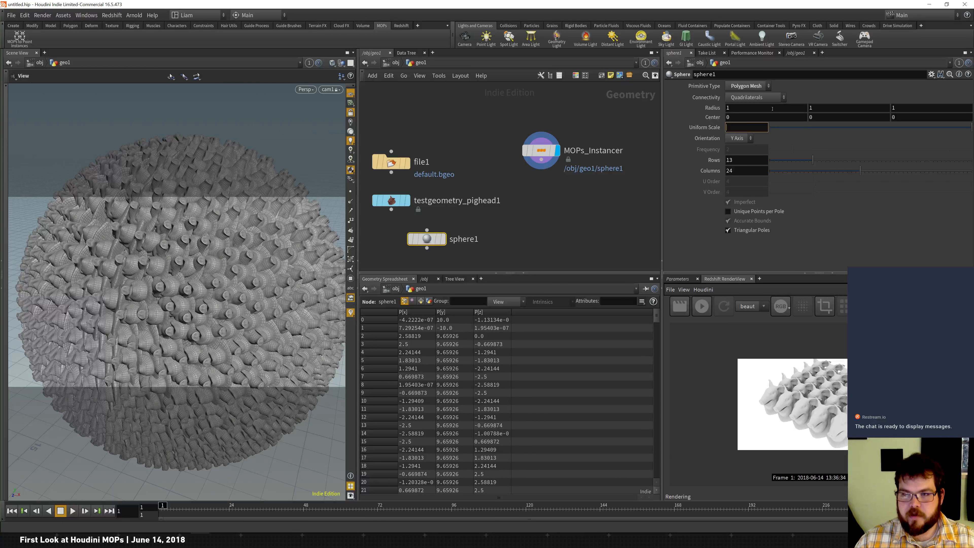
pyautogui.scroll(-10, 192, 263)
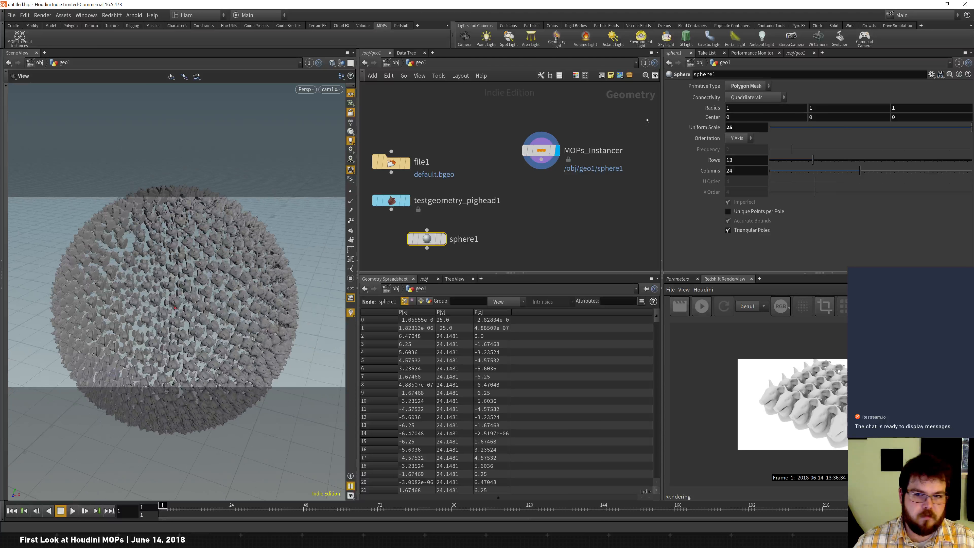
# - Try the Points, Prim Centers, Voxels and Edge Centers mesh distribution methods on the MOPs Instancer
pyautogui.click(541, 150)
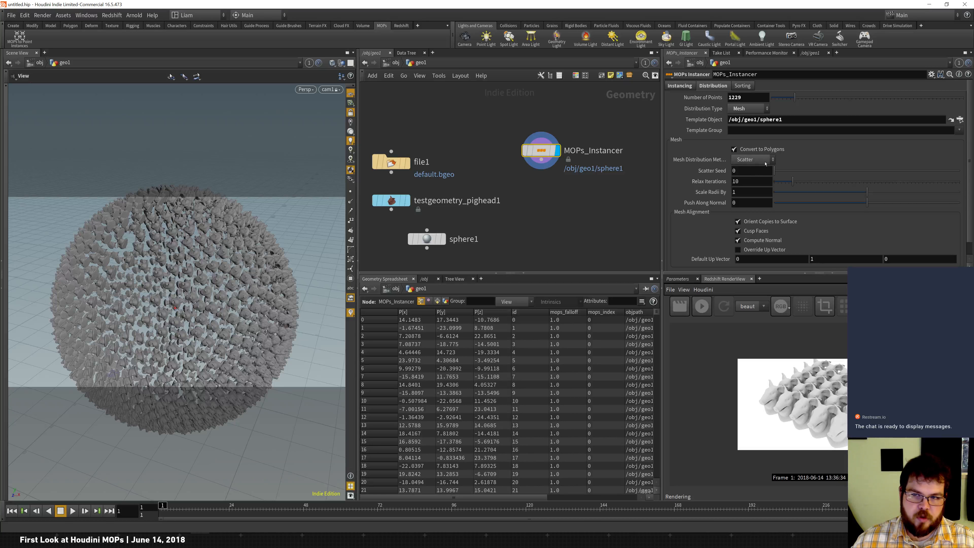
pyautogui.click(761, 160)
pyautogui.click(759, 163)
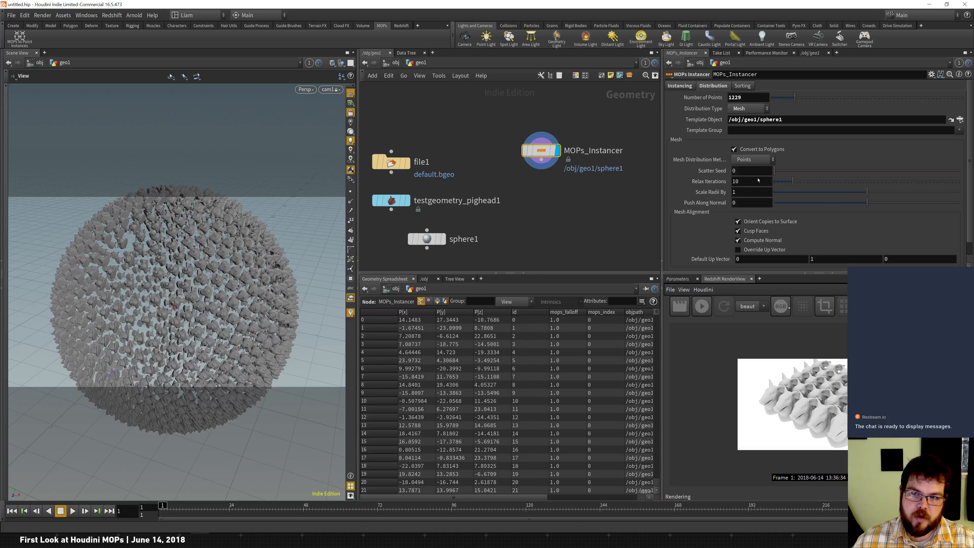
pyautogui.click(759, 161)
pyautogui.click(750, 189)
pyautogui.click(762, 159)
pyautogui.click(752, 198)
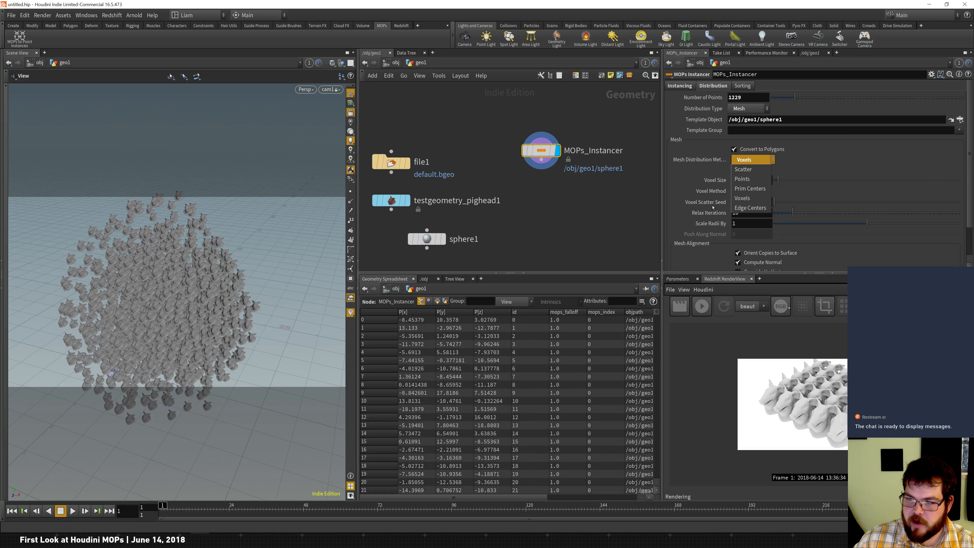
pyautogui.click(750, 209)
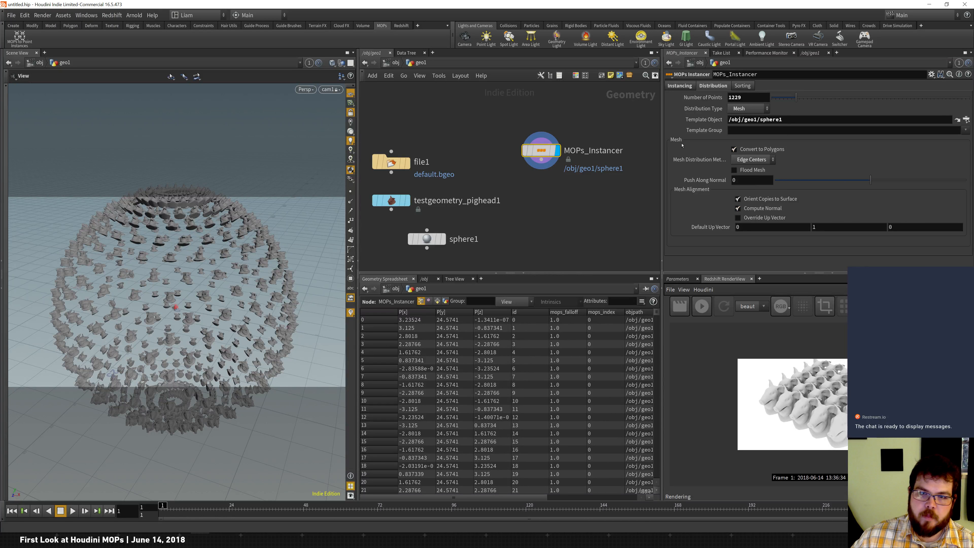
# - Return the mesh distribution method to Scatter, with a scatter seed of 3.64 and 7 relax iterations
pyautogui.click(769, 162)
pyautogui.click(751, 208)
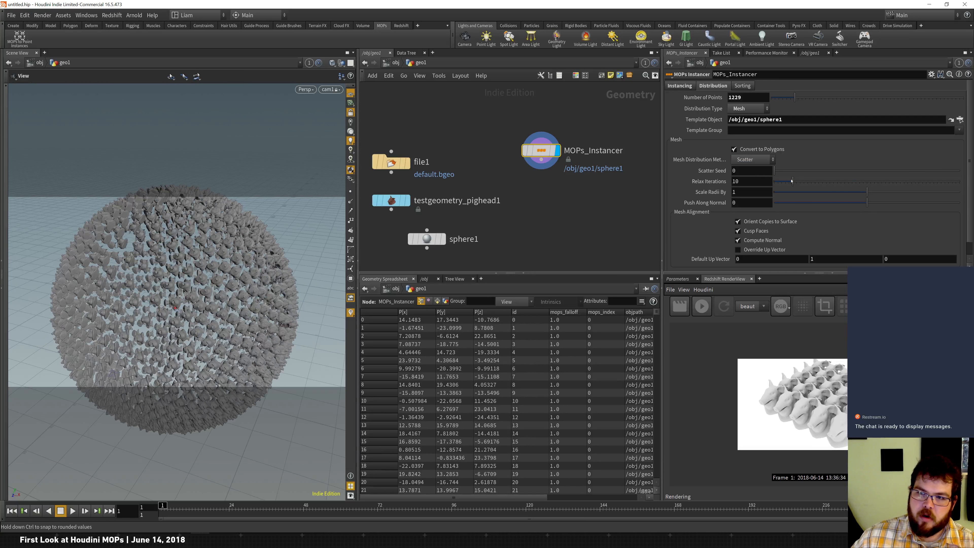
pyautogui.moveTo(792, 181); pyautogui.dragTo(847, 189)
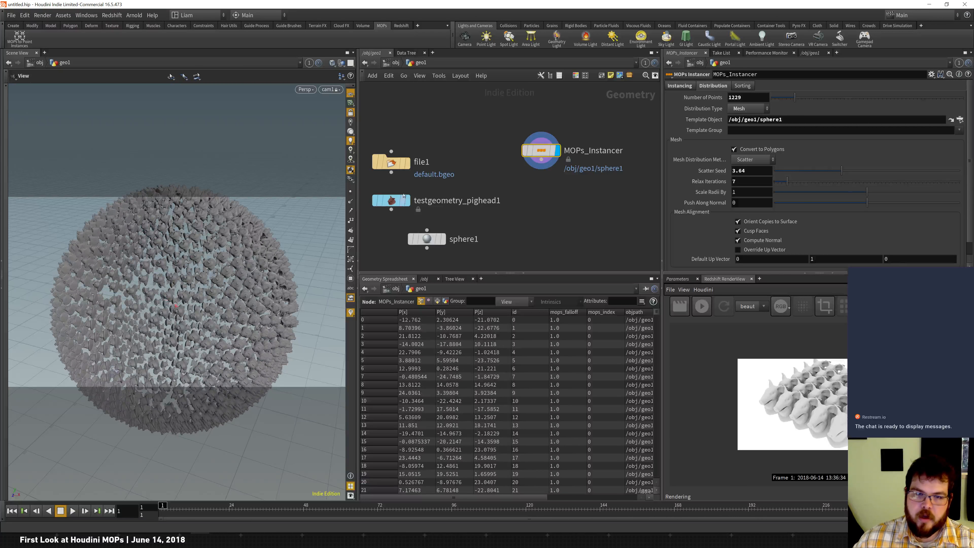
# - Add a rubber toy test geometry node to the network above the file node
pyautogui.press('Tab')
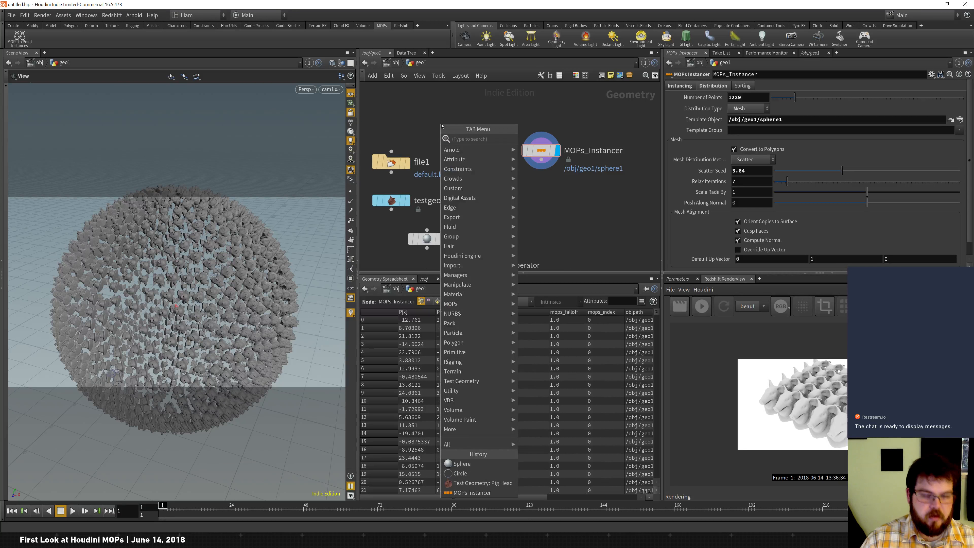
pyautogui.write('test')
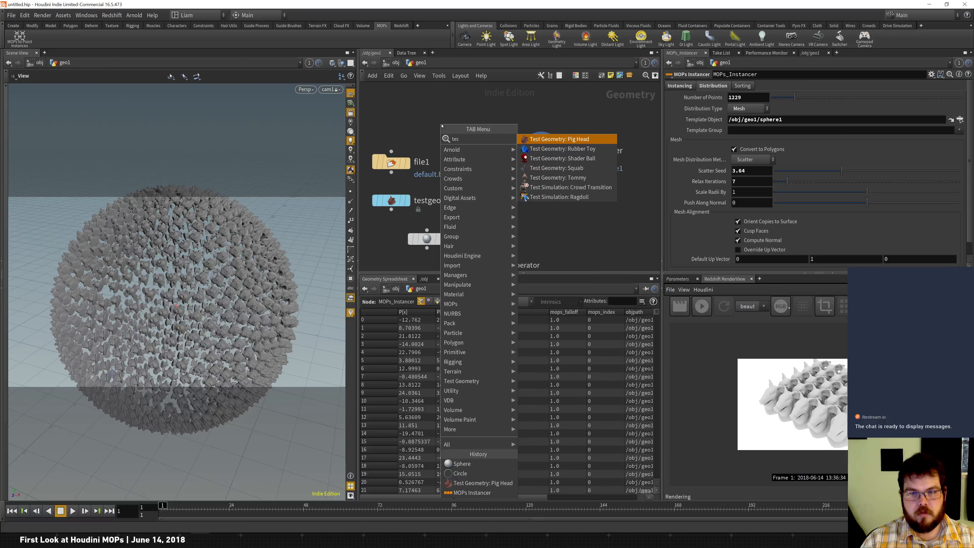
pyautogui.press('Down')
pyautogui.press('Return')
pyautogui.click(411, 119)
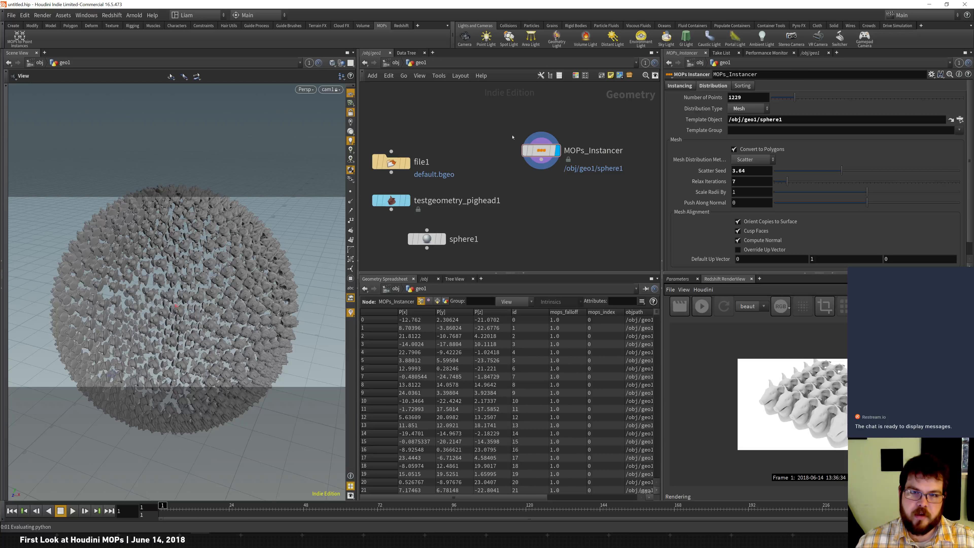
# - Add a second instance object to the MOPs Instancer using testgeometry_rubbertoy1 and inspect the mixed instances up close
pyautogui.click(541, 150)
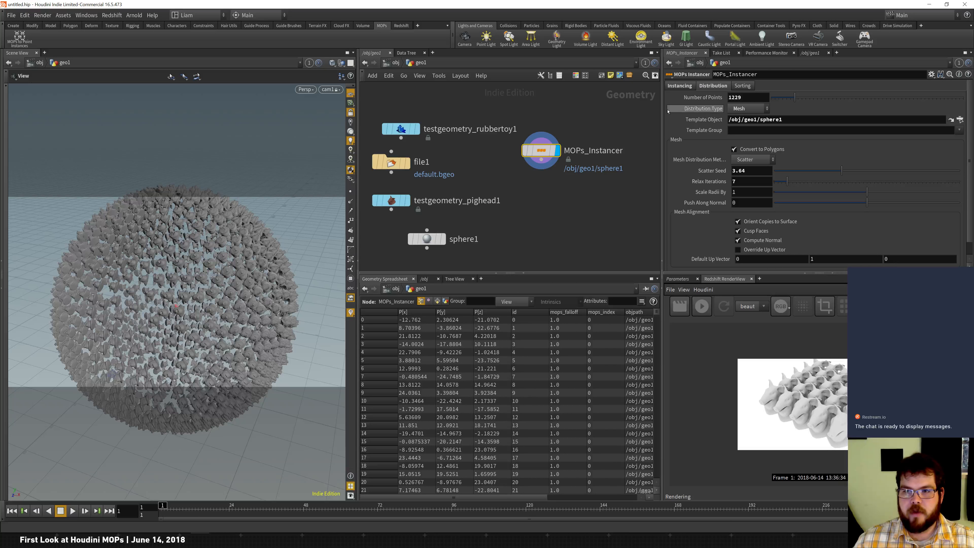
pyautogui.click(680, 86)
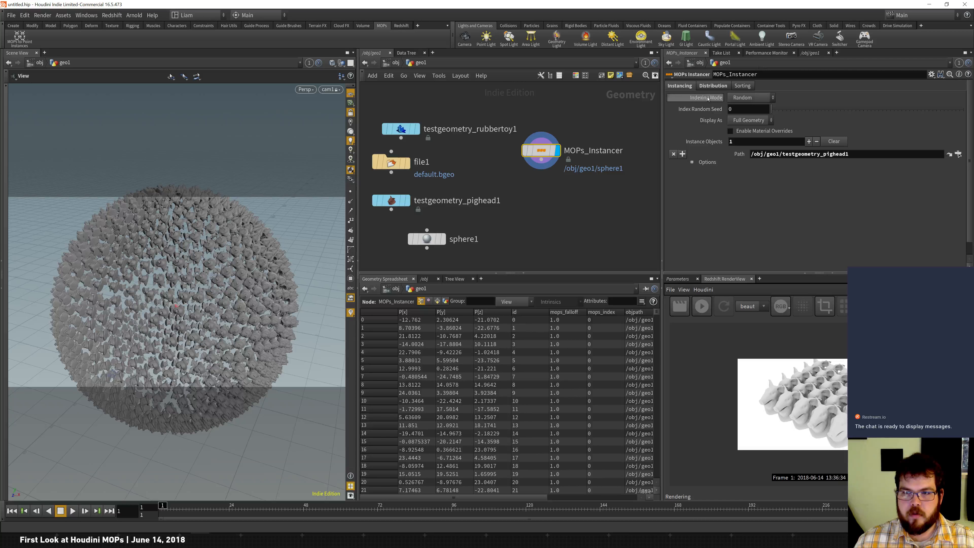
pyautogui.click(682, 154)
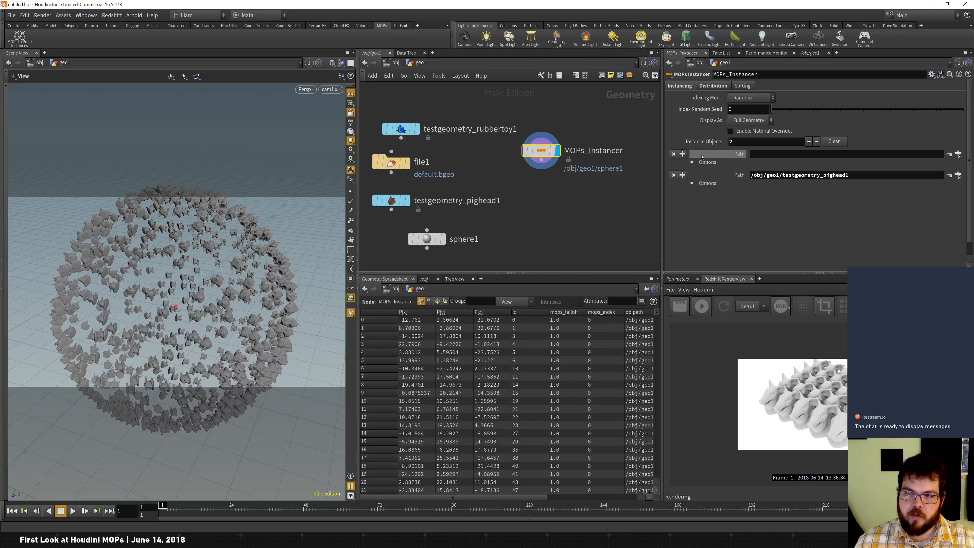
pyautogui.moveTo(400, 128); pyautogui.dragTo(774, 159)
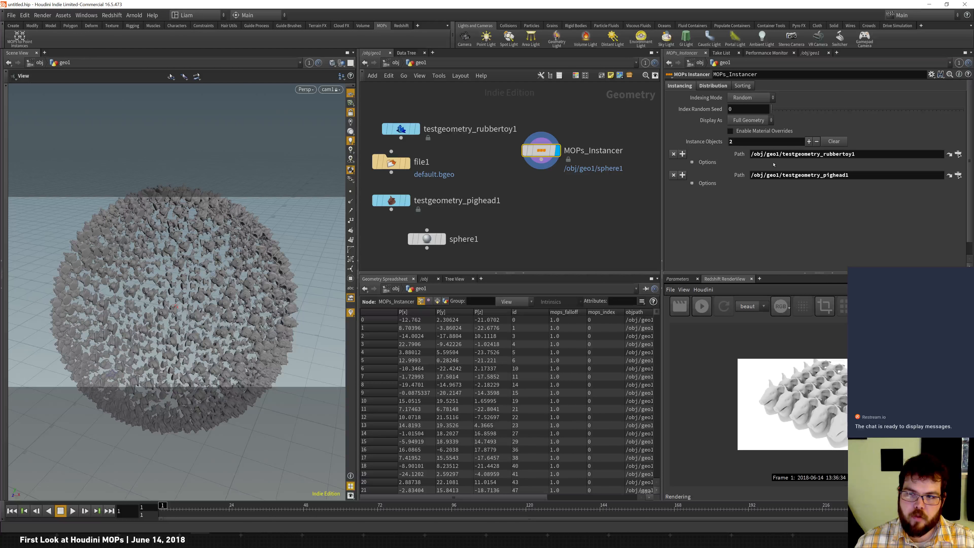
pyautogui.moveTo(179, 257); pyautogui.dragTo(210, 268, button='right')
pyautogui.moveTo(210, 267); pyautogui.dragTo(198, 301, button='middle')
pyautogui.moveTo(198, 301); pyautogui.dragTo(199, 271)
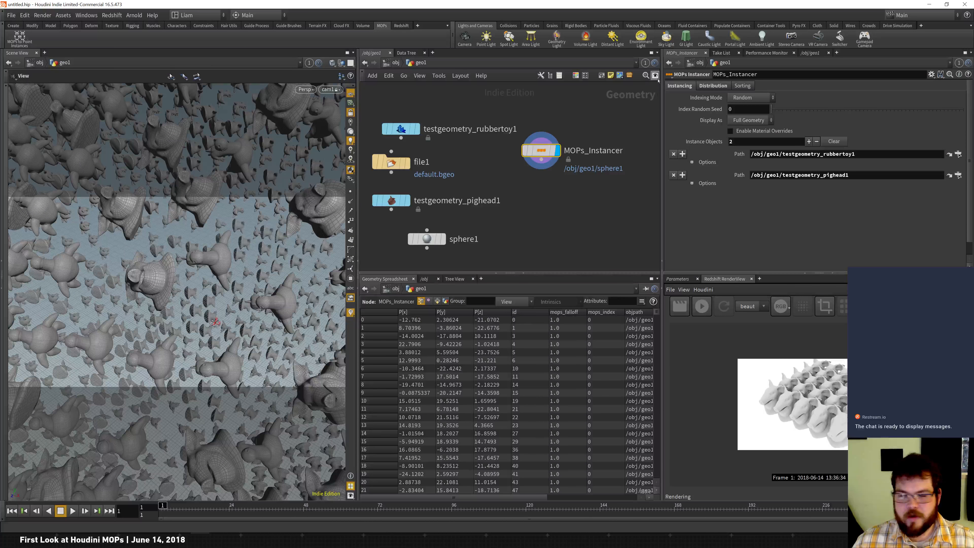
# - Expand the options of both instance objects and try out different probabilities for the pig head and the rubber toy
pyautogui.click(692, 162)
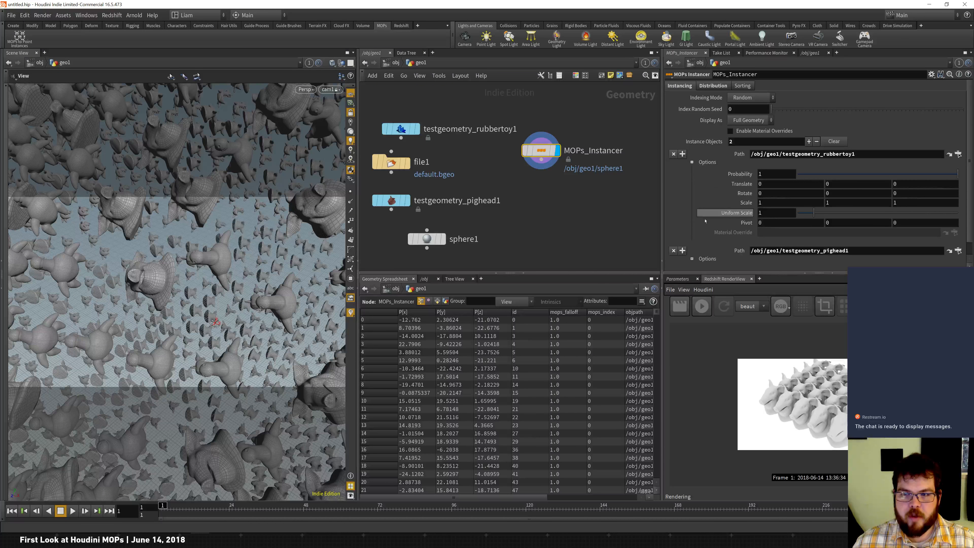
pyautogui.click(692, 259)
pyautogui.moveTo(968, 174); pyautogui.dragTo(968, 227)
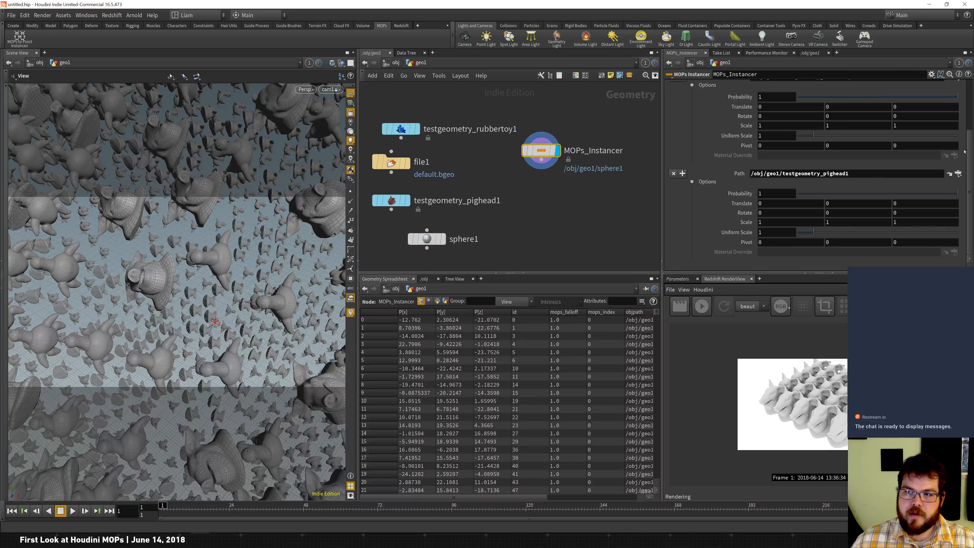
pyautogui.moveTo(957, 193); pyautogui.dragTo(793, 195)
pyautogui.moveTo(784, 195); pyautogui.dragTo(972, 149)
pyautogui.moveTo(957, 97)
pyautogui.mouseDown()
pyautogui.moveTo(824, 100)
pyautogui.moveTo(959, 101)
pyautogui.mouseUp()
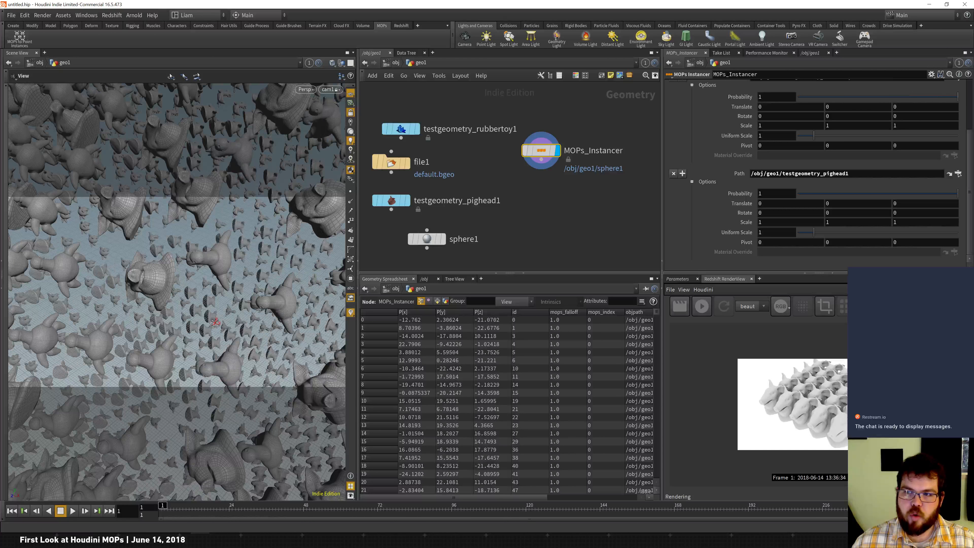
# - Try different uniform scales for the two instance objects, and reset both to 1
pyautogui.moveTo(814, 135)
pyautogui.mouseDown()
pyautogui.moveTo(824, 137)
pyautogui.moveTo(816, 136)
pyautogui.mouseUp()
pyautogui.moveTo(813, 232); pyautogui.dragTo(814, 231)
pyautogui.keyDown('ctrl'); pyautogui.middleClick(766, 232); pyautogui.keyUp('ctrl')
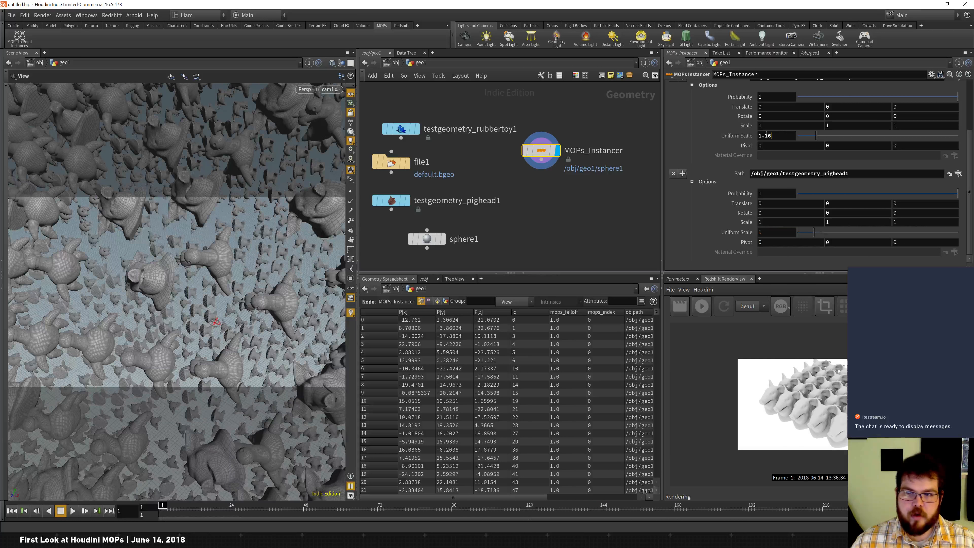
pyautogui.doubleClick(766, 135)
pyautogui.write('1')
pyautogui.press('Tab')
# - Examine the mixed rubber toy and pig head instances across the whole sphere, and collapse both objects' options
pyautogui.moveTo(970, 155); pyautogui.dragTo(967, 113)
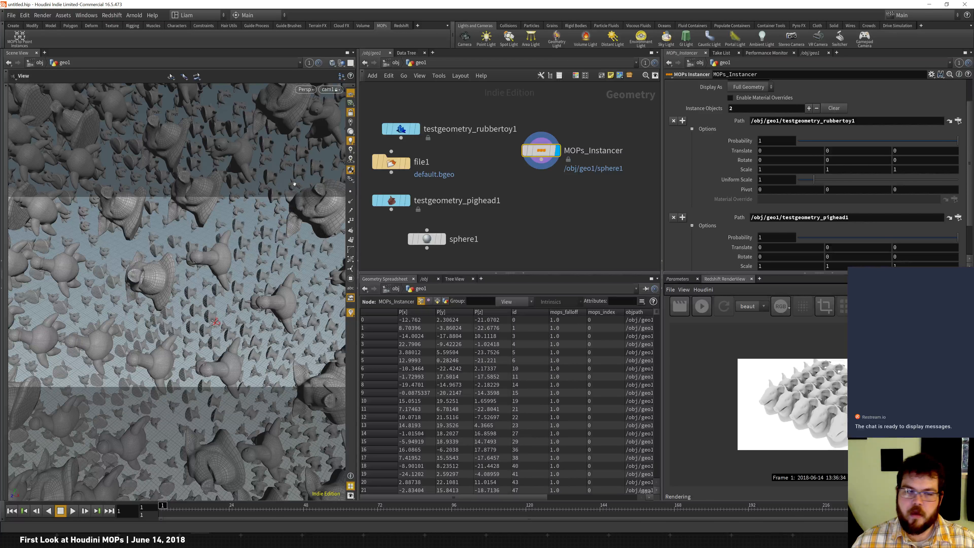
pyautogui.moveTo(285, 246); pyautogui.dragTo(272, 218)
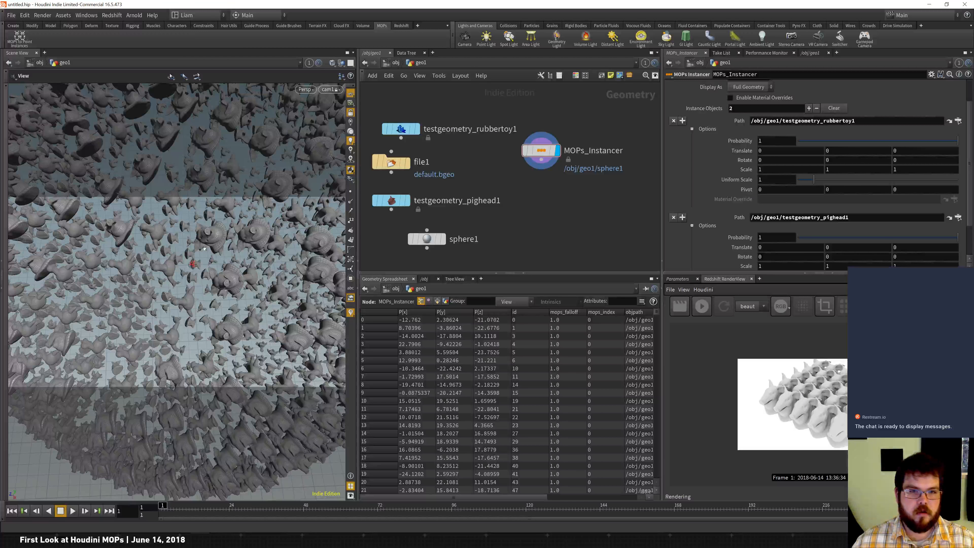
pyautogui.moveTo(192, 269); pyautogui.dragTo(210, 273)
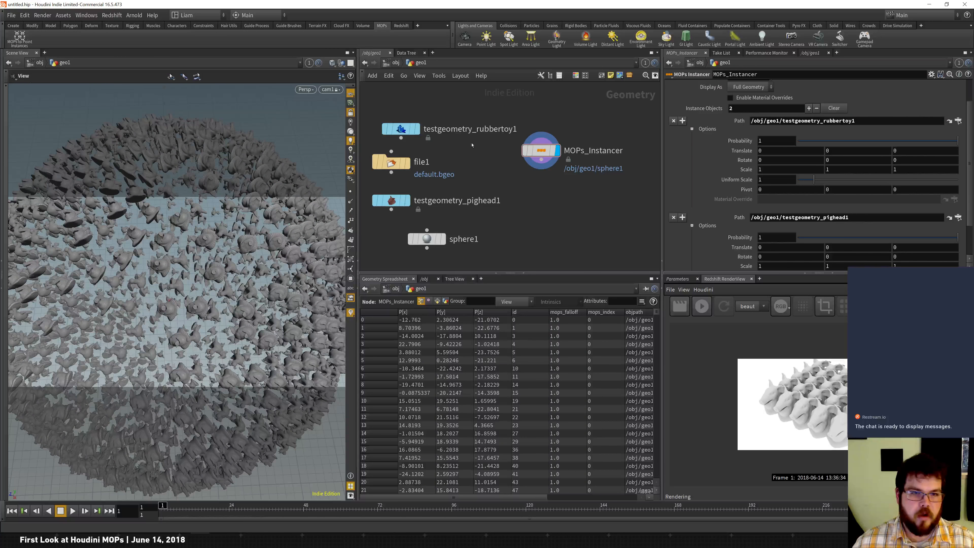
pyautogui.click(692, 129)
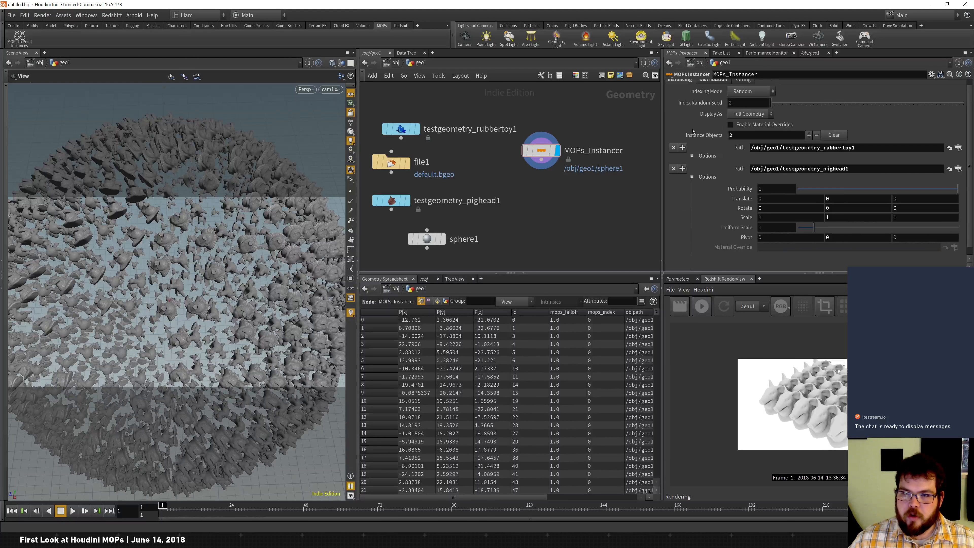
pyautogui.click(692, 177)
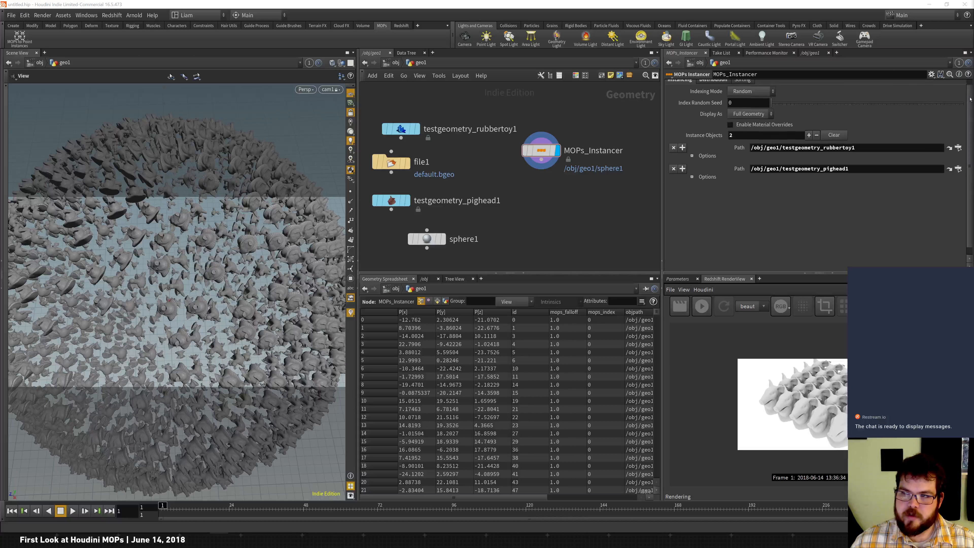
# - Try sorting the instancer's points by Y, by Z, in reverse and at random, and restore the point sort to No Change
pyautogui.click(713, 85)
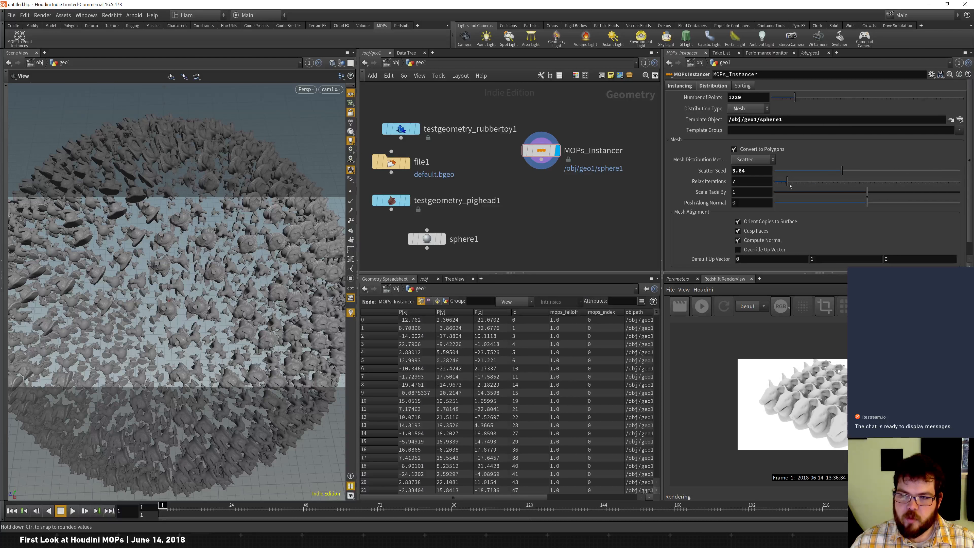
pyautogui.click(738, 85)
pyautogui.click(760, 98)
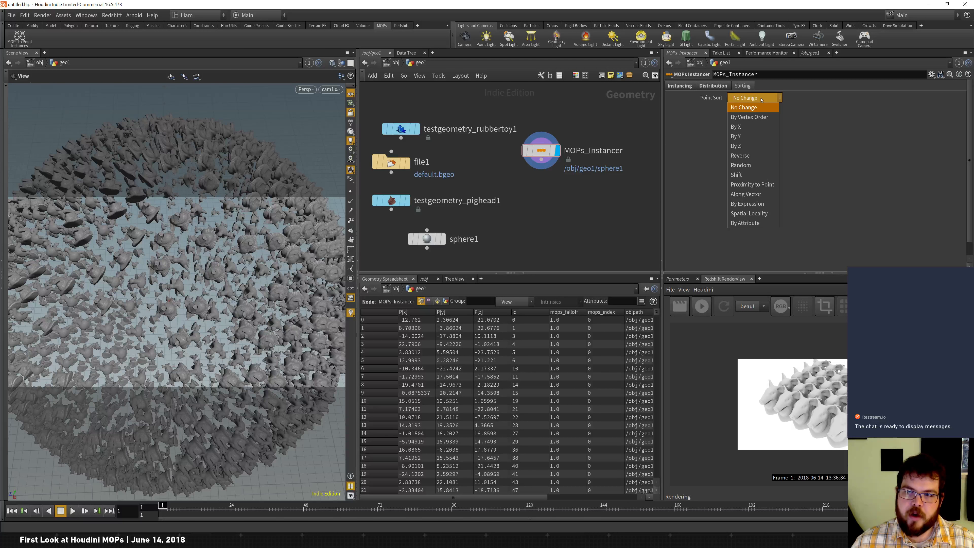
pyautogui.click(750, 139)
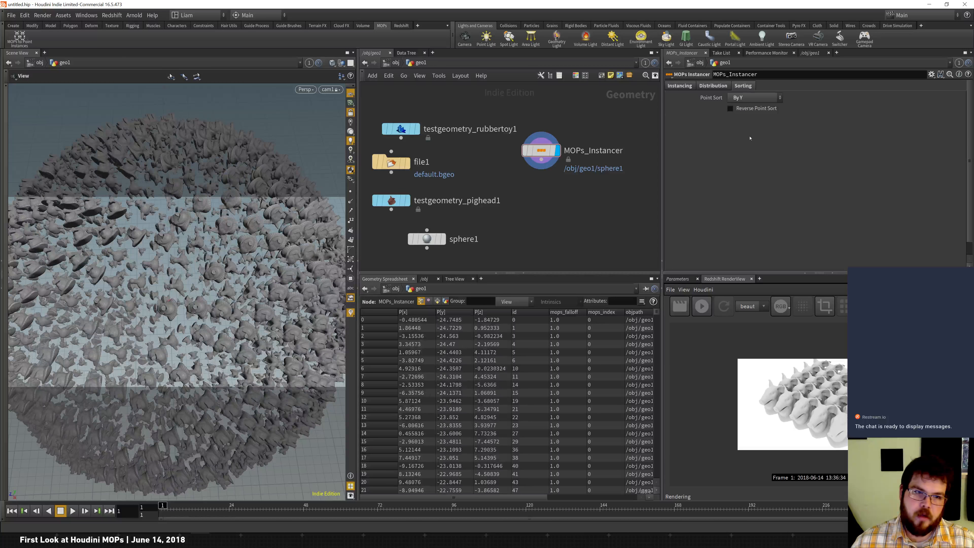
pyautogui.click(766, 97)
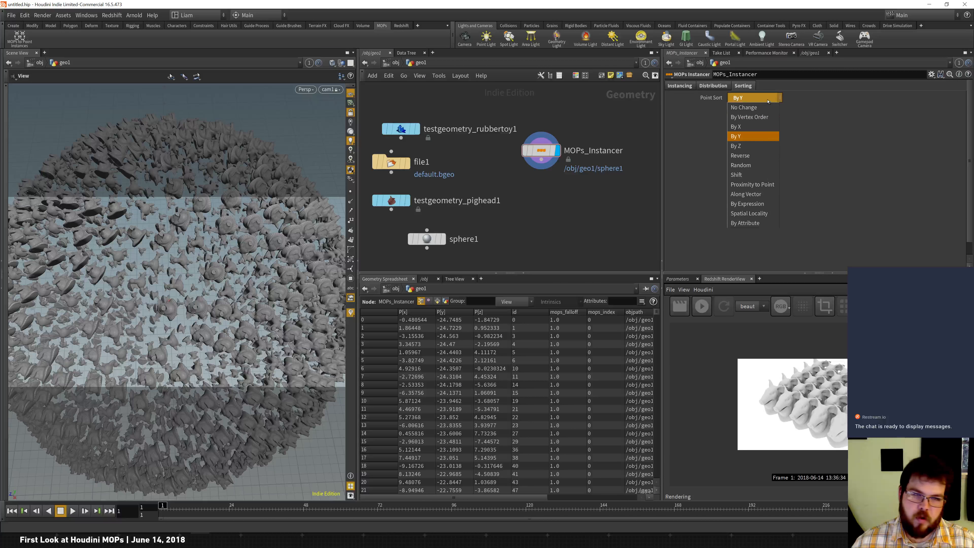
pyautogui.click(752, 146)
pyautogui.click(761, 97)
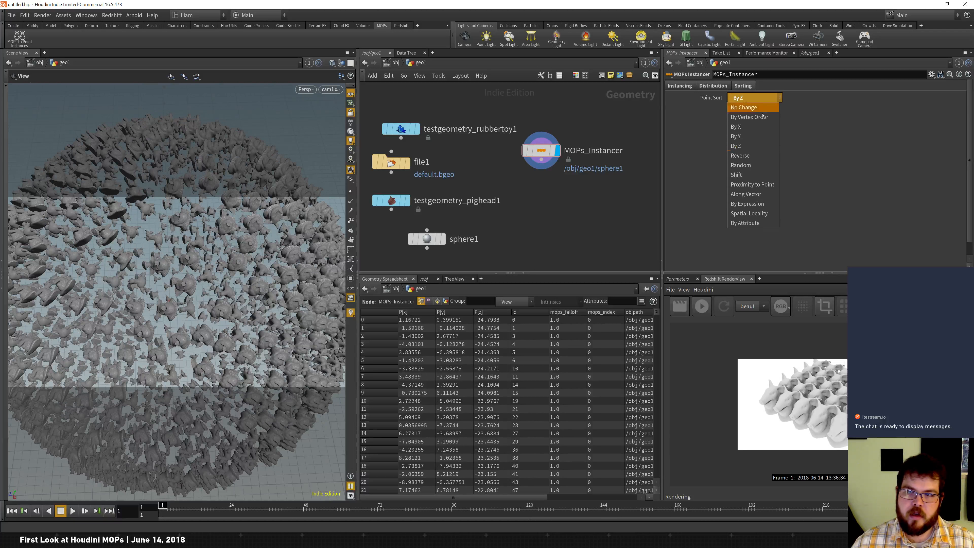
pyautogui.click(757, 155)
pyautogui.click(761, 97)
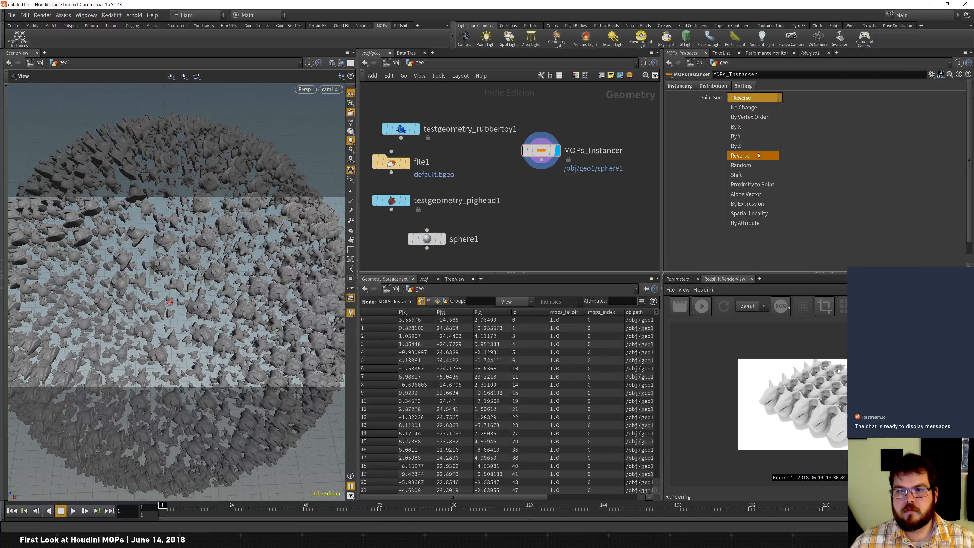
pyautogui.click(759, 165)
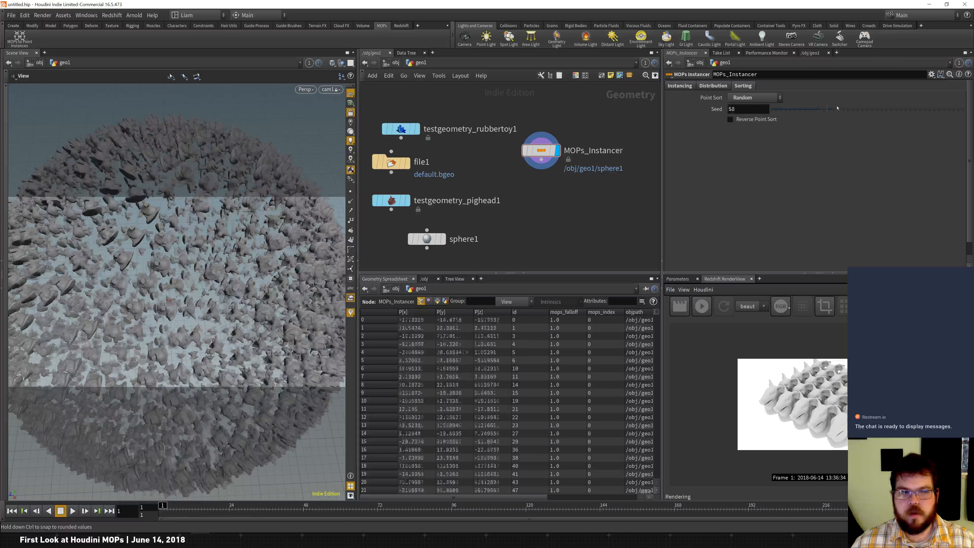
pyautogui.click(759, 98)
pyautogui.click(759, 99)
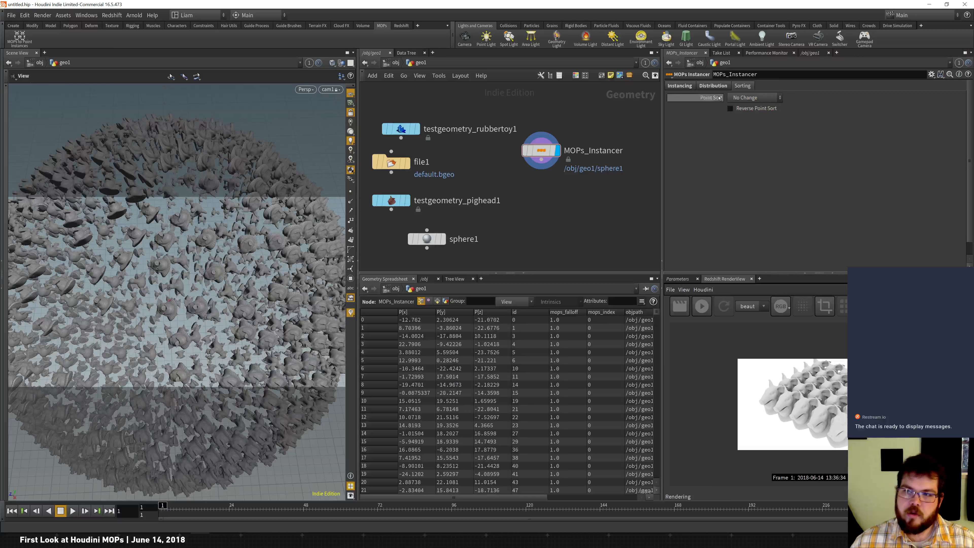
# - Review the MOPs Instancer's distribution settings and move its node slightly lower in the network
pyautogui.click(714, 86)
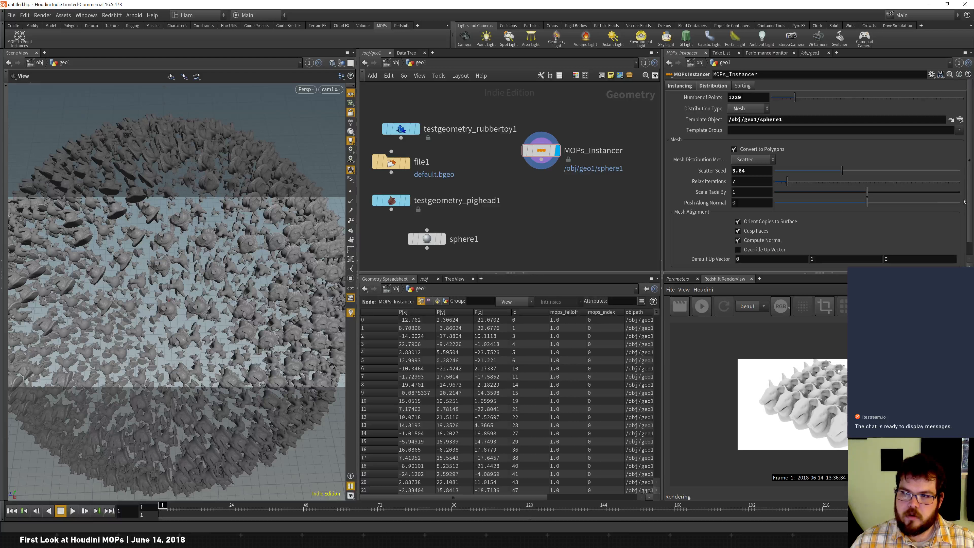
pyautogui.scroll(-2, 972, 203)
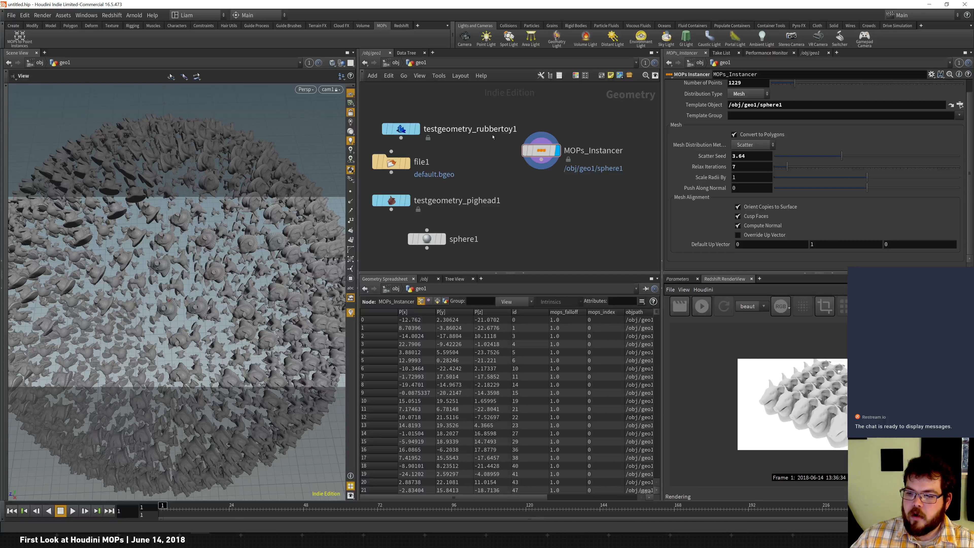
pyautogui.moveTo(543, 151); pyautogui.dragTo(541, 170)
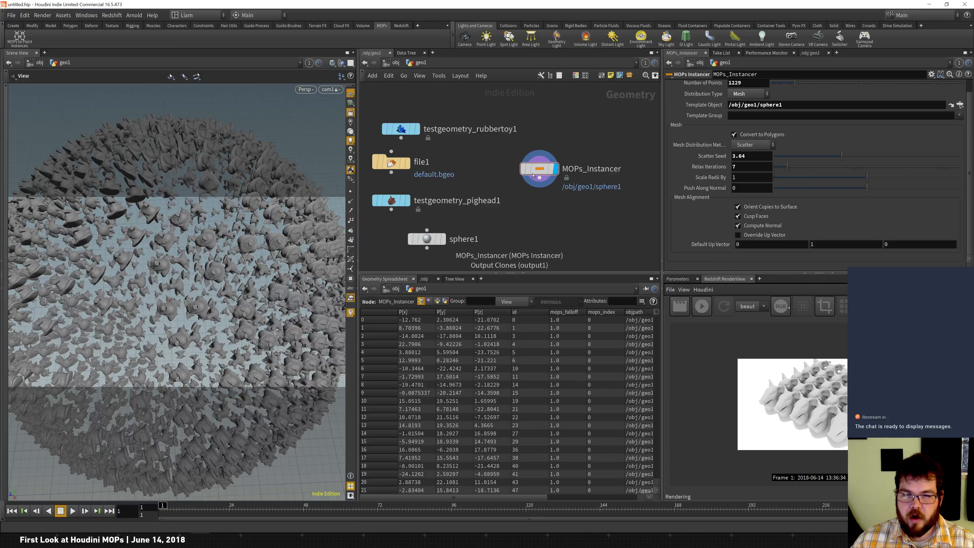
pyautogui.moveTo(538, 168)
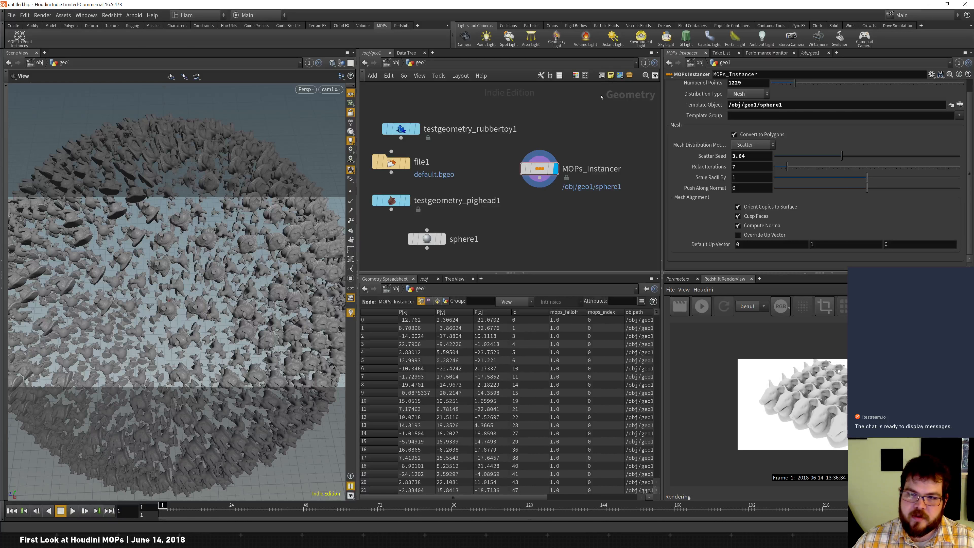
# - Try different Scale Radii By and Push Along Normal values on the mesh distribution, and reset them to 1 and 0
pyautogui.moveTo(868, 177)
pyautogui.mouseDown()
pyautogui.moveTo(842, 178)
pyautogui.moveTo(972, 188)
pyautogui.moveTo(868, 188)
pyautogui.mouseUp()
pyautogui.moveTo(749, 178); pyautogui.dragTo(721, 175)
pyautogui.write('1')
pyautogui.press('Tab')
pyautogui.write('0')
pyautogui.press('Return')
pyautogui.moveTo(744, 178); pyautogui.dragTo(725, 177)
pyautogui.write('0')
pyautogui.press('Return')
pyautogui.write('1')
pyautogui.press('Tab')
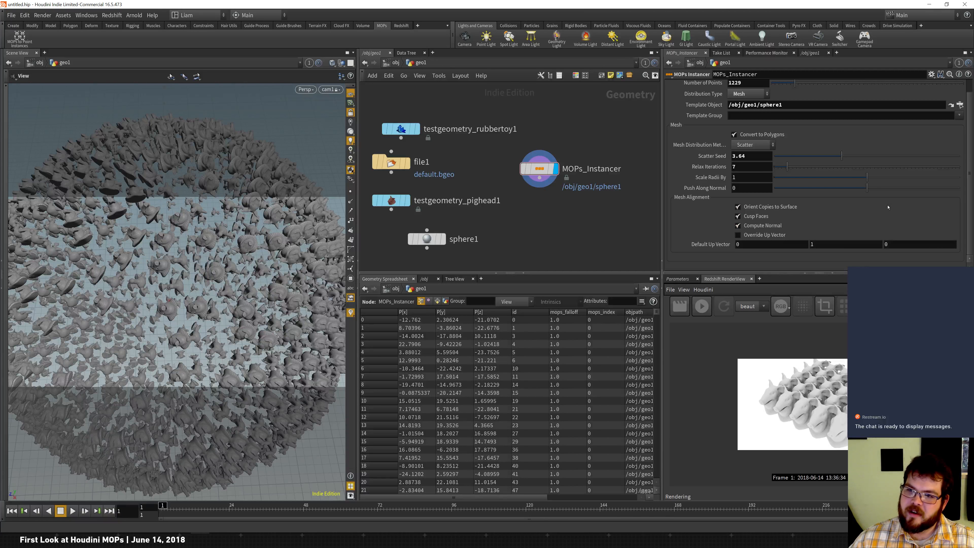
# - Switch the MOPs Instancer's distribution type to Curve and clear its template object path
pyautogui.scroll(1, 970, 129)
pyautogui.click(762, 111)
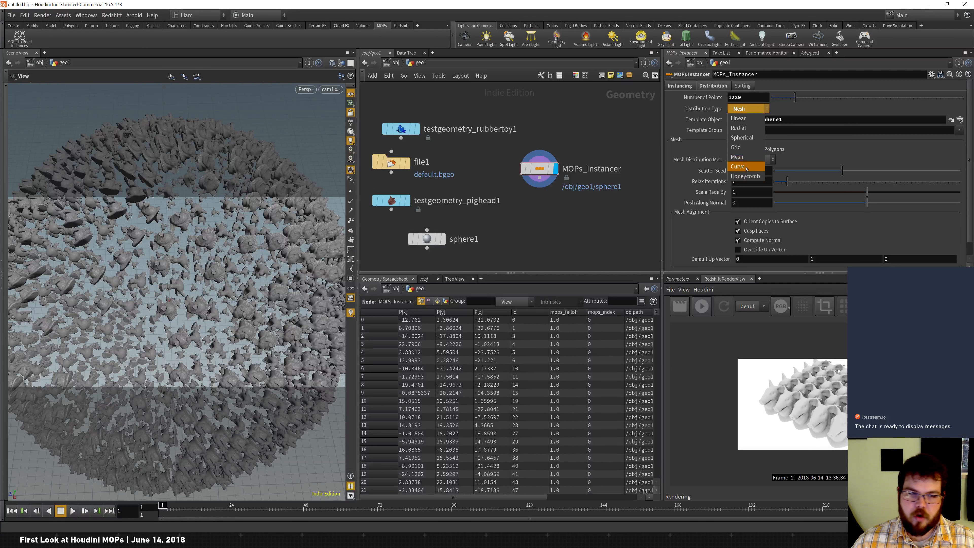
pyautogui.click(737, 167)
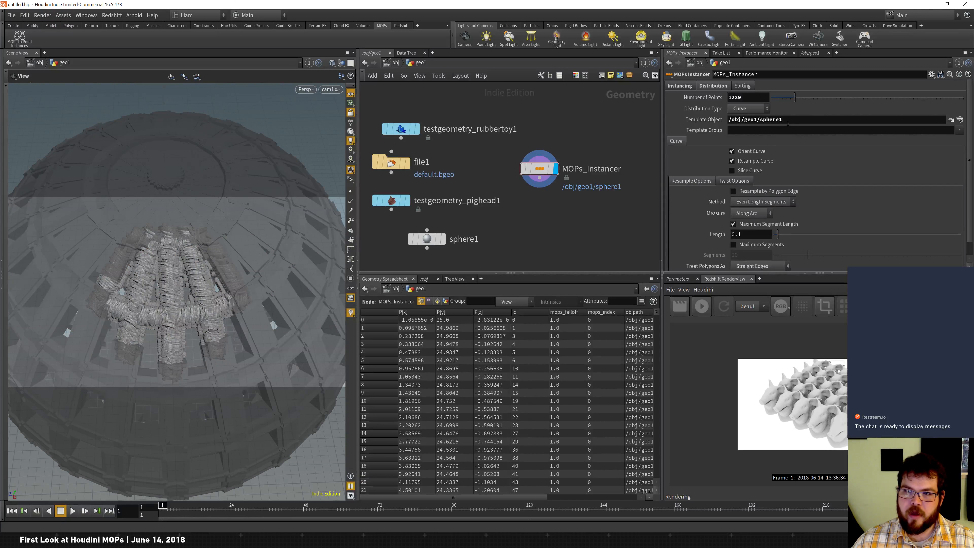
pyautogui.moveTo(788, 122); pyautogui.dragTo(617, 109)
pyautogui.press('BackSpace')
pyautogui.press('Return')
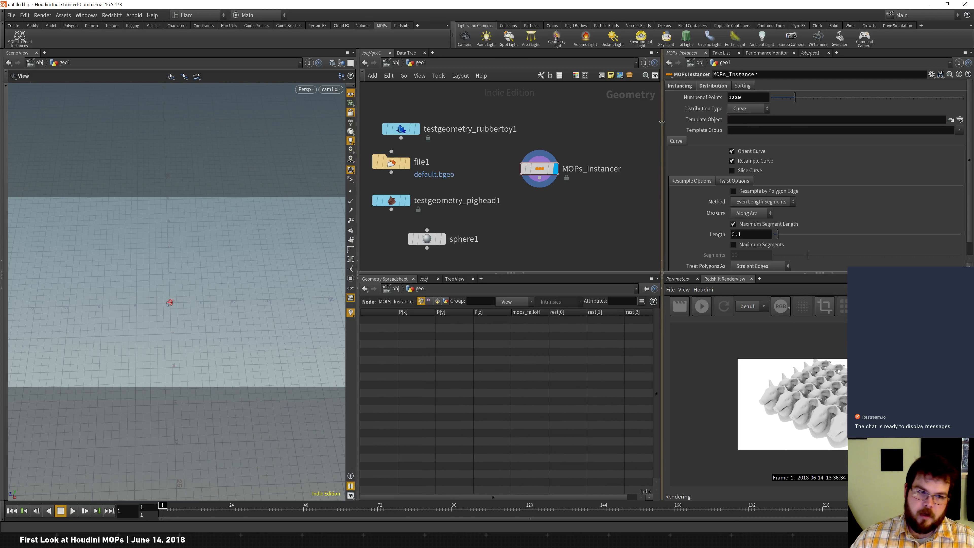
# - Change the distribution type to Honeycomb and set the honeycomb radius to 35 in both directions
pyautogui.click(747, 109)
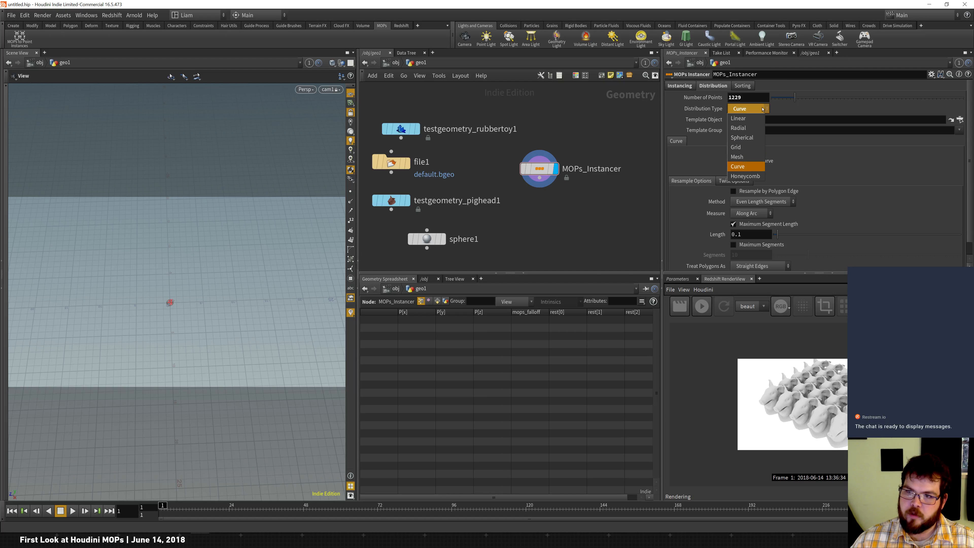
pyautogui.click(746, 176)
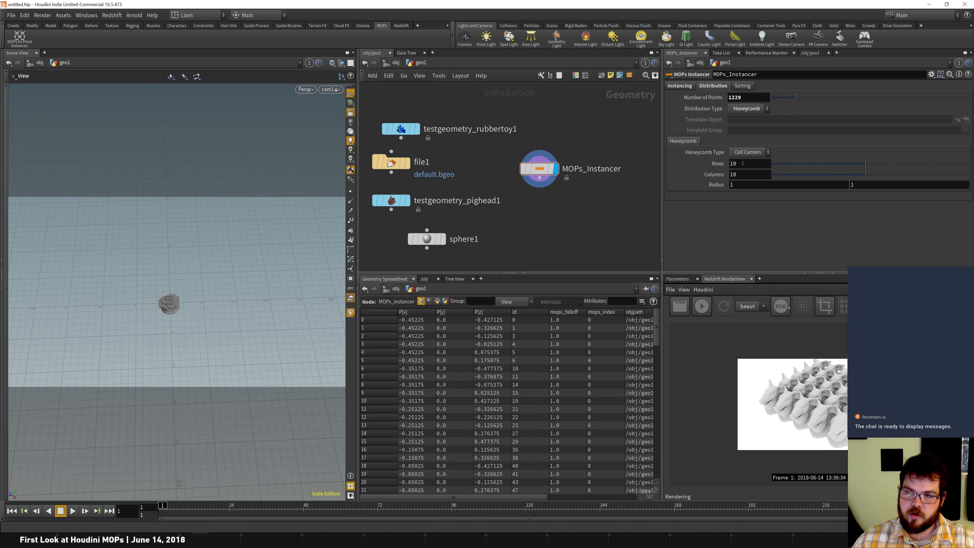
pyautogui.moveTo(714, 184); pyautogui.dragTo(789, 185, button='middle')
pyautogui.moveTo(722, 191); pyautogui.dragTo(782, 185, button='middle')
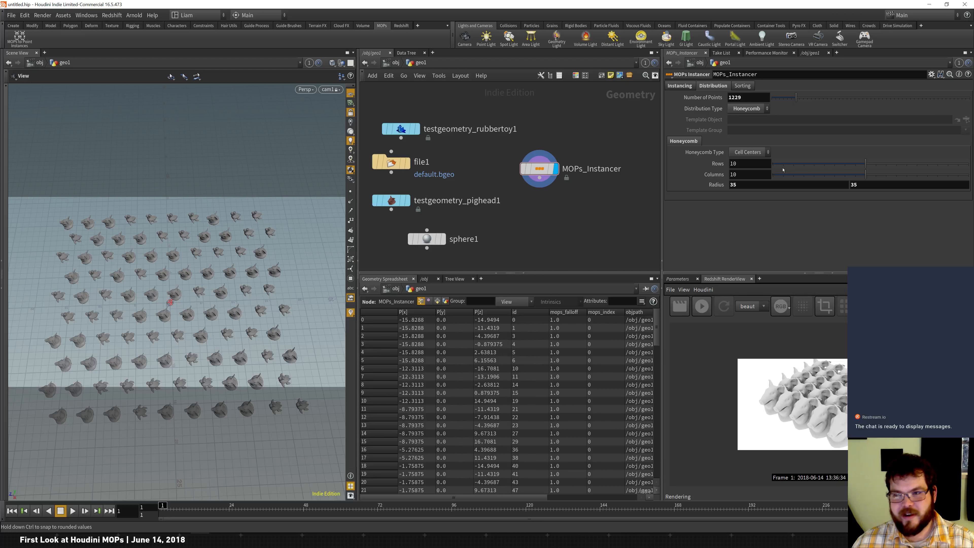
# - Set the honeycomb distribution to 100 rows and 100 columns
pyautogui.click(751, 164)
pyautogui.write('0')
pyautogui.press('Tab')
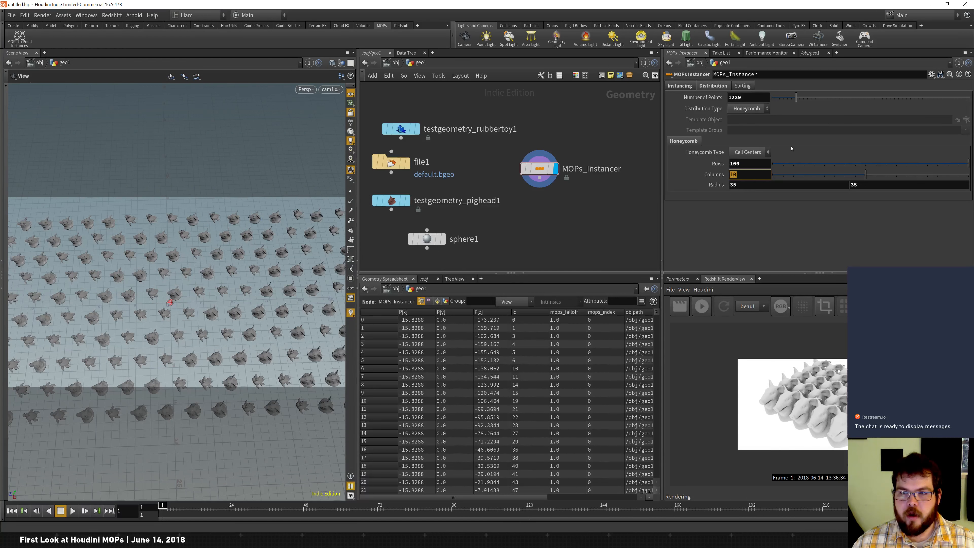
pyautogui.write('100')
pyautogui.press('Return')
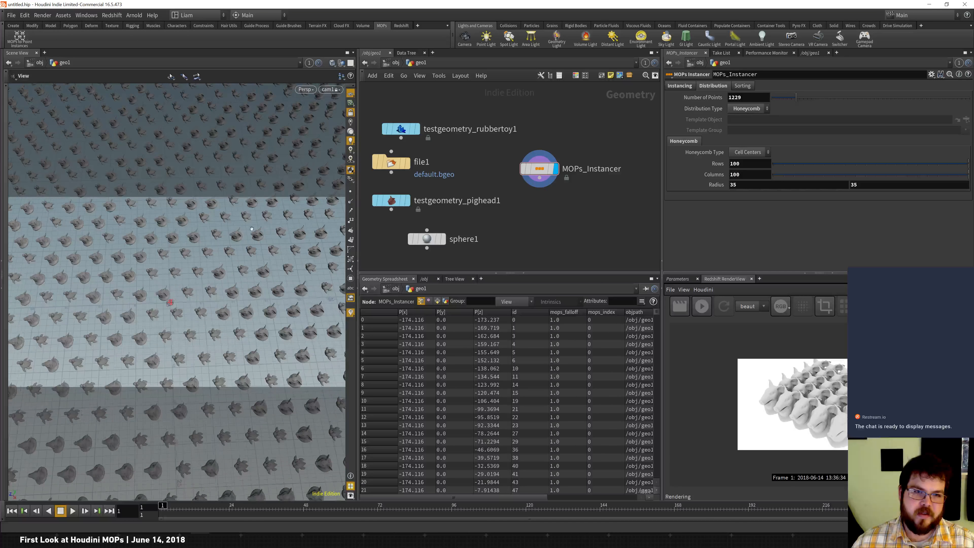
# - Examine the full honeycomb field of pig heads and rubber toys, and start a Redshift render of it
pyautogui.scroll(-10, 252, 229)
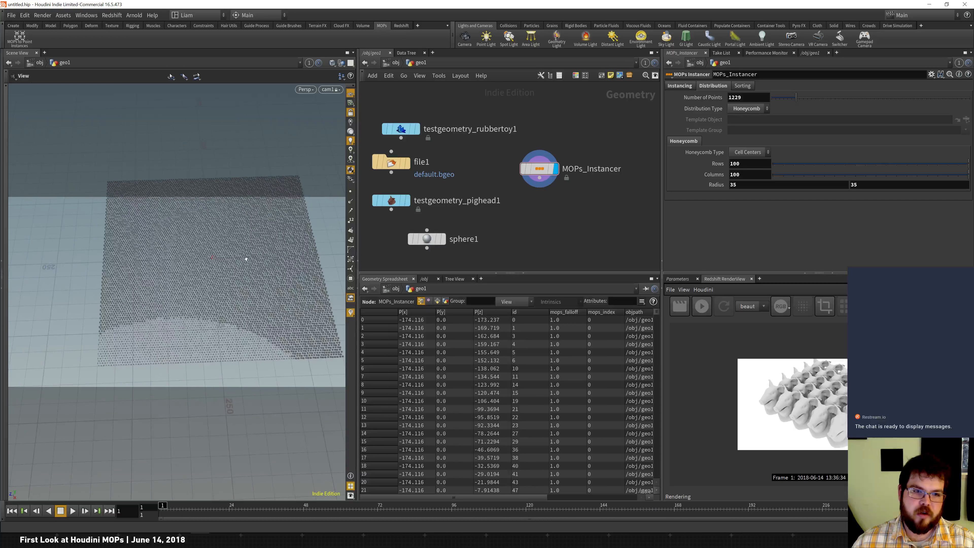
pyautogui.scroll(10, 246, 259)
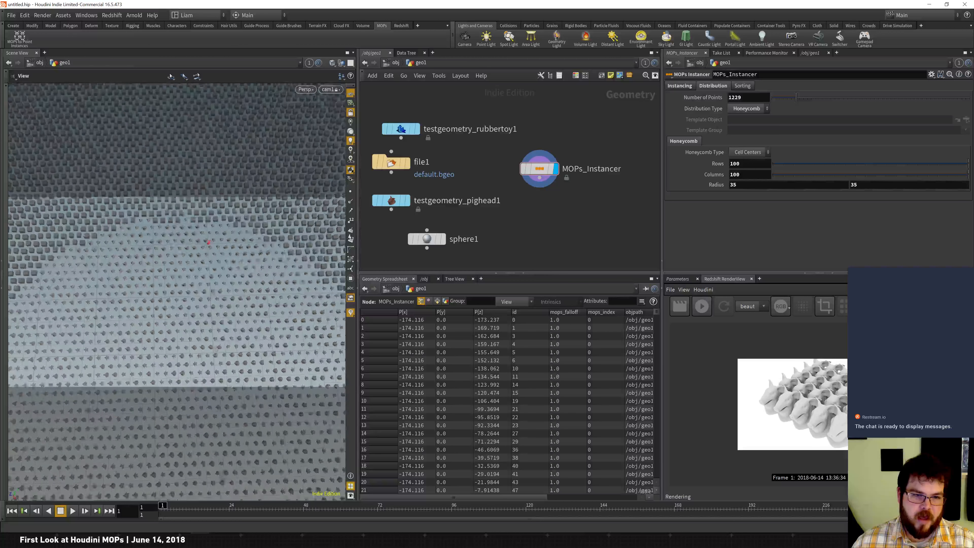
pyautogui.moveTo(218, 348); pyautogui.dragTo(152, 293, button='right')
pyautogui.moveTo(153, 293); pyautogui.dragTo(327, 109)
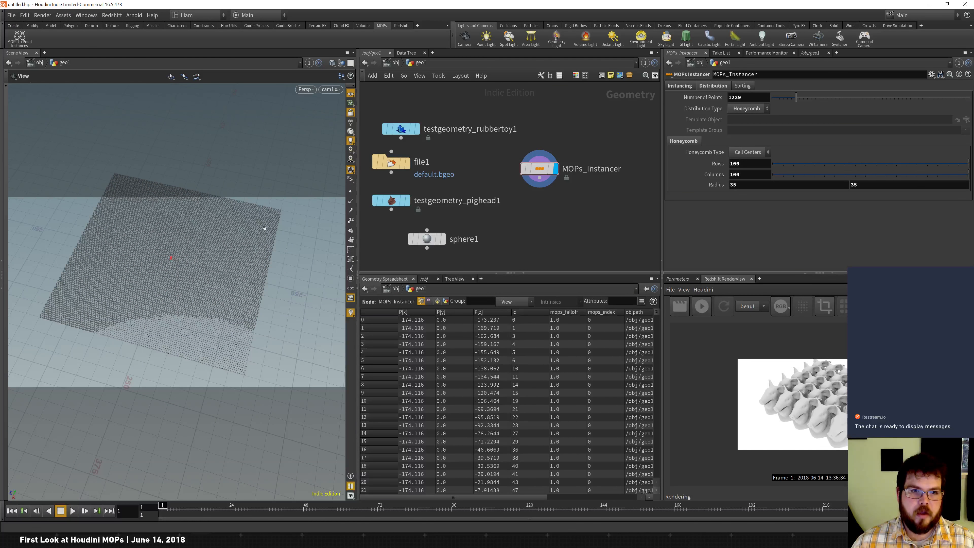
pyautogui.click(702, 306)
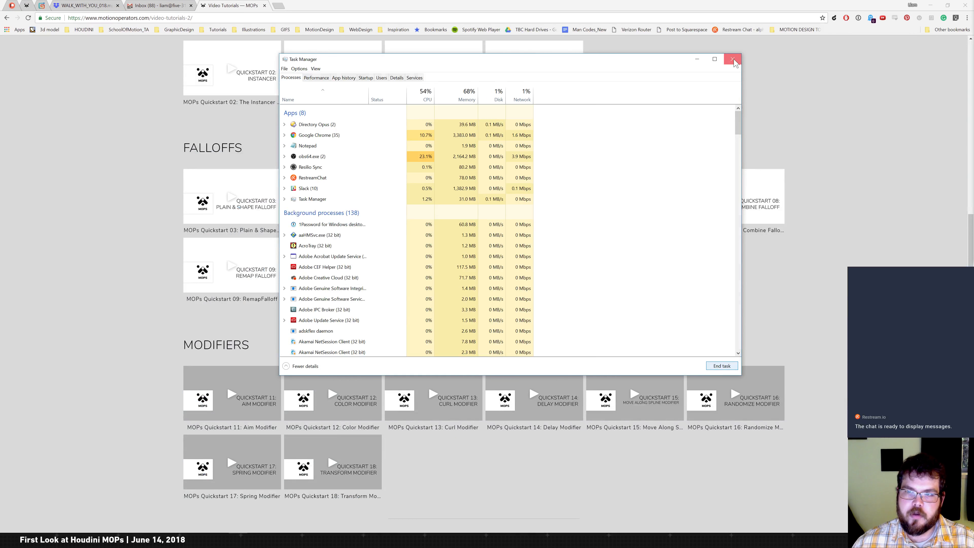
# - Close Task Manager, then relaunch Houdini with the custom desktop layout in place of Build
pyautogui.click(734, 60)
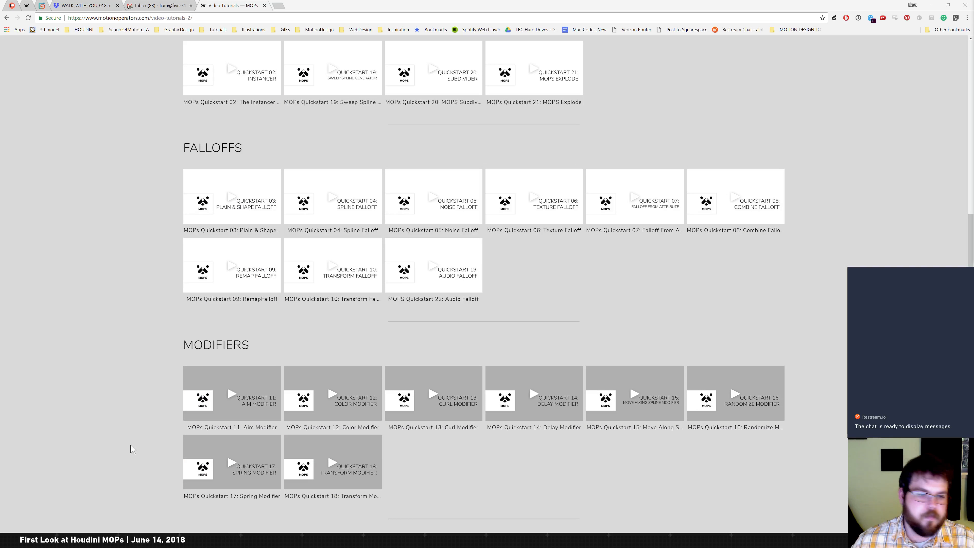
pyautogui.press('super')
pyautogui.click(79, 312)
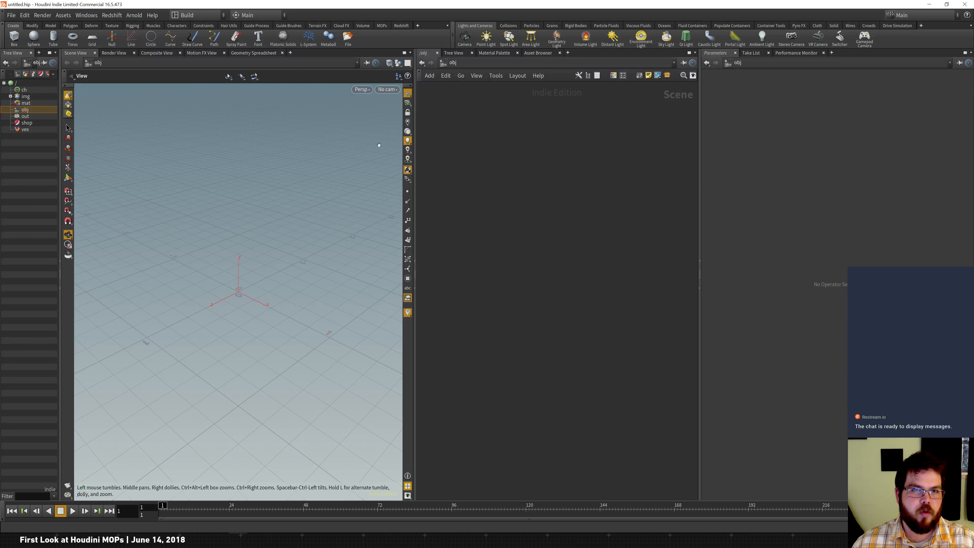
pyautogui.click(203, 16)
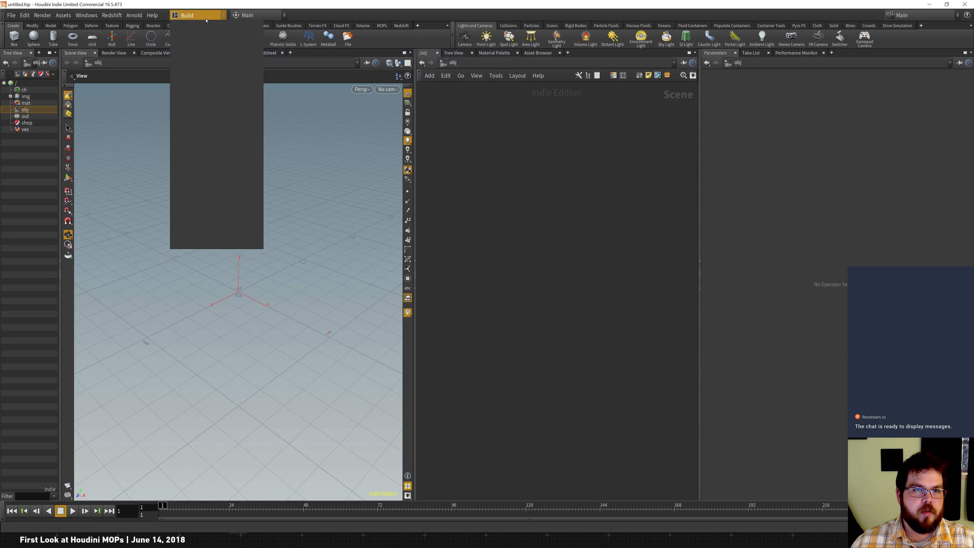
pyautogui.click(189, 74)
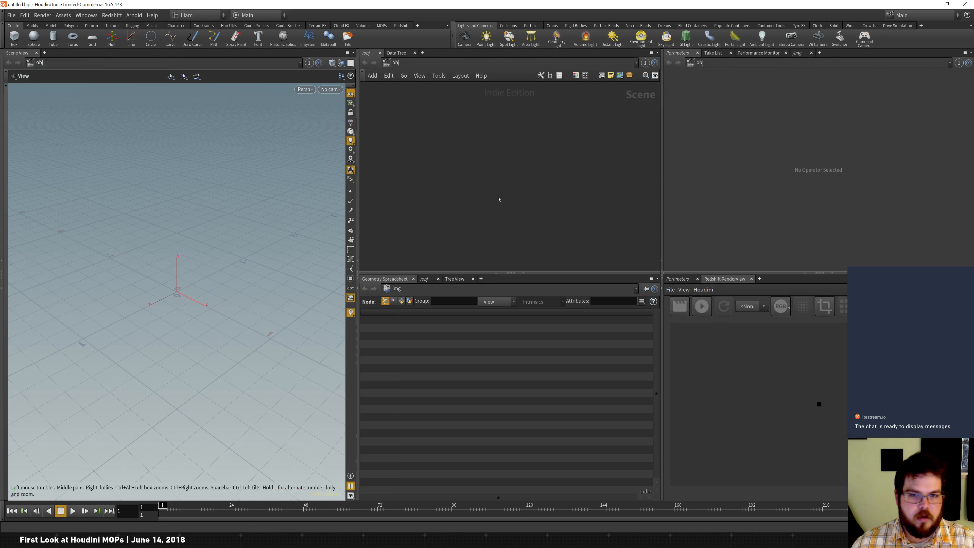
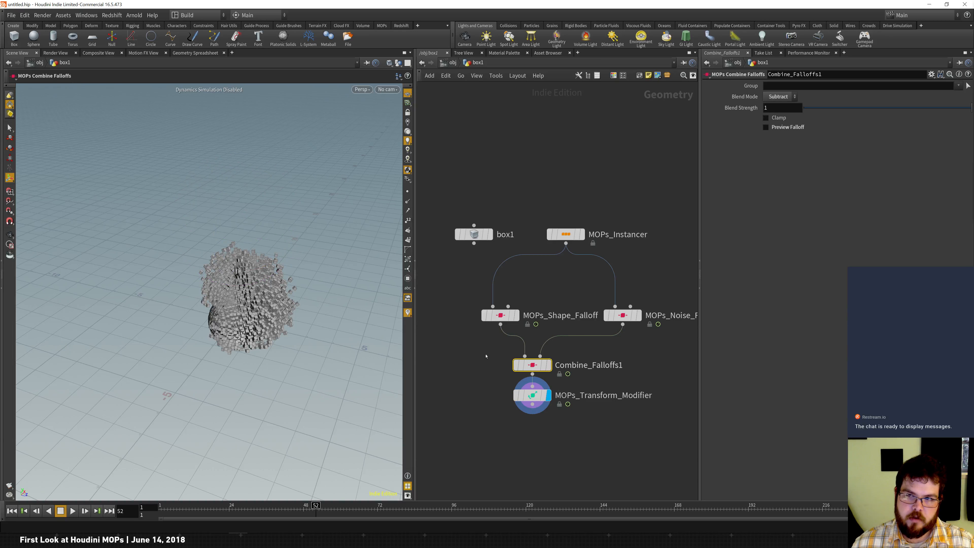
# - Play the animation from frame 1 with MOPs_Shape_Falloff selected, and examine how the boxes gather onto the sphere
pyautogui.keyDown('alt'); pyautogui.moveTo(180, 262); pyautogui.dragTo(252, 224); pyautogui.keyUp('alt')
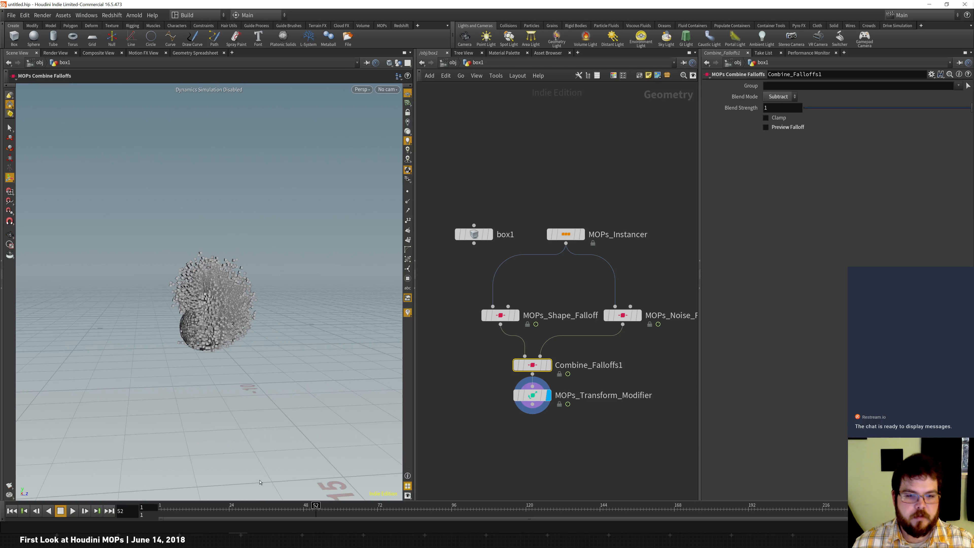
pyautogui.moveTo(316, 505)
pyautogui.mouseDown()
pyautogui.moveTo(669, 504)
pyautogui.moveTo(378, 504)
pyautogui.moveTo(442, 504)
pyautogui.mouseUp()
pyautogui.press('Escape')
pyautogui.click(500, 315)
pyautogui.press('Return')
pyautogui.click(73, 510)
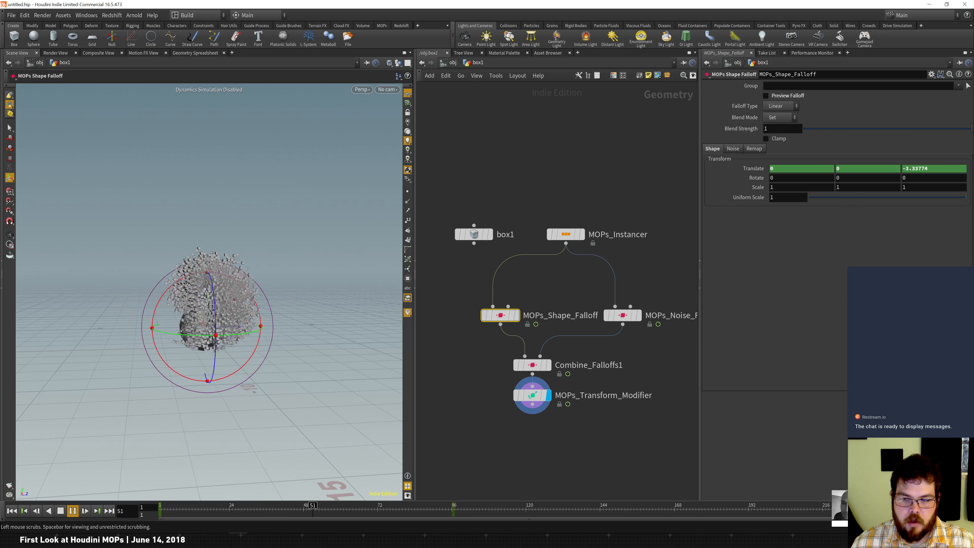
pyautogui.keyDown('alt'); pyautogui.moveTo(185, 214); pyautogui.dragTo(228, 244, button='right'); pyautogui.keyUp('alt')
pyautogui.keyDown('alt'); pyautogui.moveTo(229, 244); pyautogui.dragTo(210, 298); pyautogui.keyUp('alt')
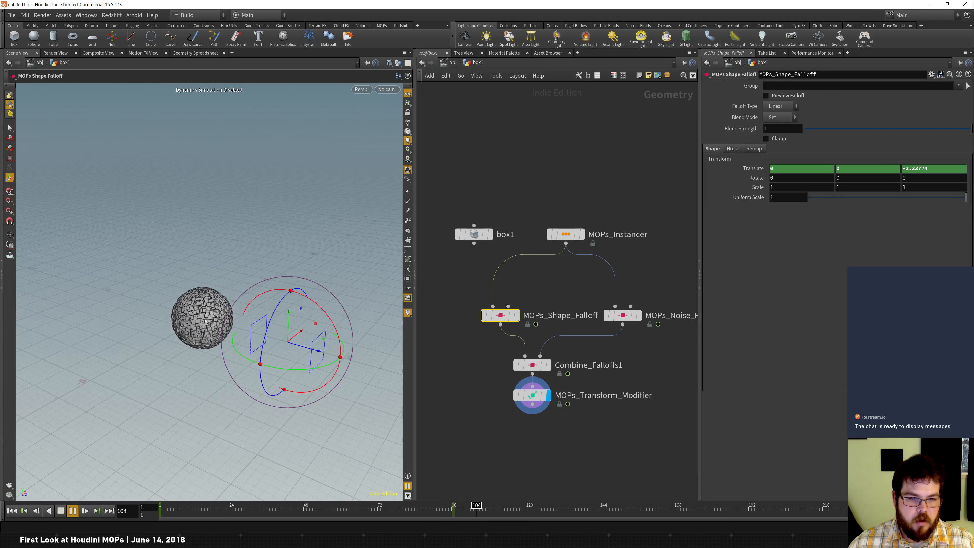
pyautogui.moveTo(181, 508); pyautogui.dragTo(160, 508)
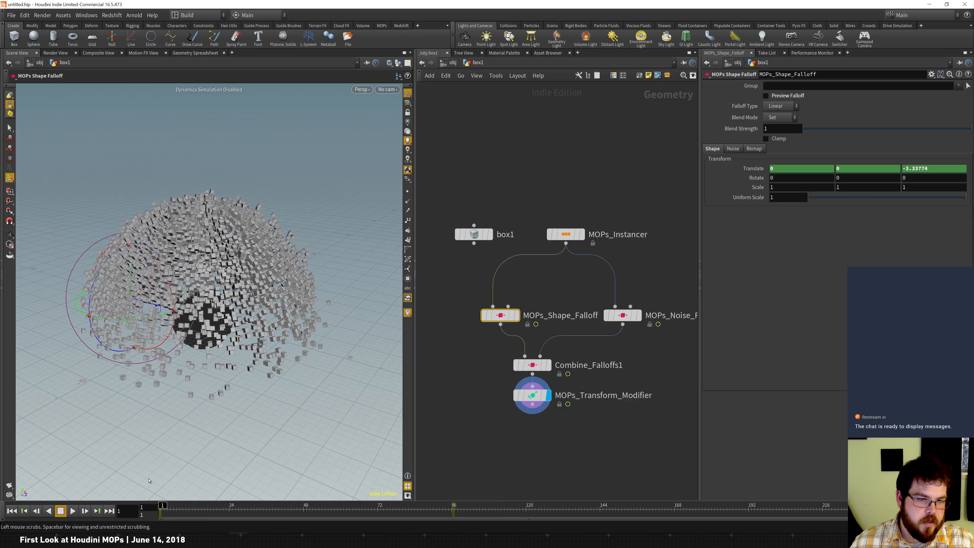
pyautogui.click(73, 511)
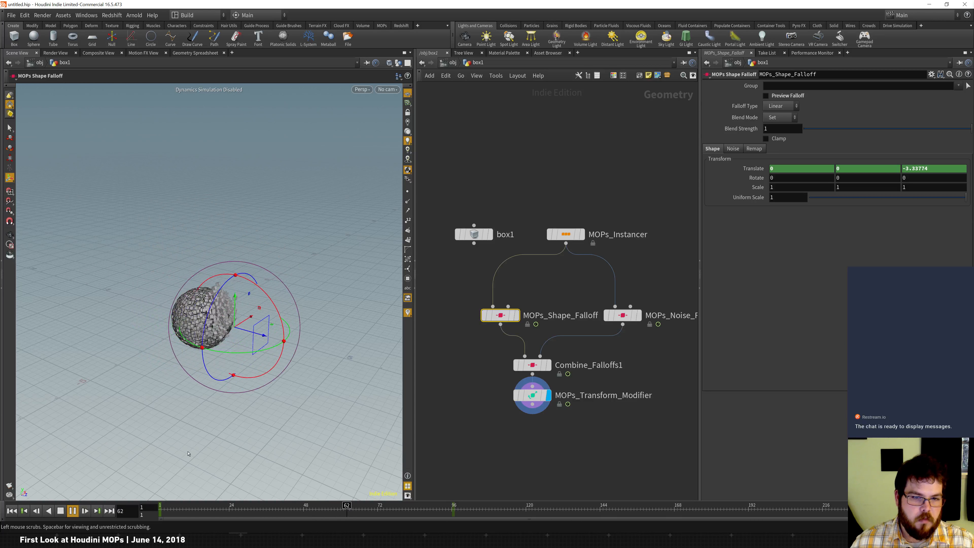
pyautogui.click(60, 511)
# - Duplicate the MOPs_Shape_Falloff node and shift the copy's translate Z keyframes to frames 5 and 101
pyautogui.moveTo(532, 395); pyautogui.dragTo(532, 421)
pyautogui.keyDown('alt'); pyautogui.moveTo(500, 315); pyautogui.dragTo(434, 315); pyautogui.keyUp('alt')
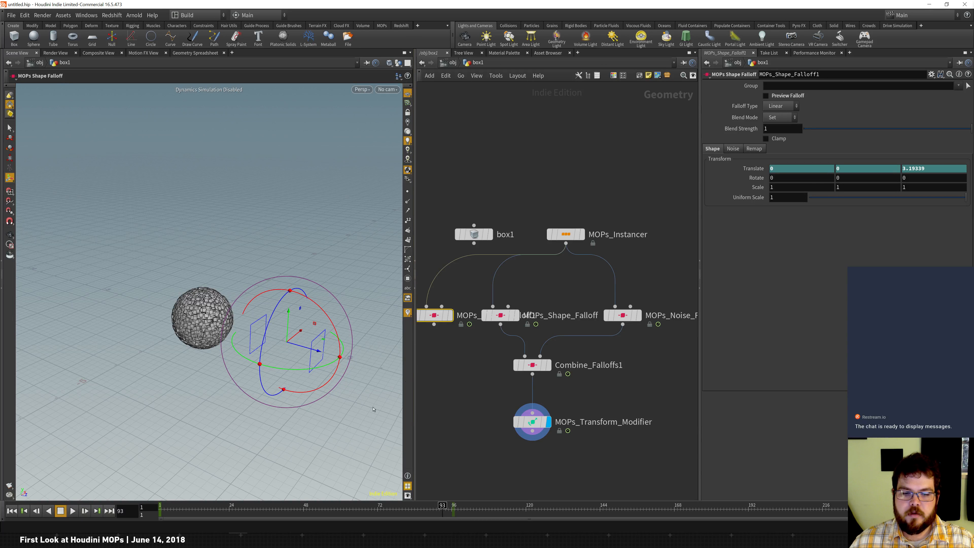
pyautogui.keyDown('shift'); pyautogui.click(760, 173); pyautogui.keyUp('shift')
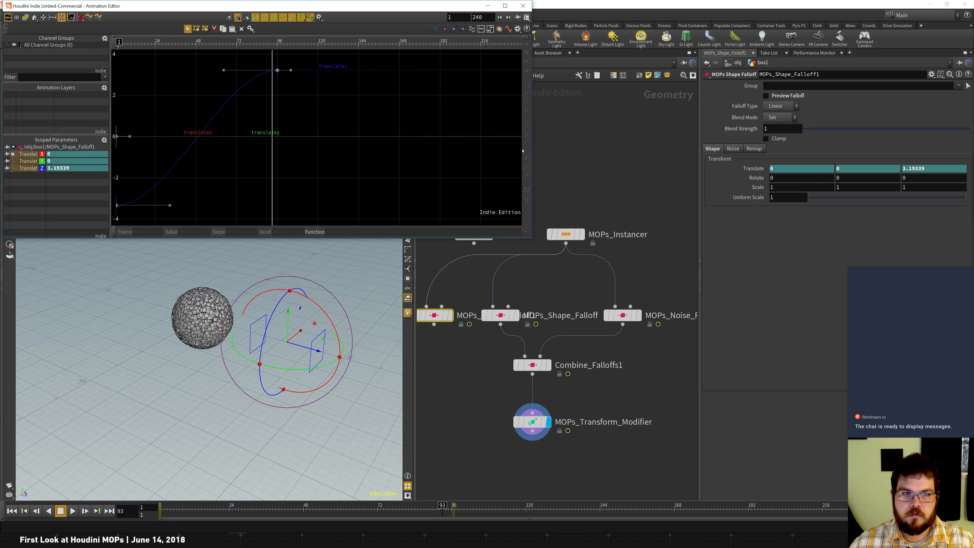
pyautogui.click(117, 205)
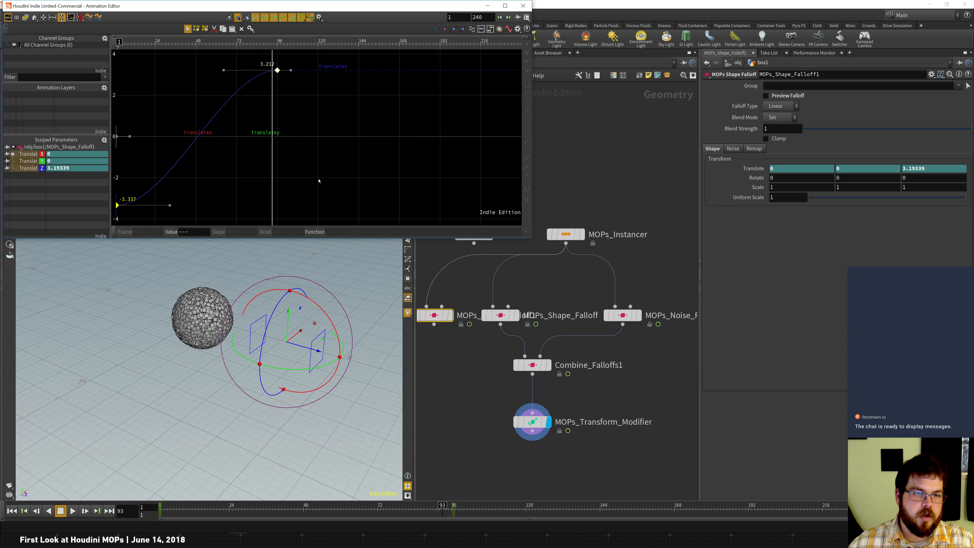
pyautogui.moveTo(277, 71); pyautogui.dragTo(277, 70)
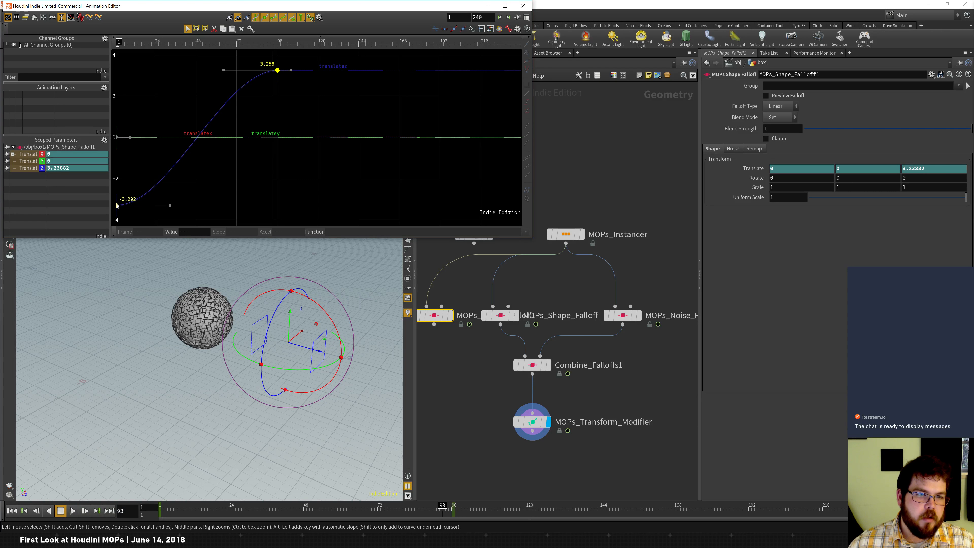
pyautogui.moveTo(117, 206)
pyautogui.mouseDown()
pyautogui.moveTo(154, 201)
pyautogui.moveTo(122, 203)
pyautogui.mouseUp()
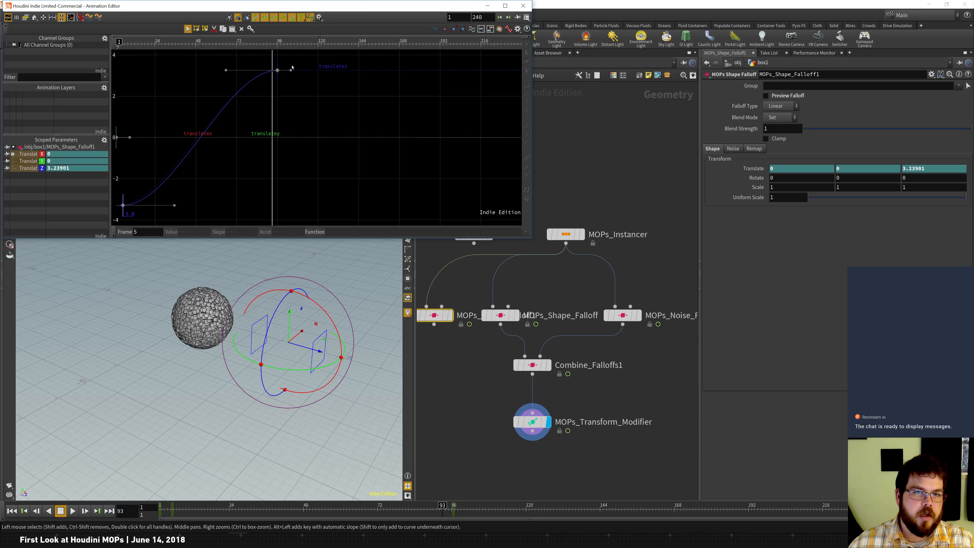
pyautogui.moveTo(279, 64); pyautogui.dragTo(285, 67)
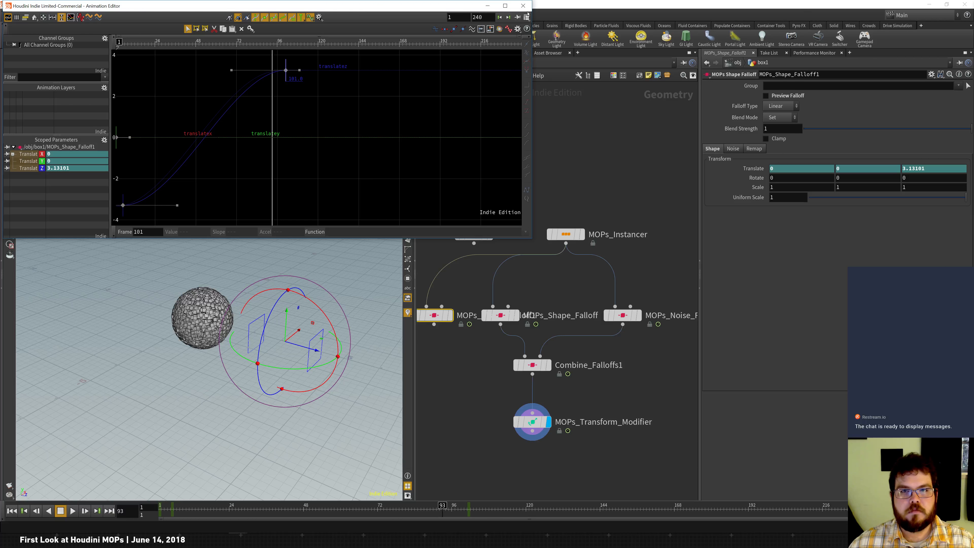
pyautogui.click(523, 6)
# - Insert a second MOPs Combine Falloffs node before MOPs_Transform_Modifier, fed by the duplicated shape falloff and Combine_Falloffs1
pyautogui.moveTo(538, 423)
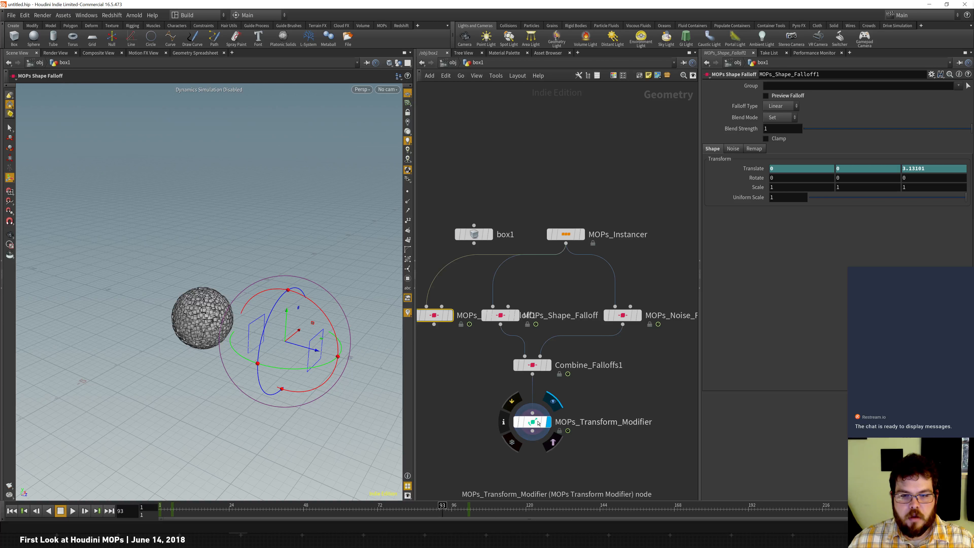
pyautogui.moveTo(537, 422); pyautogui.dragTo(537, 454)
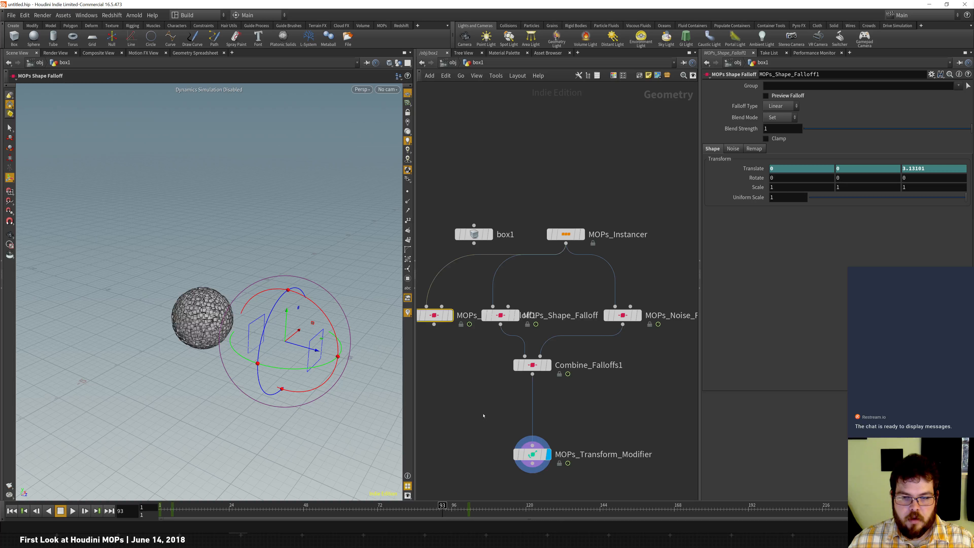
pyautogui.press('Tab')
pyautogui.write('combine')
pyautogui.press('Down')
pyautogui.press('Return')
pyautogui.click(506, 409)
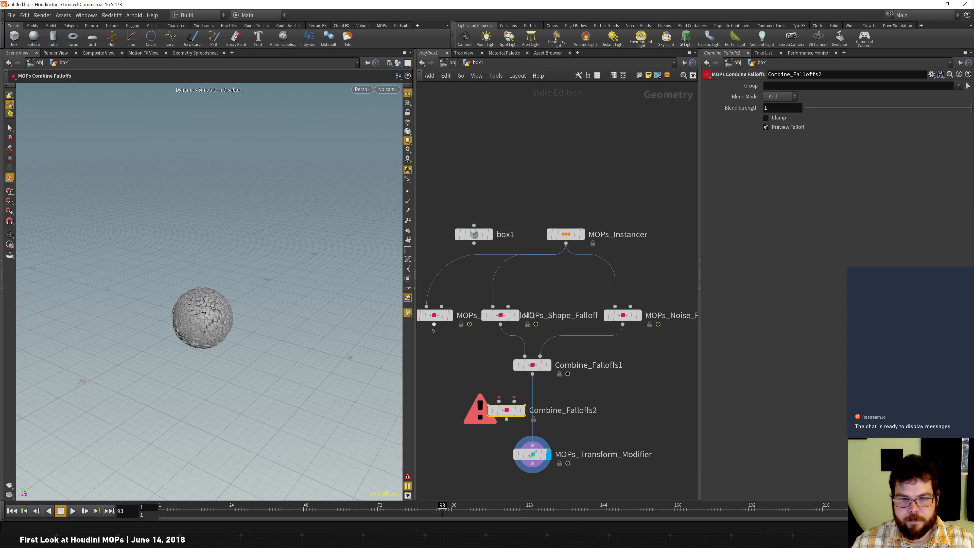
pyautogui.moveTo(435, 327); pyautogui.dragTo(532, 444)
pyautogui.moveTo(510, 410); pyautogui.dragTo(528, 416)
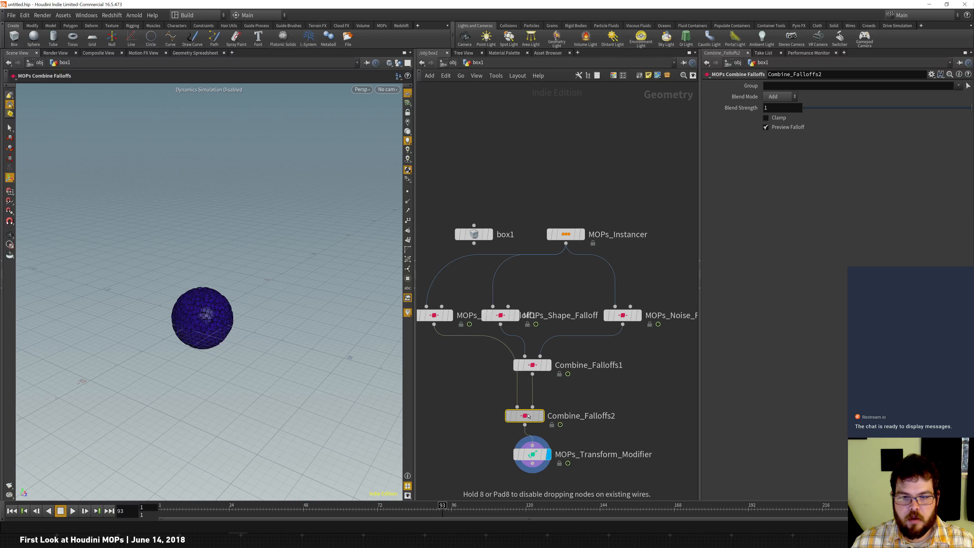
# - Turn off the falloff preview on Combine_Falloffs2, keep its blend mode at Add, and play the animation from frame 1
pyautogui.click(786, 129)
pyautogui.click(782, 96)
pyautogui.click(778, 96)
pyautogui.click(74, 511)
pyautogui.hotkey('ctrl', 'Up')
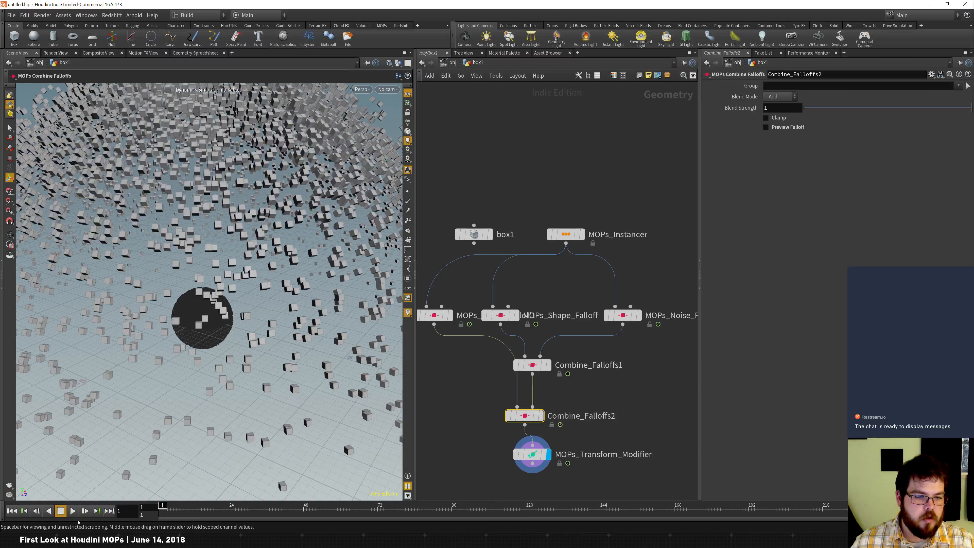
pyautogui.click(73, 511)
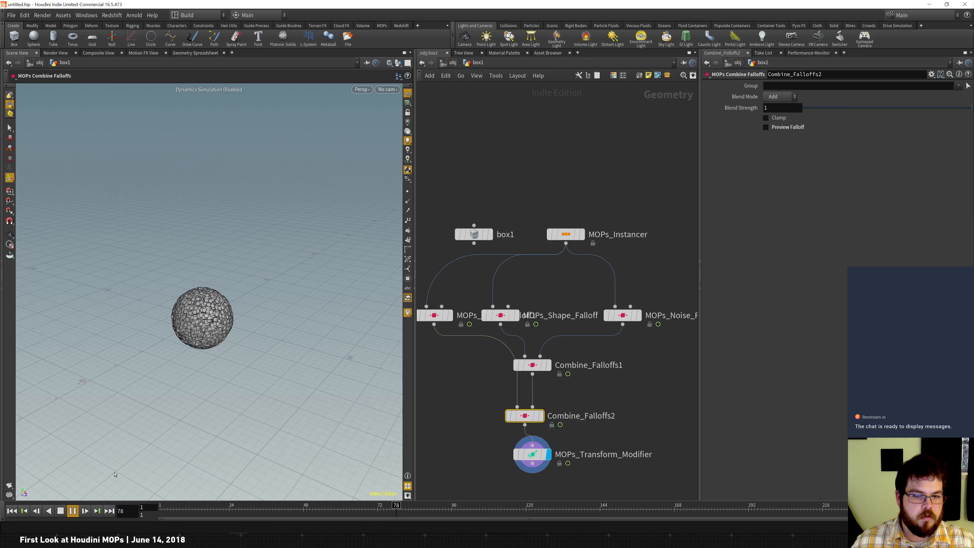
# - Stop playback, space out Combine_Falloffs2 and MOPs_Transform_Modifier, and display Combine_Falloffs2 at frame 1
pyautogui.click(75, 508)
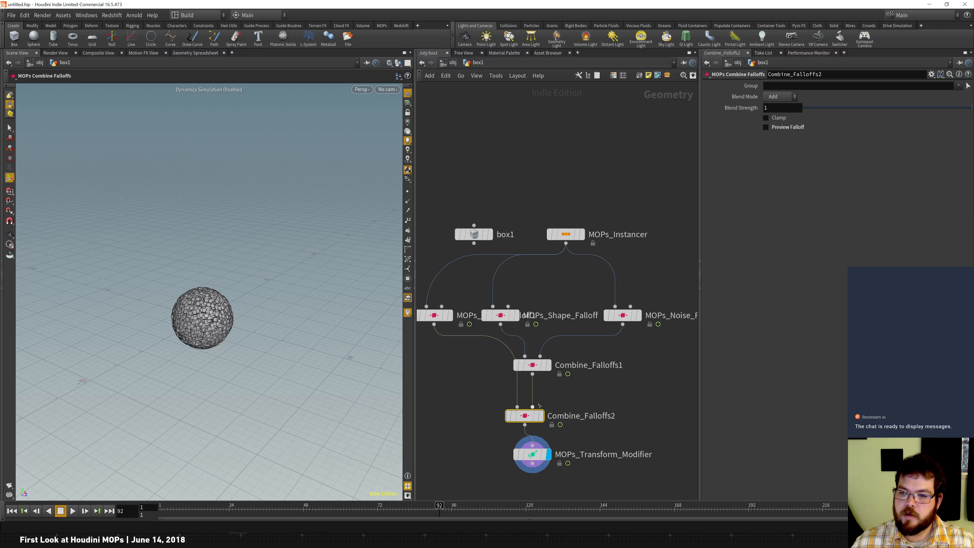
pyautogui.moveTo(533, 455); pyautogui.dragTo(517, 467)
pyautogui.moveTo(528, 419); pyautogui.dragTo(510, 431)
pyautogui.click(527, 406)
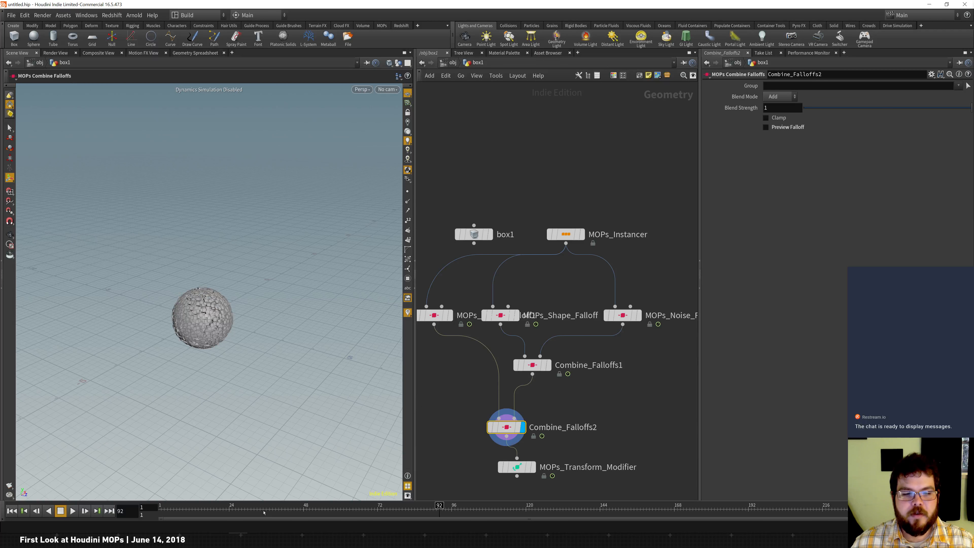
pyautogui.moveTo(232, 507)
pyautogui.mouseDown()
pyautogui.moveTo(161, 507)
pyautogui.moveTo(248, 506)
pyautogui.mouseUp()
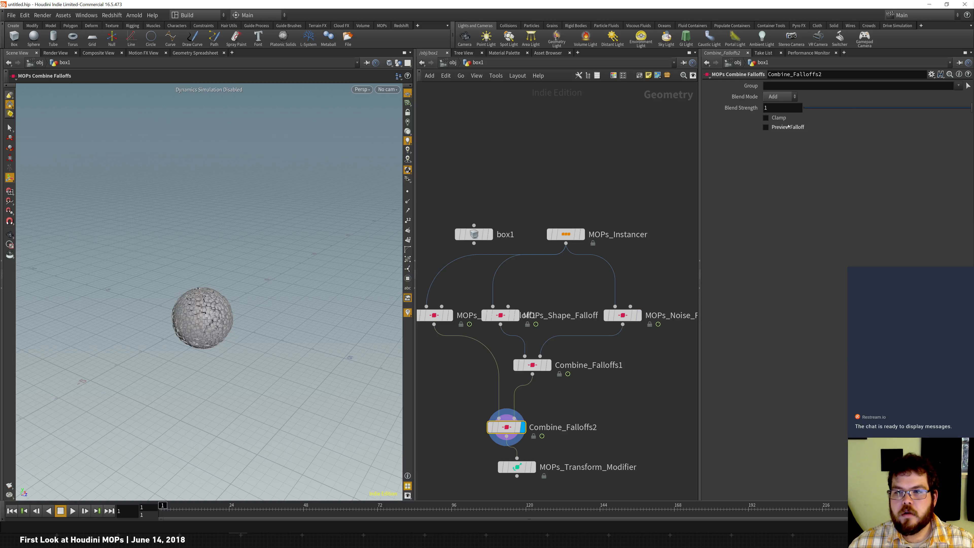
# - Set the blend mode of Combine_Falloffs2 to Subtract and play the animation with MOPs_Transform_Modifier displayed
pyautogui.click(777, 98)
pyautogui.click(777, 115)
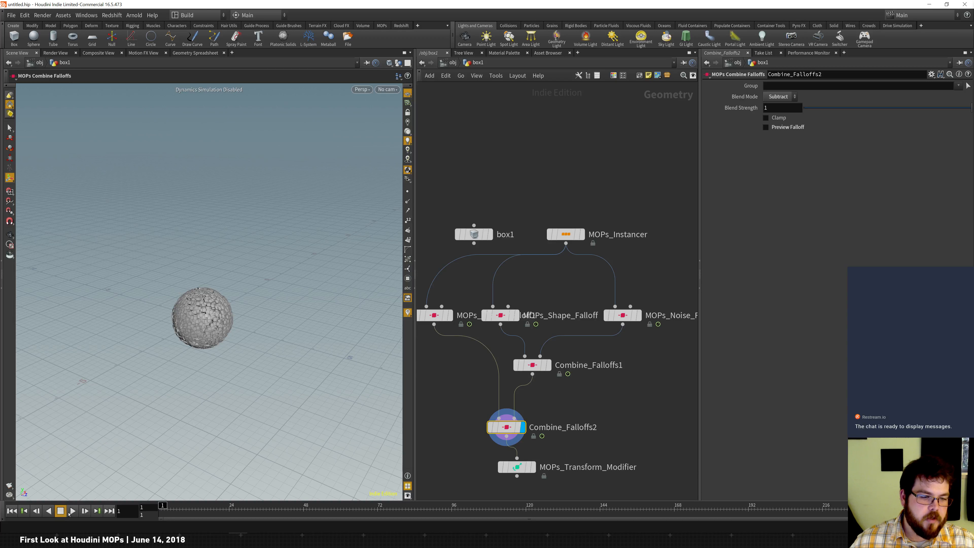
pyautogui.click(73, 510)
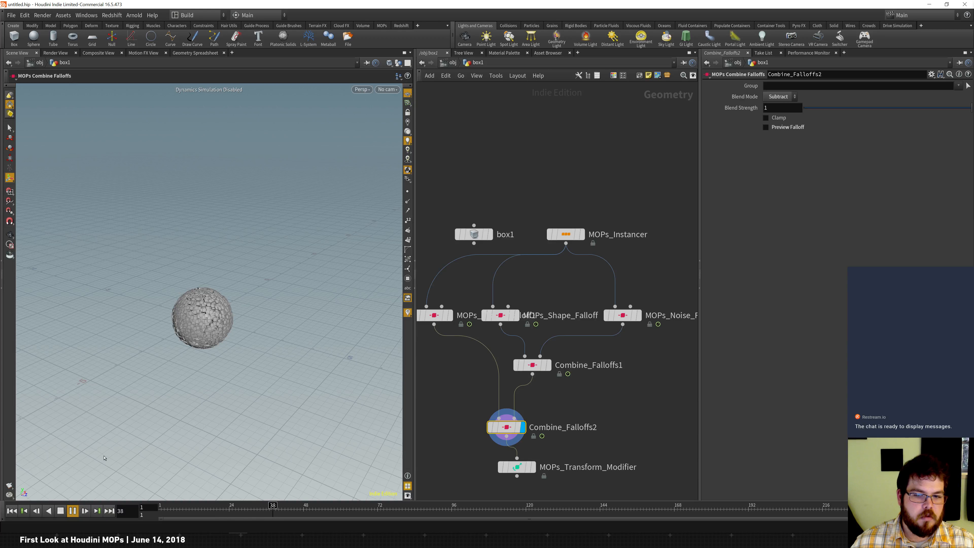
pyautogui.click(535, 470)
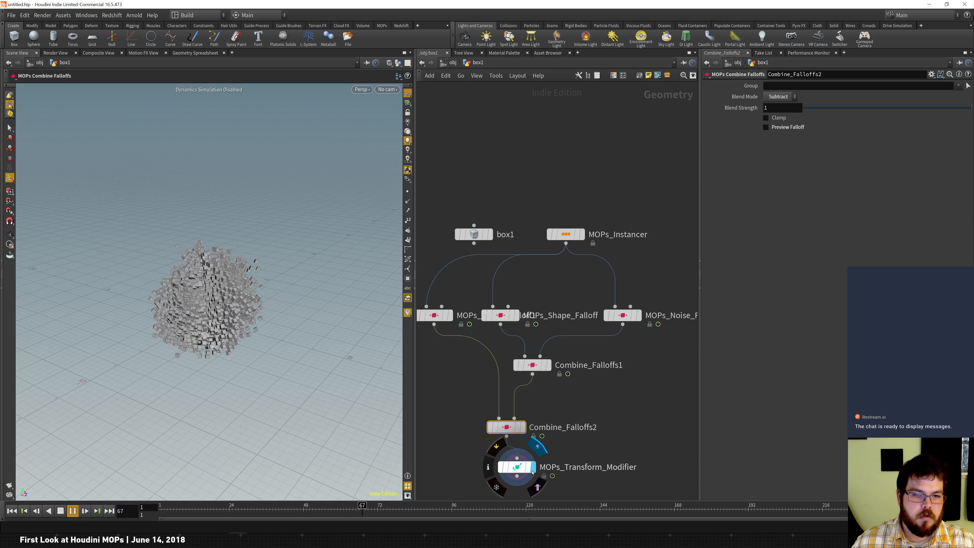
pyautogui.click(73, 510)
pyautogui.click(74, 512)
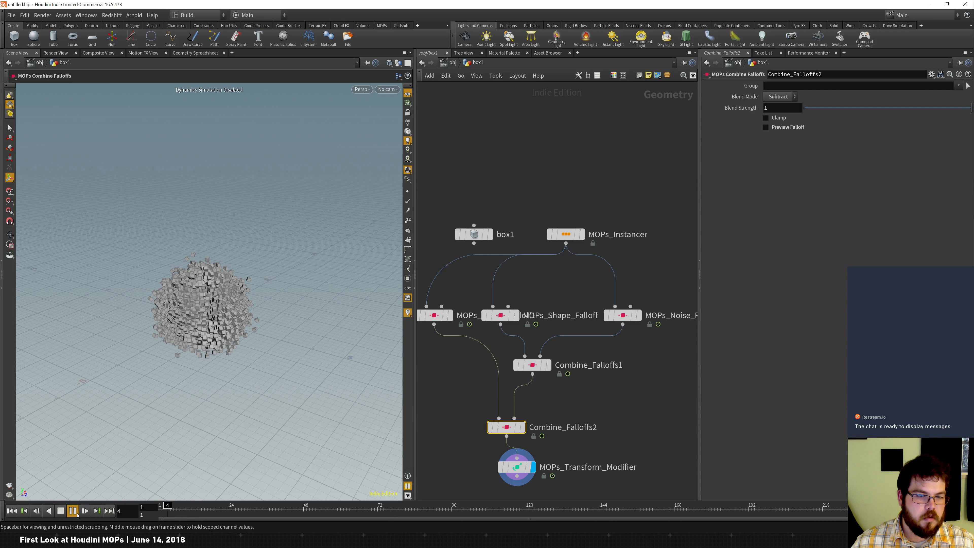
# - Set the blend mode of Combine_Falloffs2 back to Add and scrub the animation from frame 1 to frame 80
pyautogui.click(786, 96)
pyautogui.click(776, 96)
pyautogui.click(13, 510)
pyautogui.moveTo(157, 506); pyautogui.dragTo(402, 506)
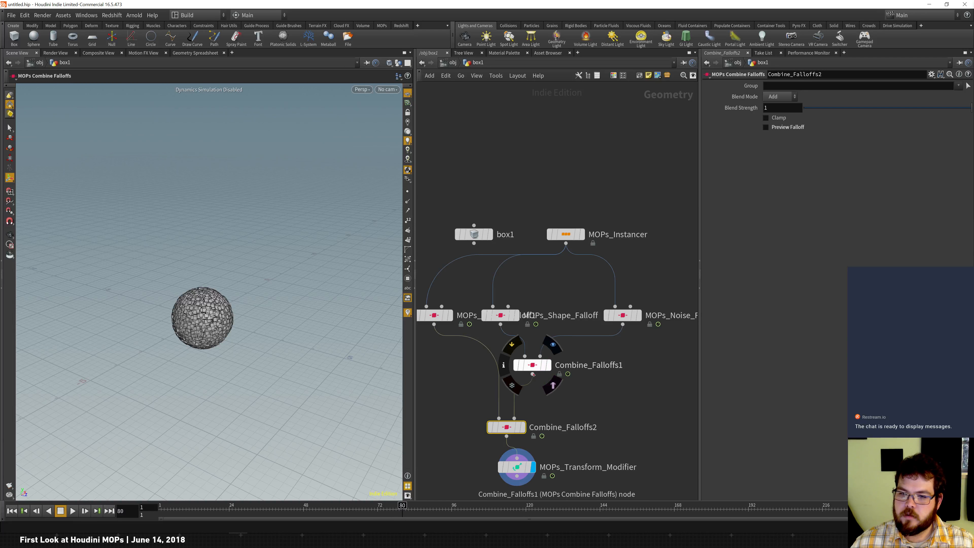
# - Swap the two inputs of Combine_Falloffs2 and play the animation from the start
pyautogui.moveTo(440, 331); pyautogui.dragTo(514, 419)
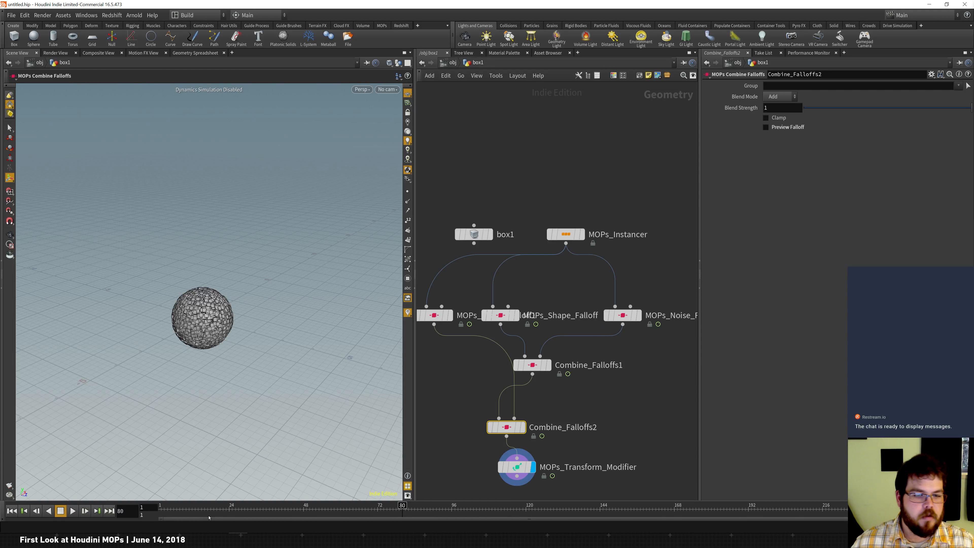
pyautogui.moveTo(193, 515); pyautogui.dragTo(135, 517)
pyautogui.click(78, 514)
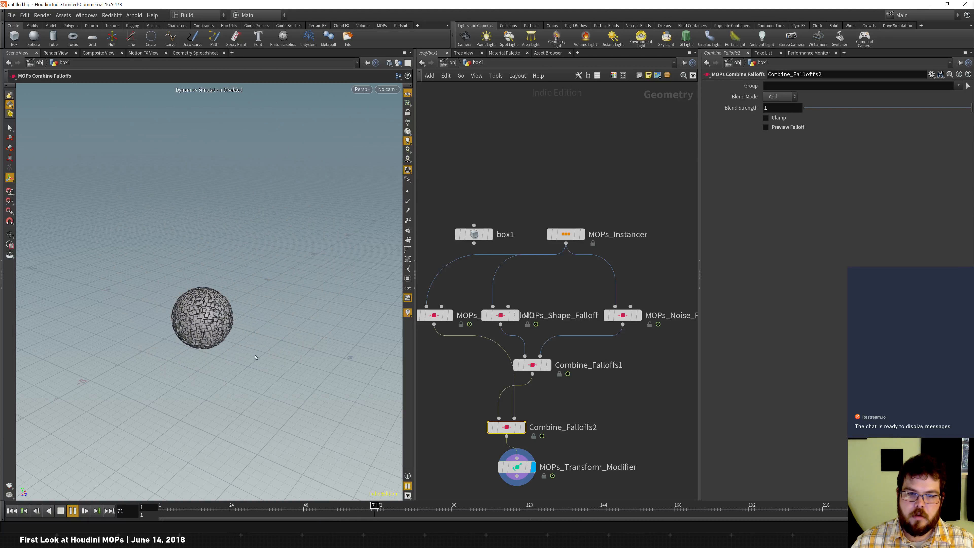
# - Inspect the falloff type and animated position of MOPs_Shape_Falloff1 around the sphere, stopping at frame 102
pyautogui.click(439, 318)
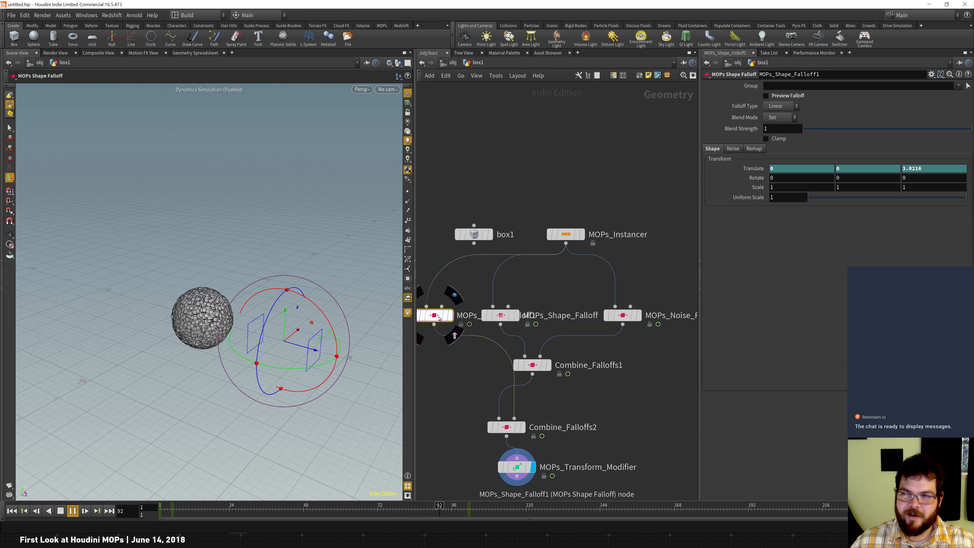
pyautogui.click(61, 511)
pyautogui.keyDown('alt'); pyautogui.moveTo(193, 332); pyautogui.dragTo(243, 299); pyautogui.keyUp('alt')
pyautogui.keyDown('alt'); pyautogui.moveTo(243, 299); pyautogui.dragTo(264, 299, button='right'); pyautogui.keyUp('alt')
pyautogui.keyDown('alt'); pyautogui.moveTo(261, 297); pyautogui.dragTo(218, 318); pyautogui.keyUp('alt')
pyautogui.press('Return')
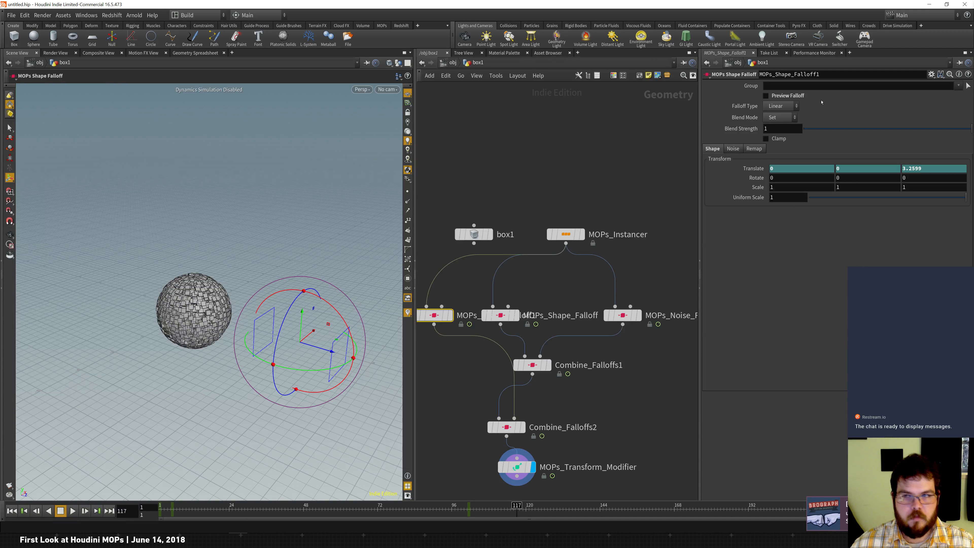
pyautogui.click(780, 106)
pyautogui.click(819, 113)
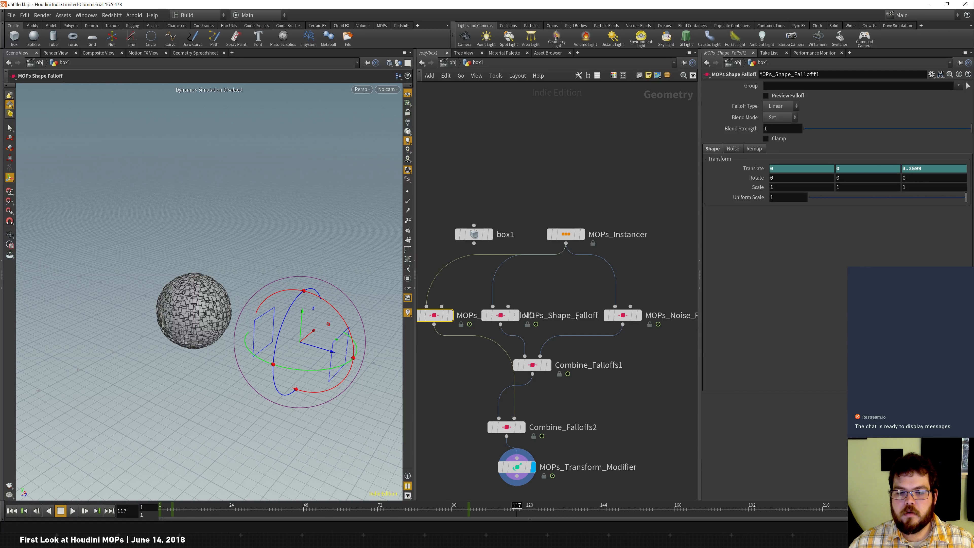
pyautogui.moveTo(468, 510)
pyautogui.mouseDown()
pyautogui.moveTo(569, 507)
pyautogui.moveTo(480, 507)
pyautogui.mouseUp()
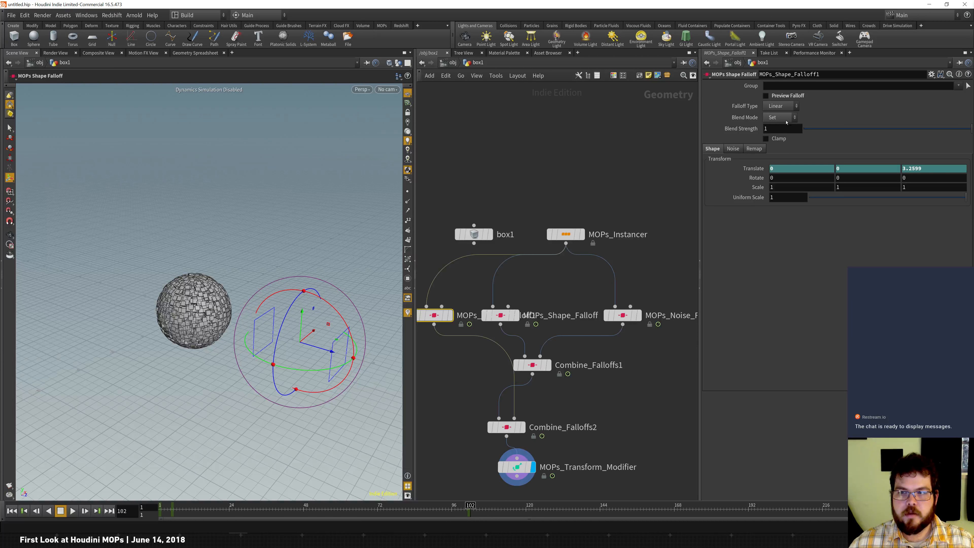
# - Try Subtract and Multiply as the blend mode of Combine_Falloffs2, leaving it on Multiply
pyautogui.click(506, 427)
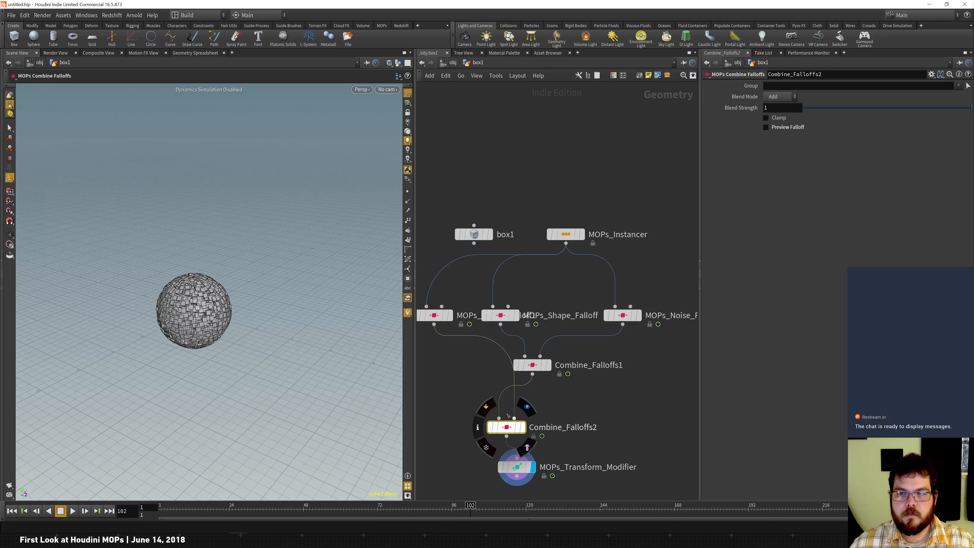
pyautogui.click(785, 97)
pyautogui.click(783, 116)
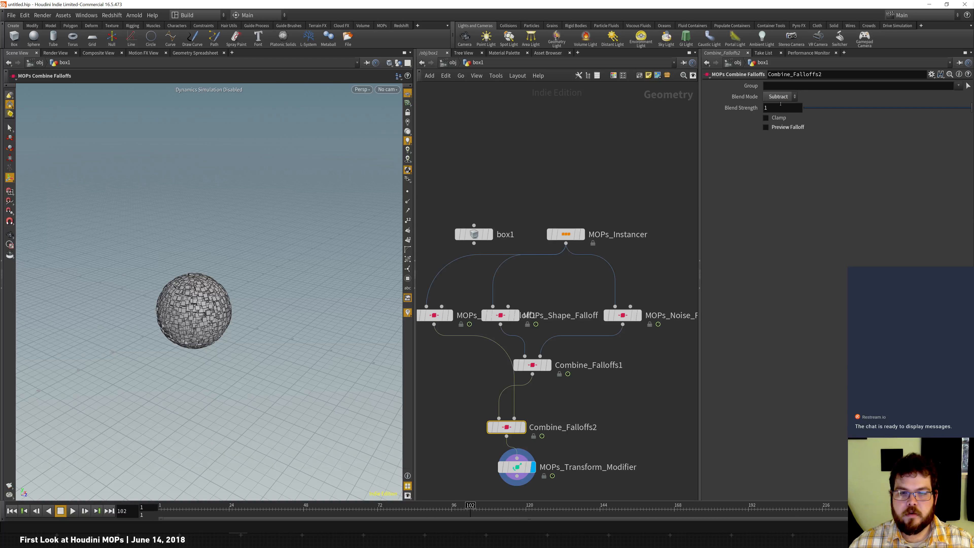
pyautogui.click(778, 96)
pyautogui.click(776, 125)
pyautogui.click(778, 96)
pyautogui.click(824, 101)
# - Rewire Combine_Falloffs2 with MOPs_Shape_Falloff1 first and Combine_Falloffs1 second, and display it at frame 53 with MOPs_Transform_Modifier aligned below
pyautogui.moveTo(434, 324); pyautogui.dragTo(499, 418)
pyautogui.moveTo(532, 374); pyautogui.dragTo(514, 418)
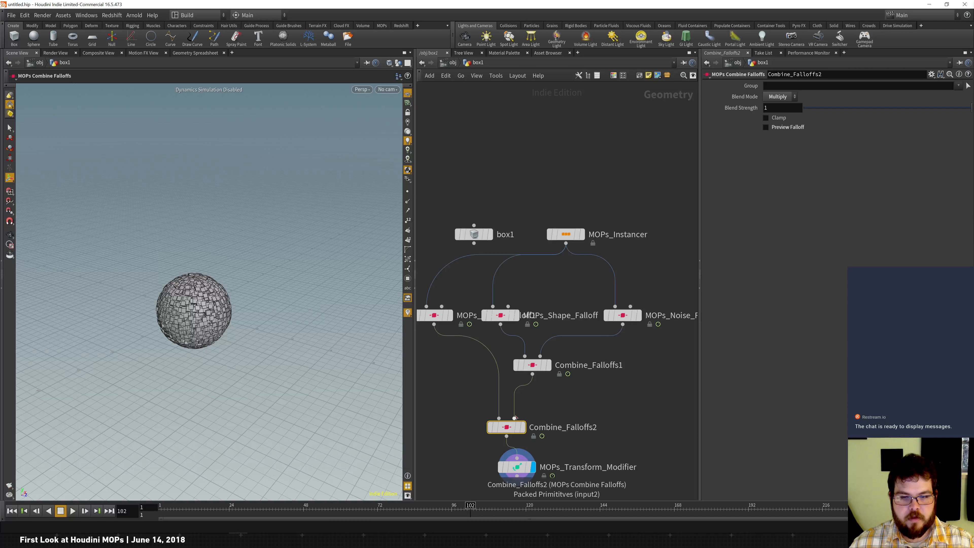
pyautogui.moveTo(194, 510); pyautogui.dragTo(319, 512)
pyautogui.click(522, 427)
pyautogui.moveTo(518, 467); pyautogui.dragTo(507, 481)
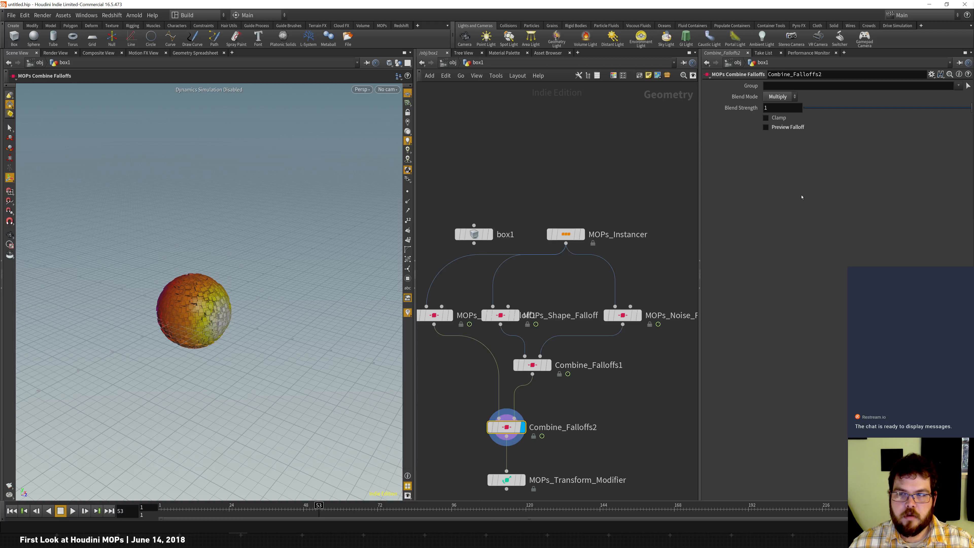
# - Turn on the falloff preview of Combine_Falloffs2, set its blend mode to Subtract, and scrub to frame 123
pyautogui.click(789, 127)
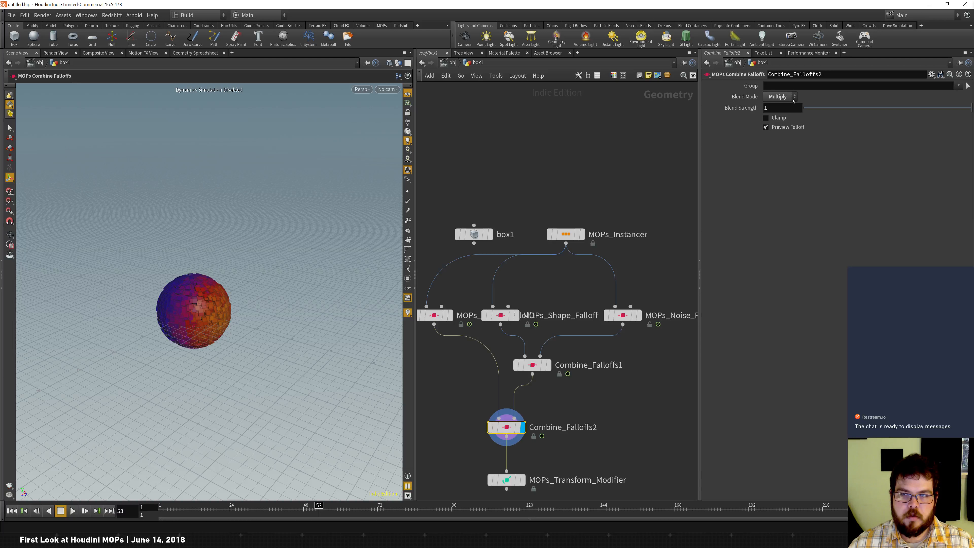
pyautogui.moveTo(209, 509); pyautogui.dragTo(162, 509)
pyautogui.click(779, 97)
pyautogui.click(778, 116)
pyautogui.moveTo(170, 510); pyautogui.dragTo(535, 510)
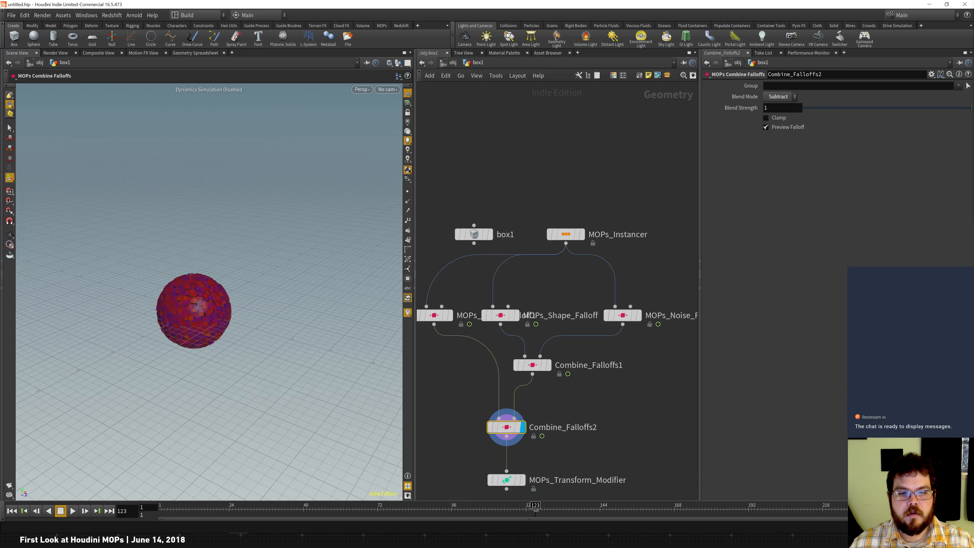
# - Play the animation from frame 1 with MOPs_Transform_Modifier displayed, and turn off the falloff preview of Combine_Falloffs2
pyautogui.click(523, 484)
pyautogui.moveTo(391, 510); pyautogui.dragTo(130, 509)
pyautogui.click(73, 510)
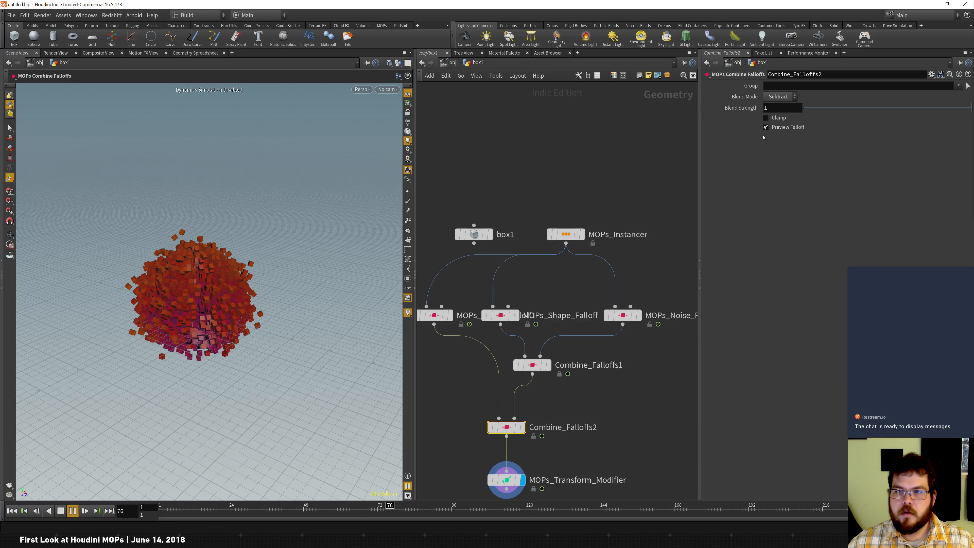
pyautogui.click(766, 127)
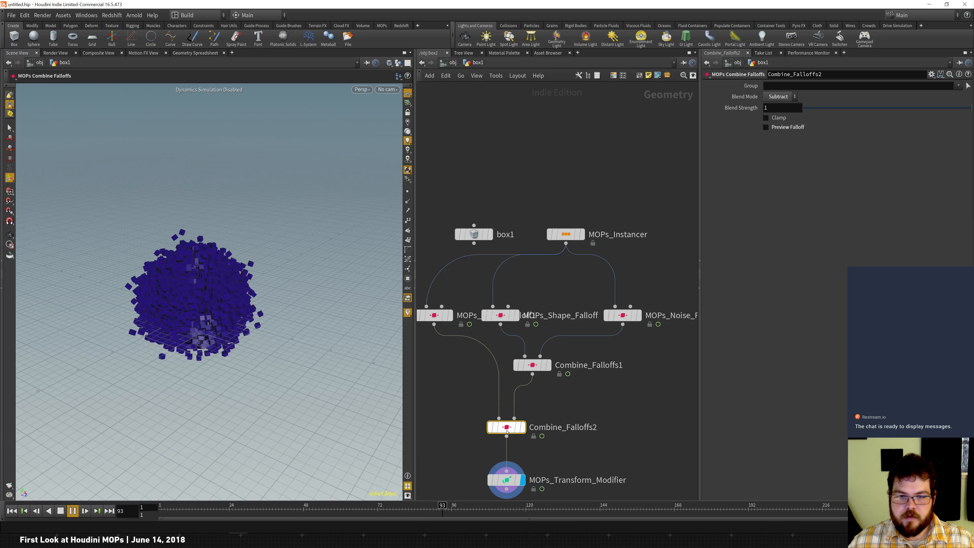
pyautogui.click(436, 315)
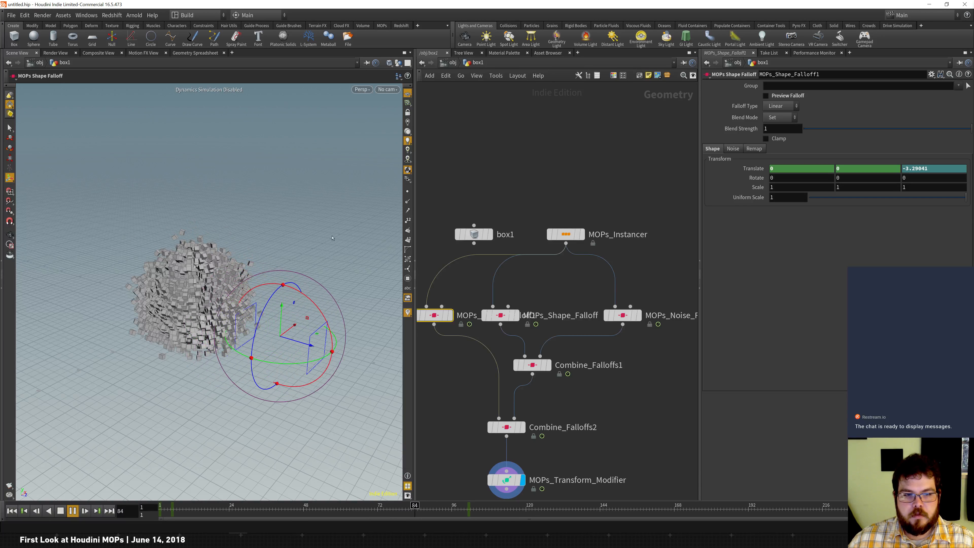
# - Try a MOPs Delay node below MOPs_Transform_Modifier, play it from frame 1, and delete the node
pyautogui.moveTo(585, 240); pyautogui.dragTo(582, 153, button='middle')
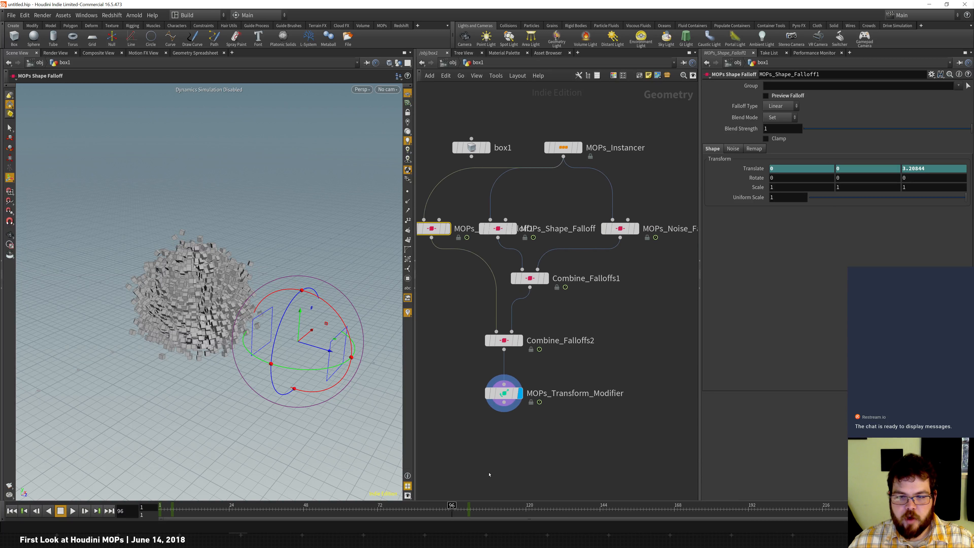
pyautogui.press('Tab')
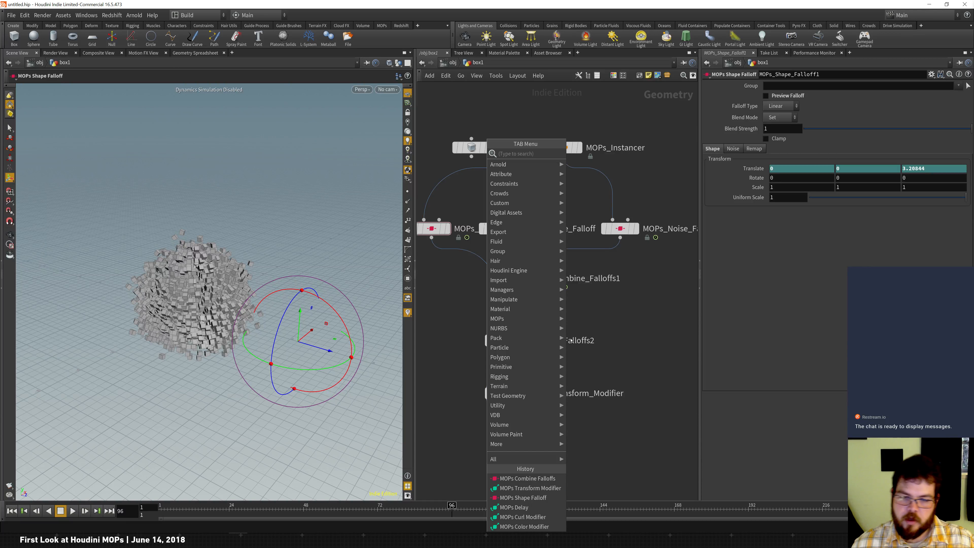
pyautogui.click(510, 497)
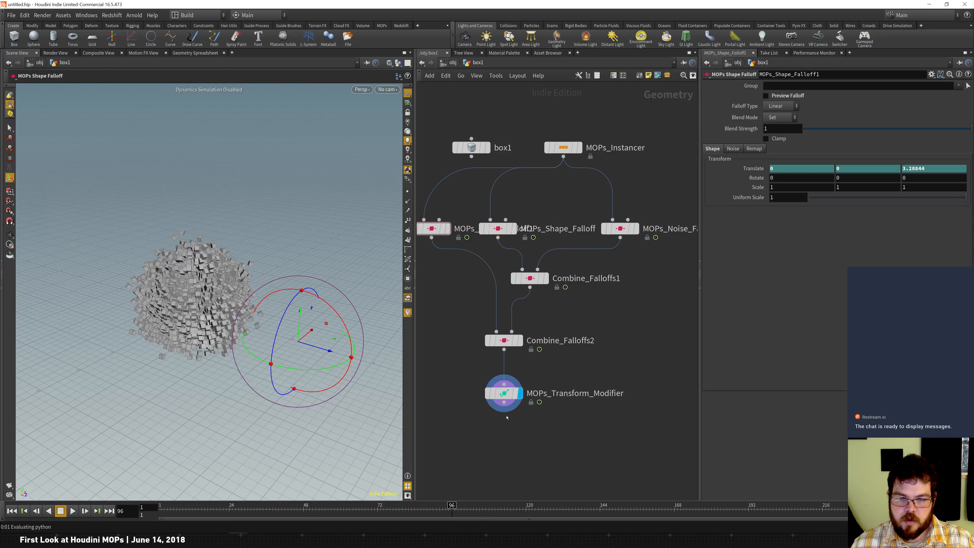
pyautogui.click(514, 432)
pyautogui.click(520, 437)
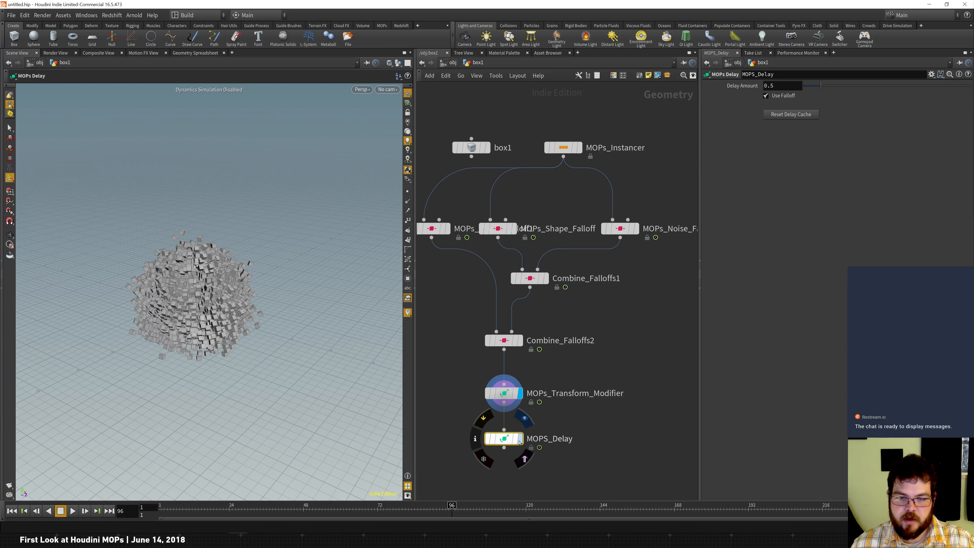
pyautogui.click(12, 511)
pyautogui.click(73, 510)
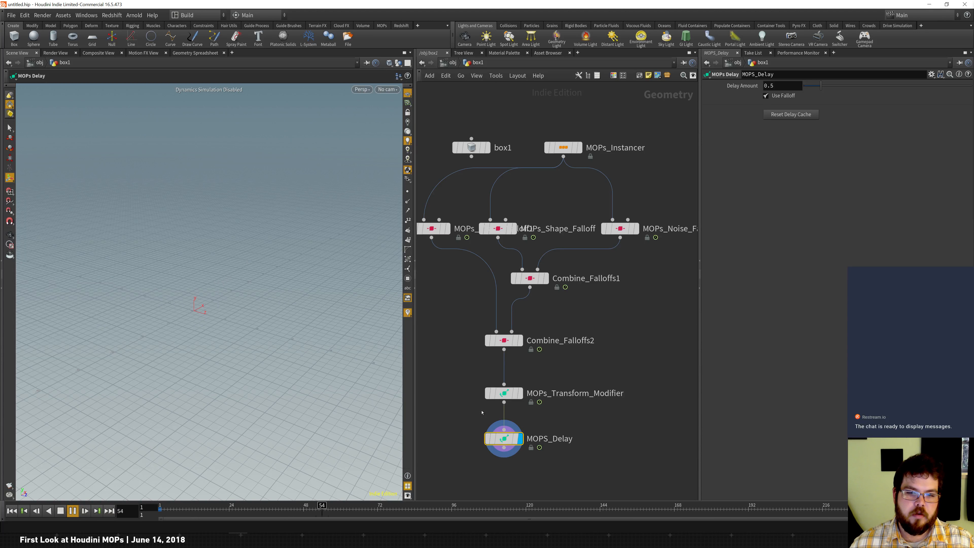
pyautogui.press('Delete')
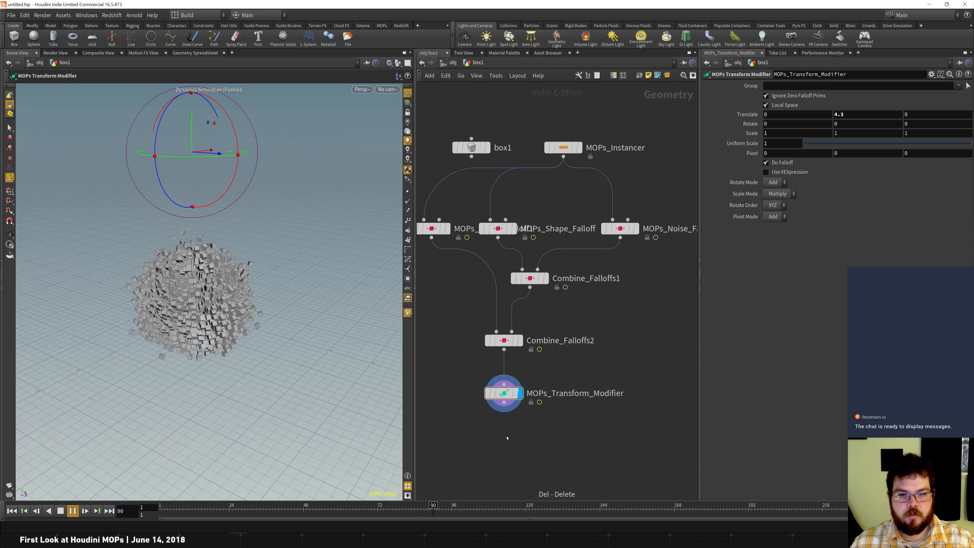
# - Stop playback and look at the MOPs shelf tools
pyautogui.press('Tab')
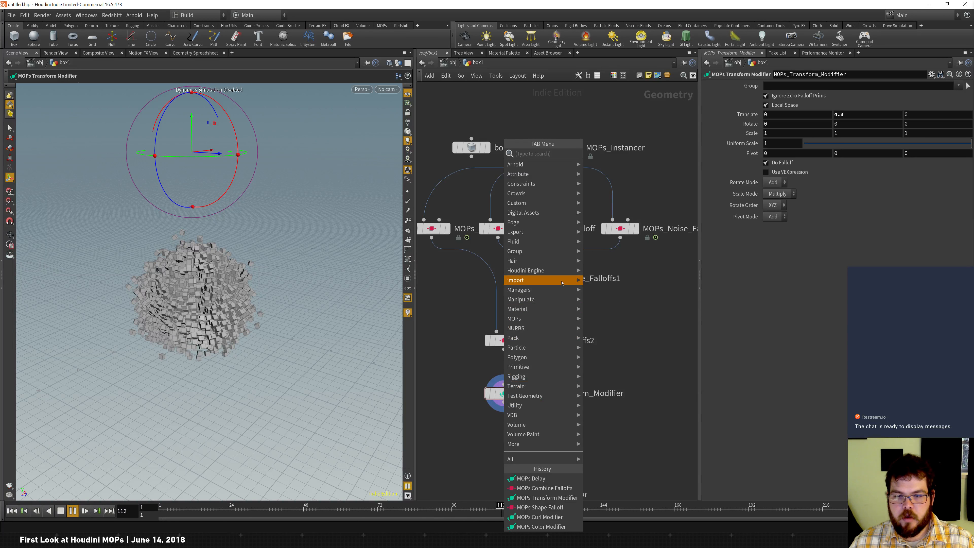
pyautogui.click(448, 462)
pyautogui.click(72, 511)
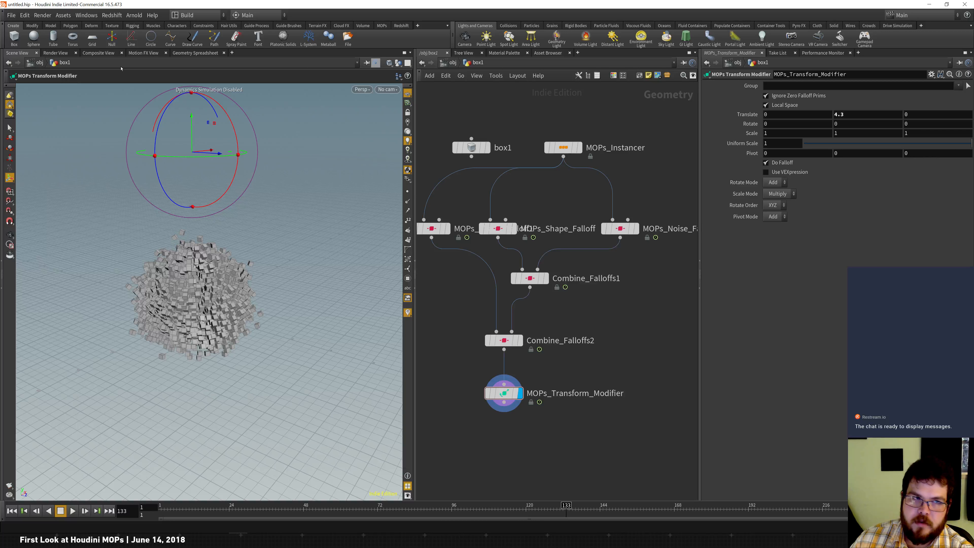
pyautogui.click(381, 26)
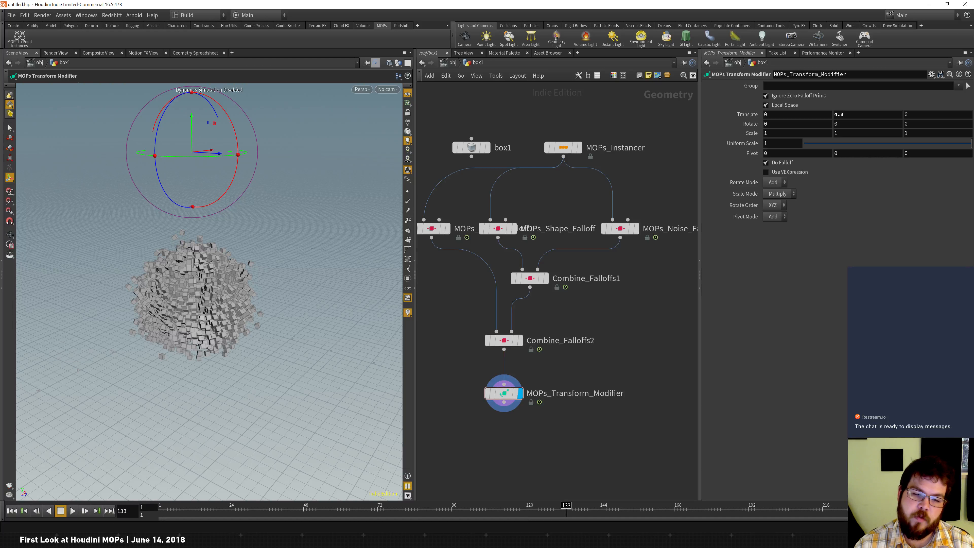
# - Switch to the browser, look through the home page of the MOPs website, and open its forum
pyautogui.hotkey('alt', 'Tab')
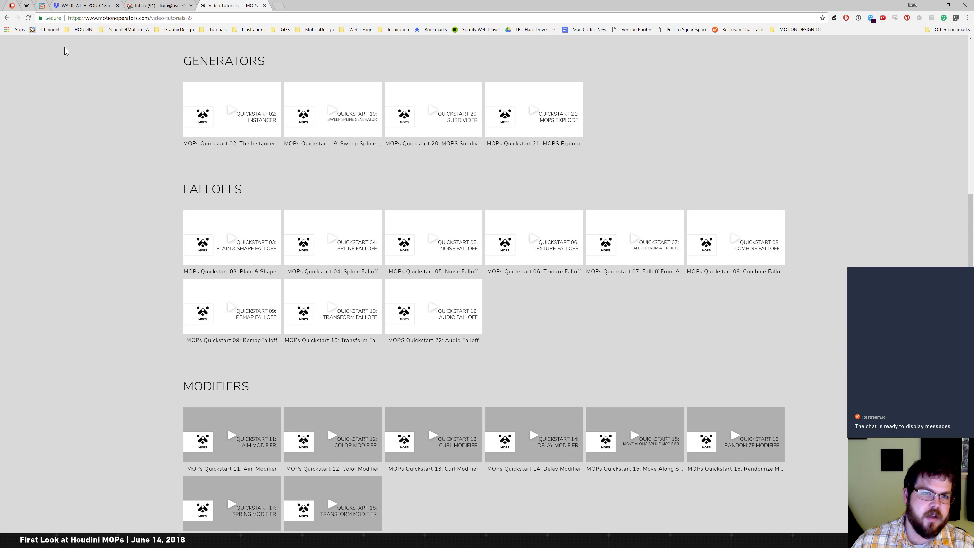
pyautogui.scroll(6, 102, 65)
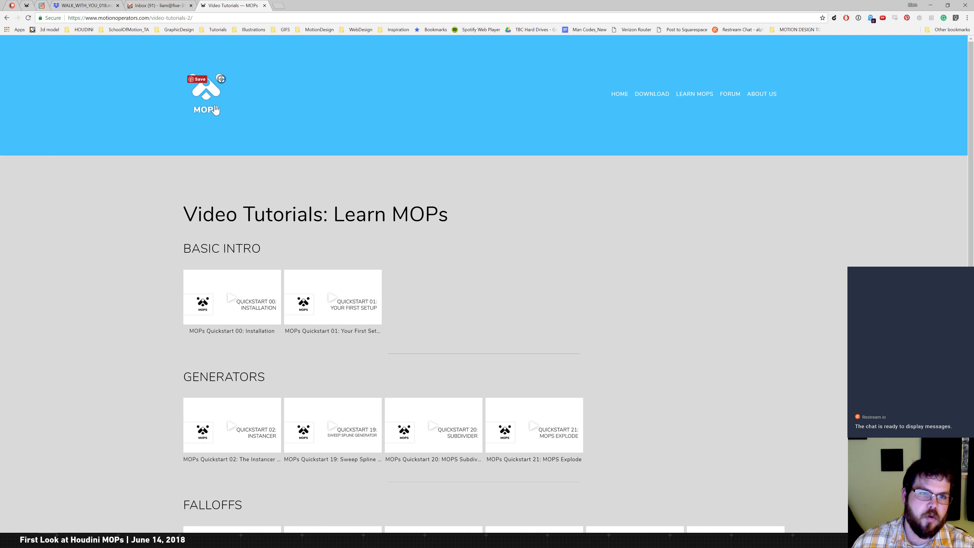
pyautogui.click(207, 108)
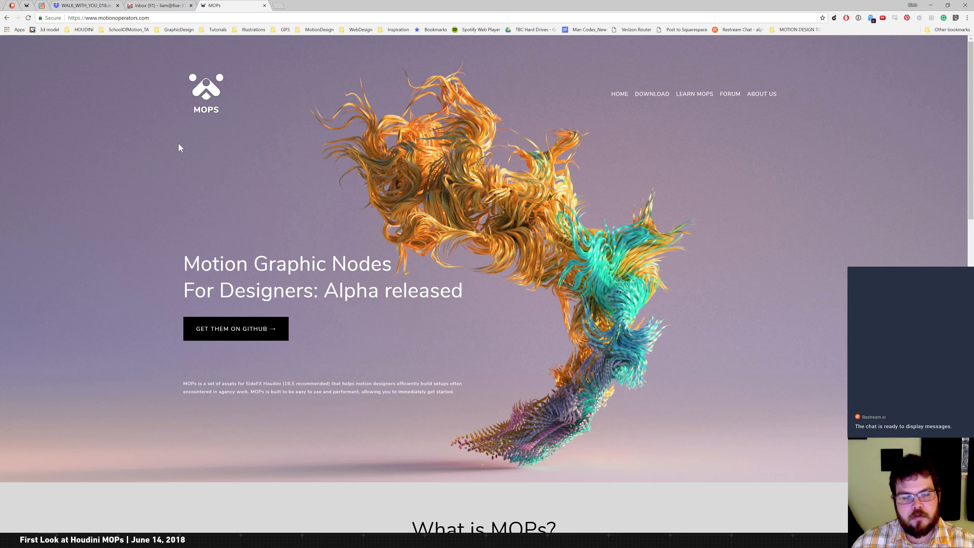
pyautogui.scroll(-15, 364, 300)
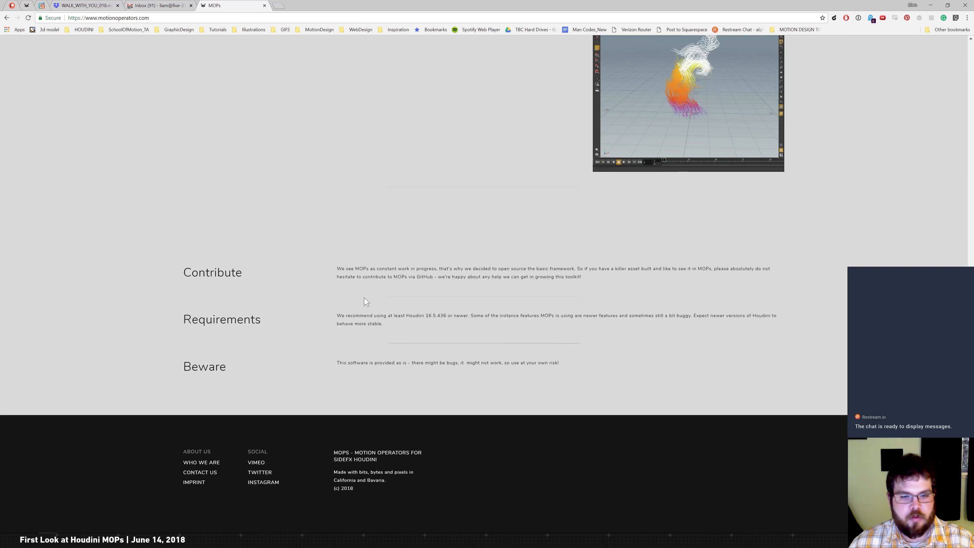
pyautogui.scroll(15, 364, 299)
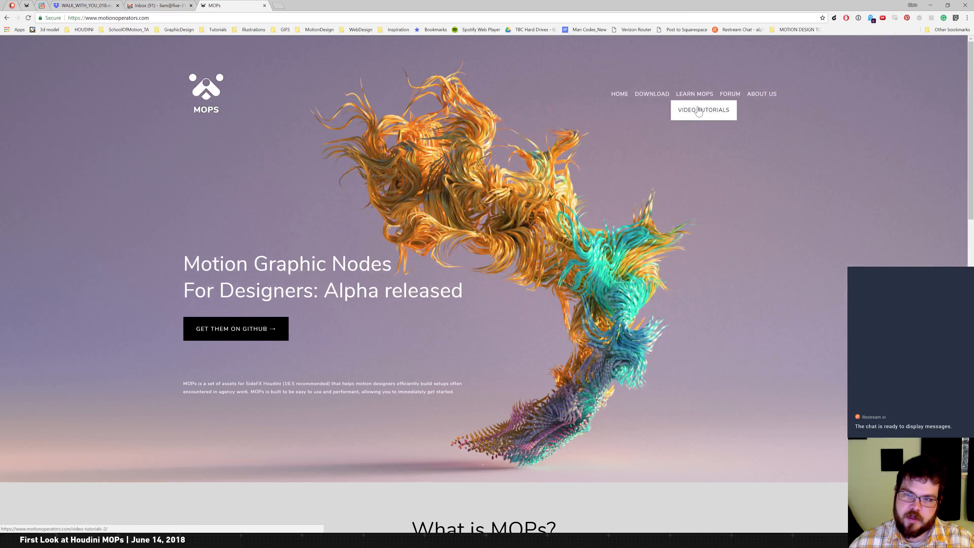
pyautogui.click(731, 96)
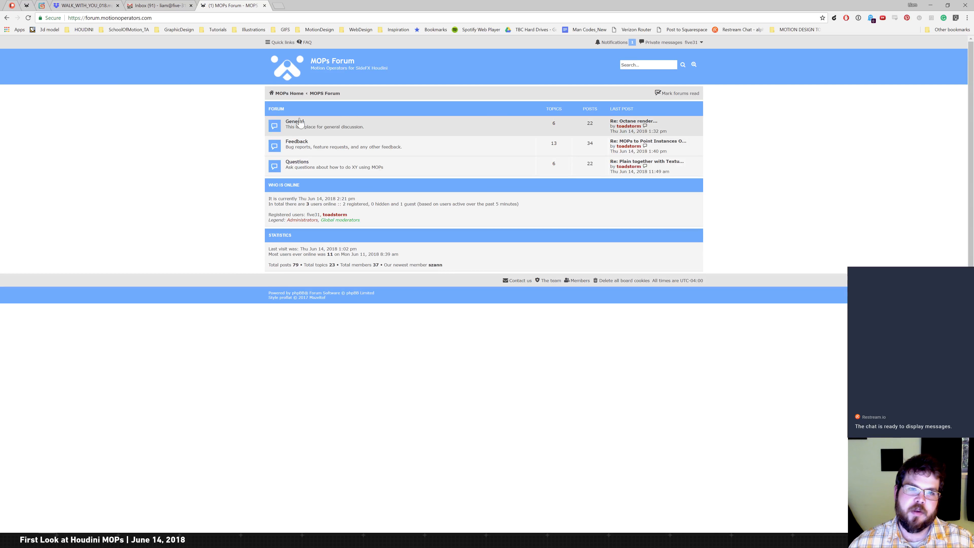